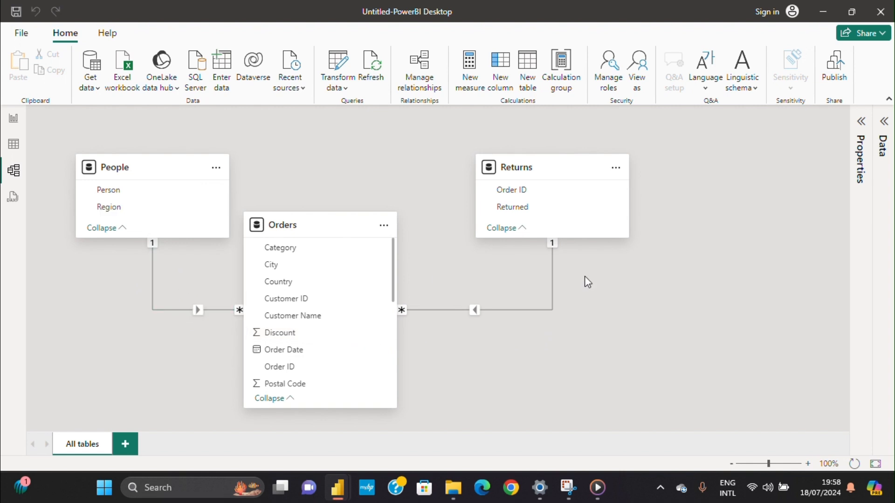
# Delete the relationship between the Orders and Returns tables and confirm the deletion.
pyautogui.rightClick(535, 310)
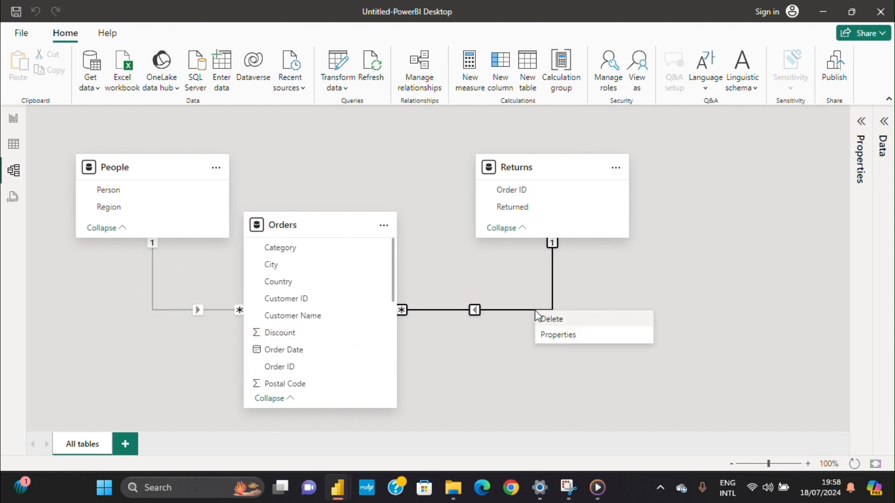
pyautogui.click(519, 311)
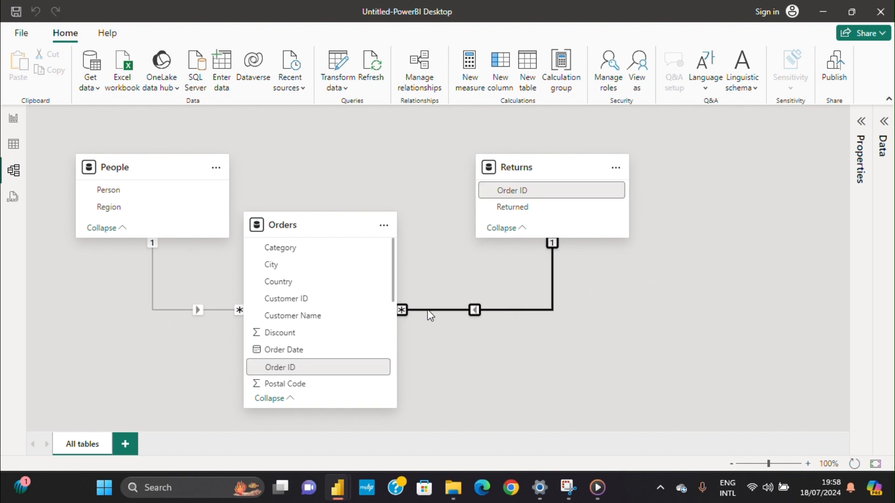
pyautogui.rightClick(514, 311)
pyautogui.click(545, 323)
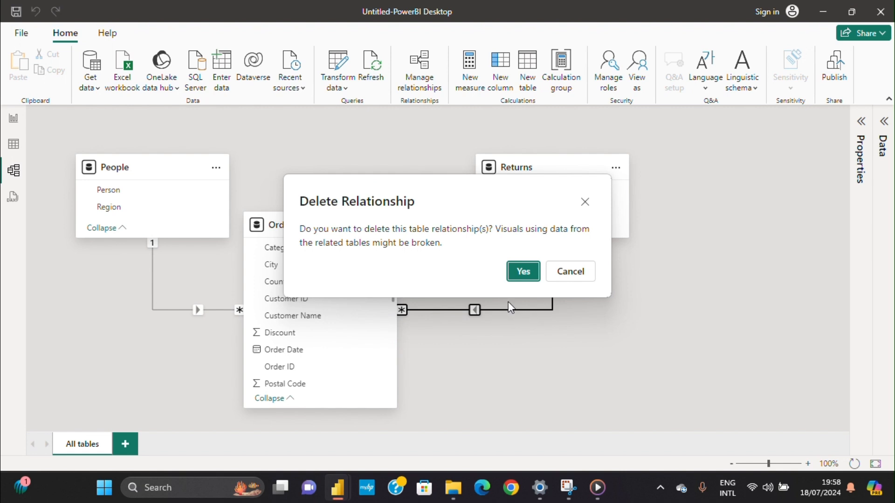
pyautogui.click(534, 275)
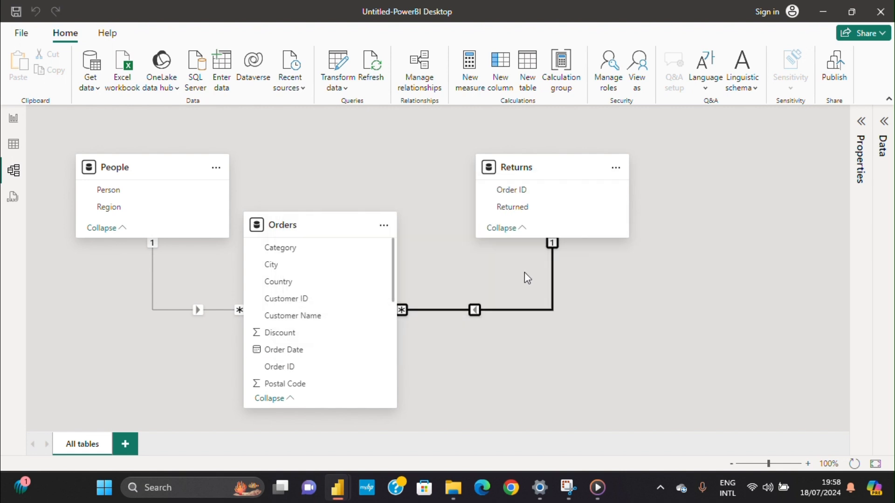
# Delete the relationship between the People and Orders tables and confirm the deletion.
pyautogui.rightClick(148, 285)
pyautogui.click(164, 291)
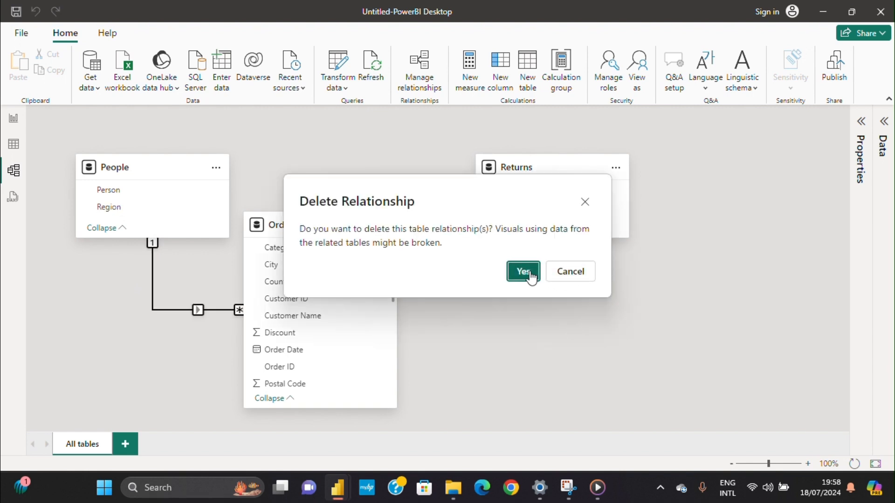
pyautogui.click(533, 274)
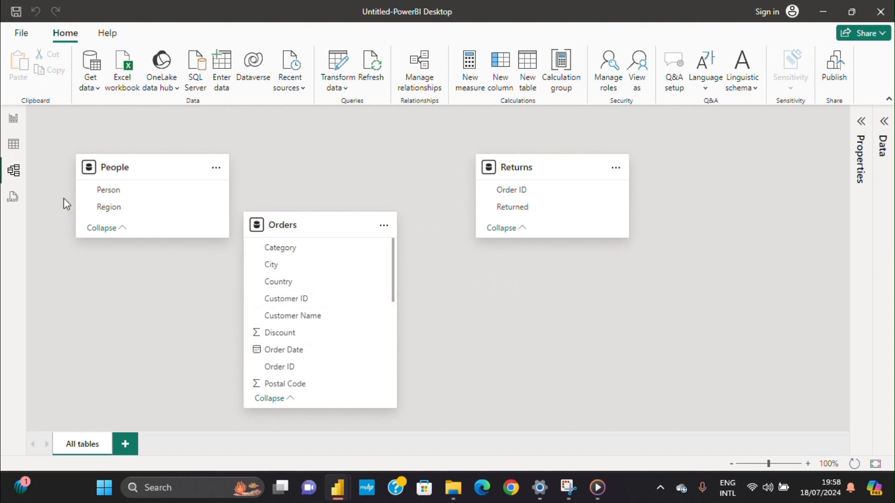
# Look at the report page and the Orders table data, and return to the model diagram.
pyautogui.click(14, 120)
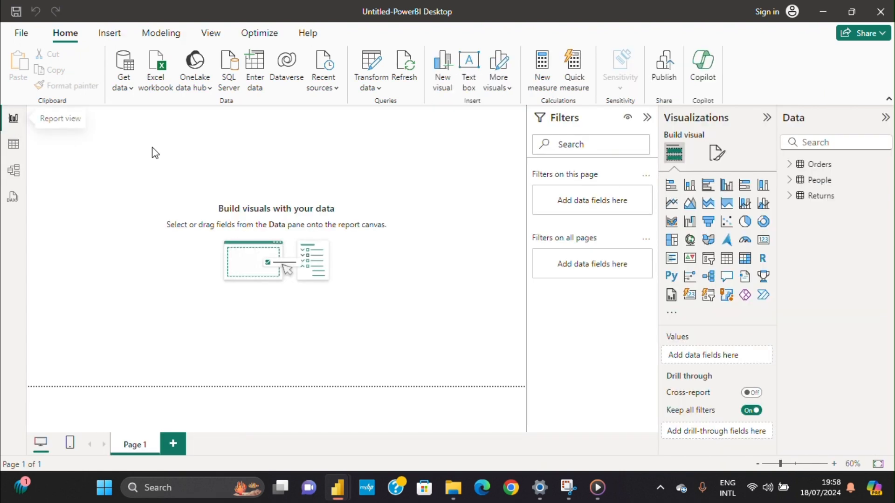
pyautogui.click(13, 148)
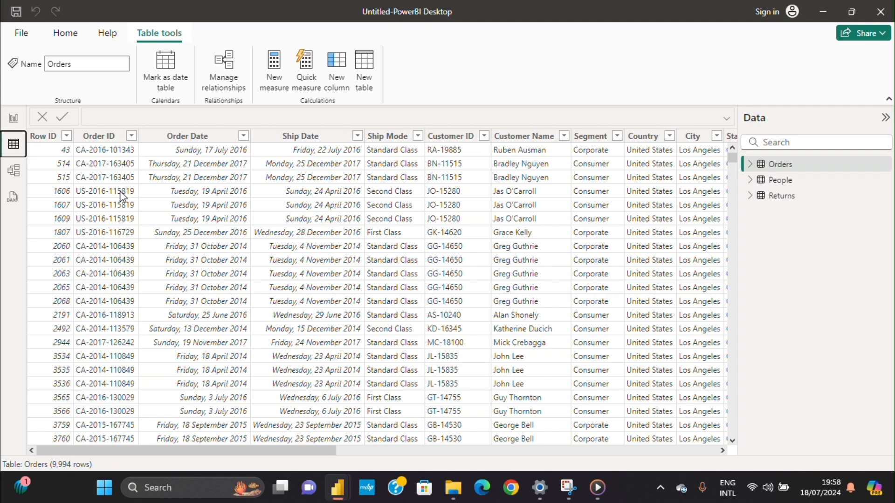
pyautogui.click(13, 171)
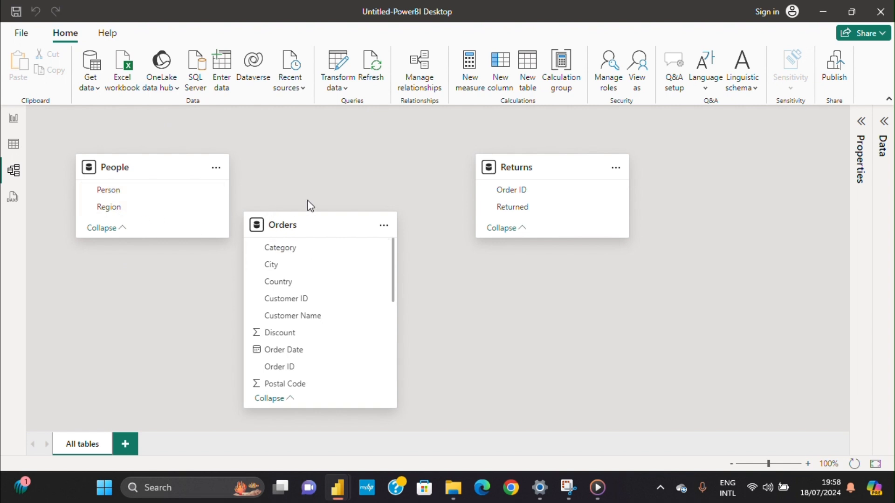
# Move the Orders table slightly up and to the right in the model diagram.
pyautogui.scroll(-3, 306, 312)
pyautogui.scroll(1, 306, 308)
pyautogui.scroll(2, 307, 307)
pyautogui.moveTo(337, 222); pyautogui.dragTo(351, 214)
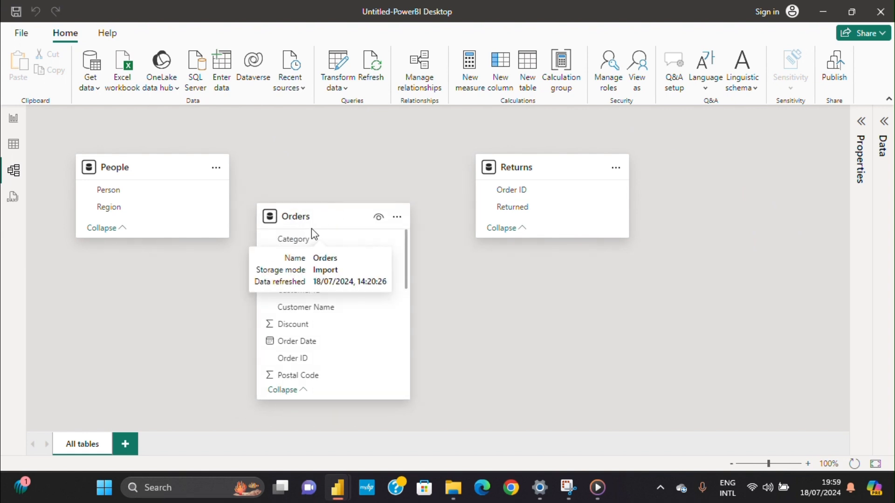
# Examine the field lists of the Orders and People tables for a column they have in common.
pyautogui.scroll(-3, 339, 322)
pyautogui.scroll(3, 333, 309)
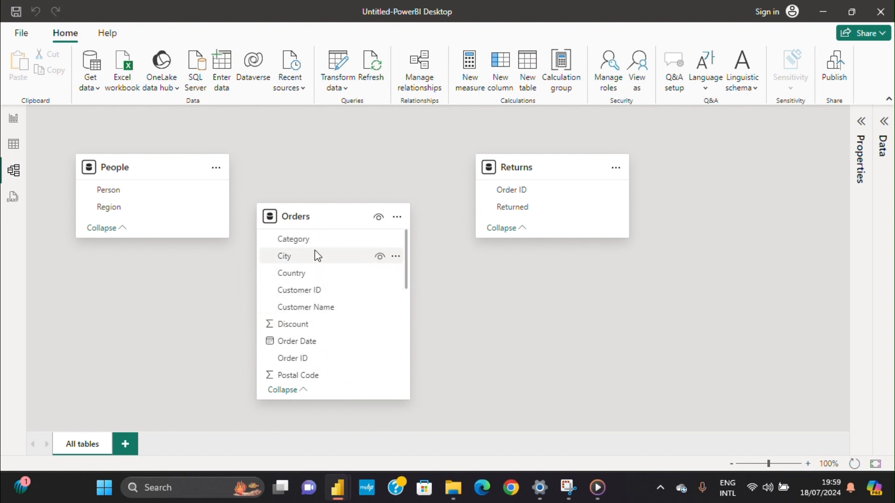
pyautogui.scroll(-3, 304, 286)
pyautogui.scroll(-3, 308, 288)
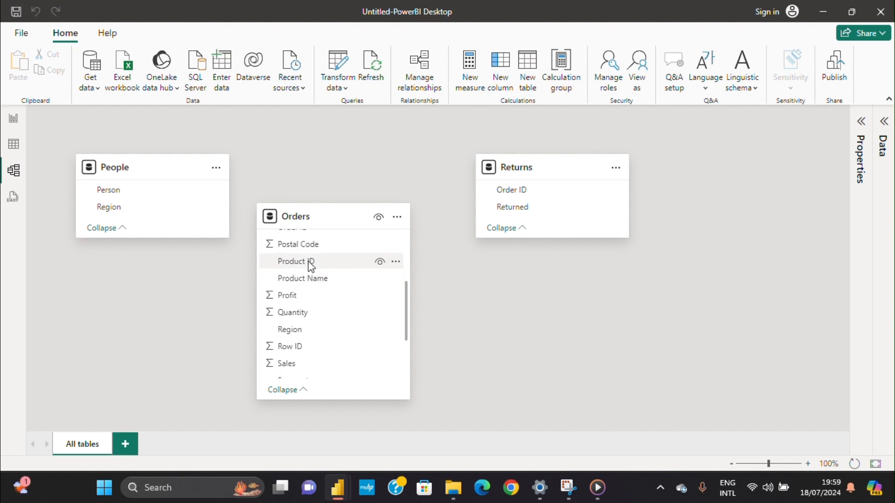
pyautogui.scroll(-3, 300, 290)
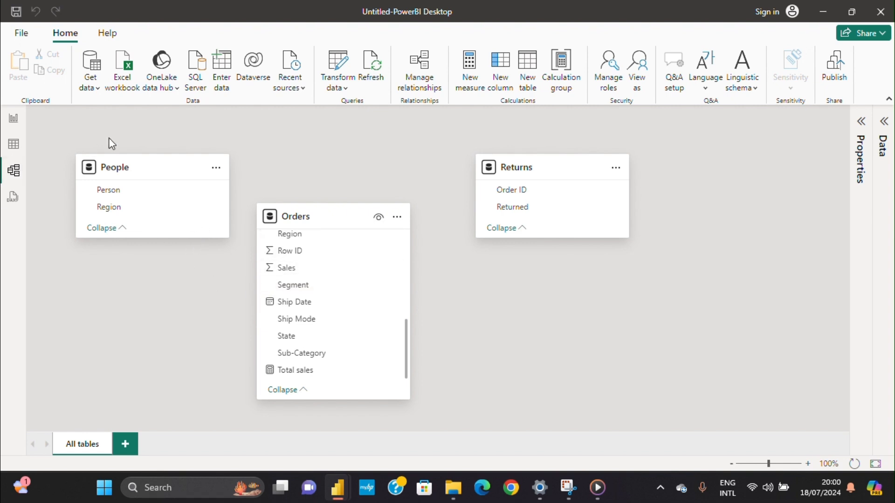
pyautogui.click(132, 167)
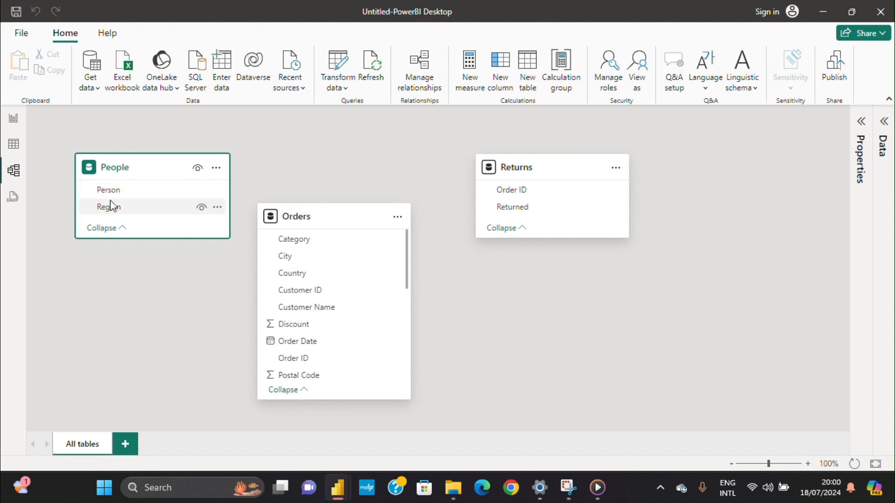
pyautogui.click(338, 218)
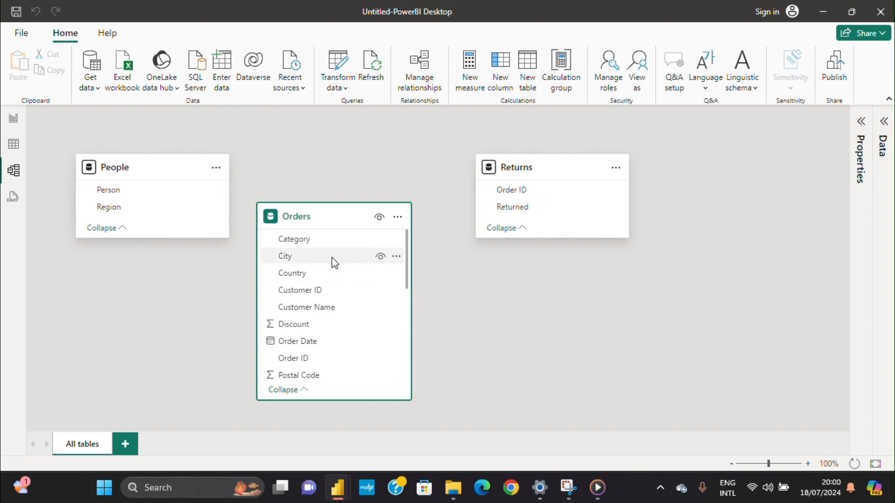
pyautogui.moveTo(406, 241); pyautogui.dragTo(375, 227)
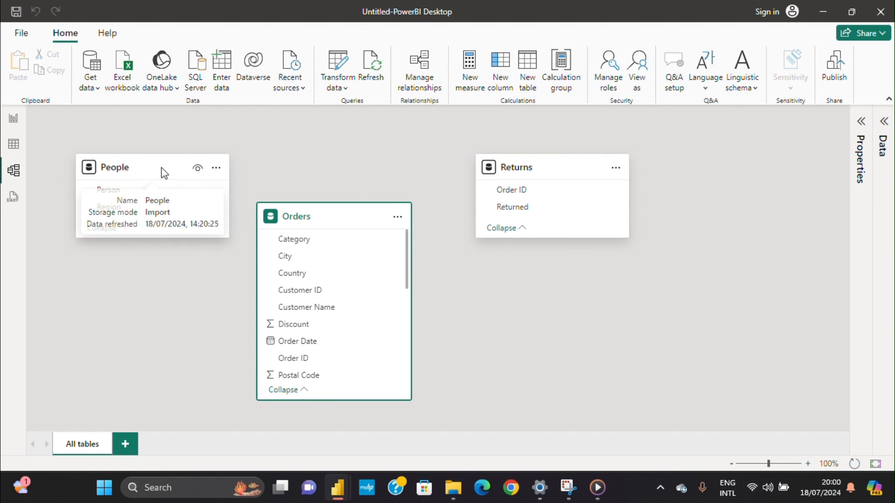
# Start a new relationship from the Region field of Orders to the Region field of People.
pyautogui.click(148, 173)
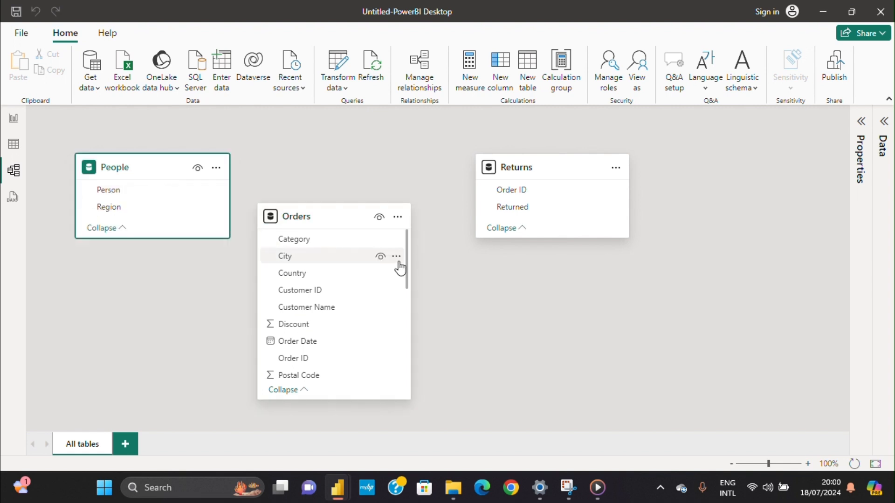
pyautogui.moveTo(407, 277); pyautogui.dragTo(385, 372)
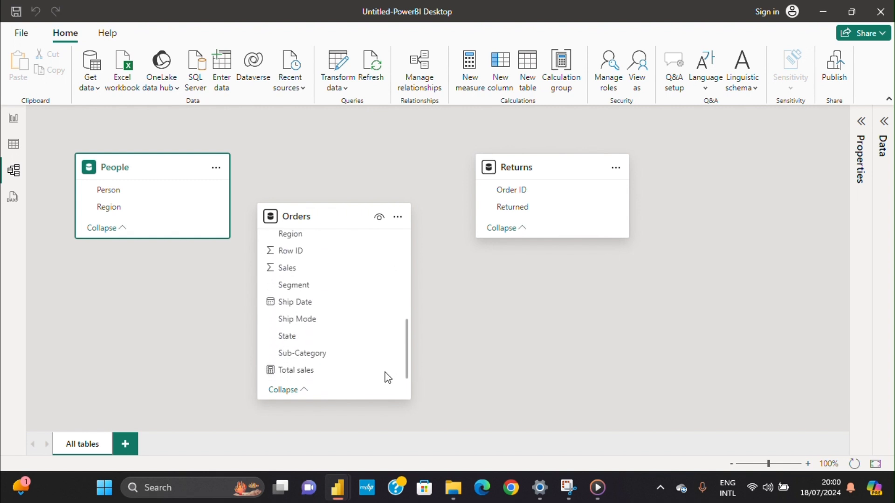
pyautogui.scroll(1, 384, 370)
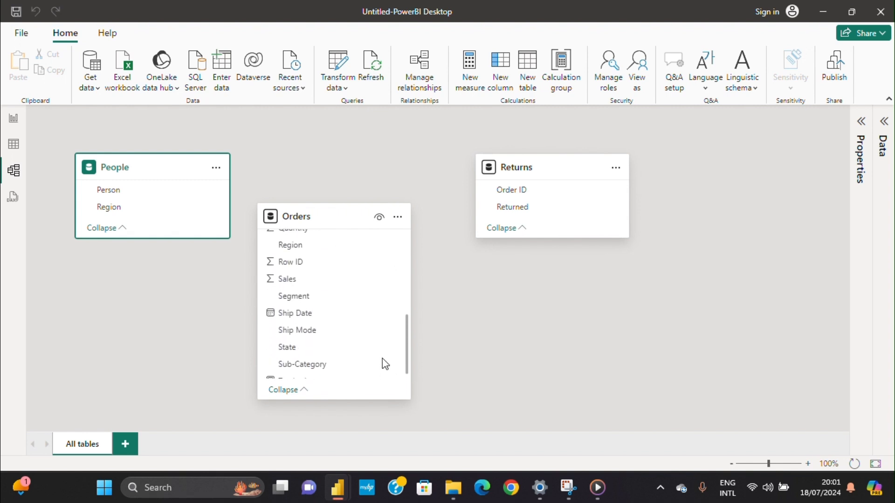
pyautogui.click(308, 250)
pyautogui.moveTo(308, 248); pyautogui.dragTo(126, 205)
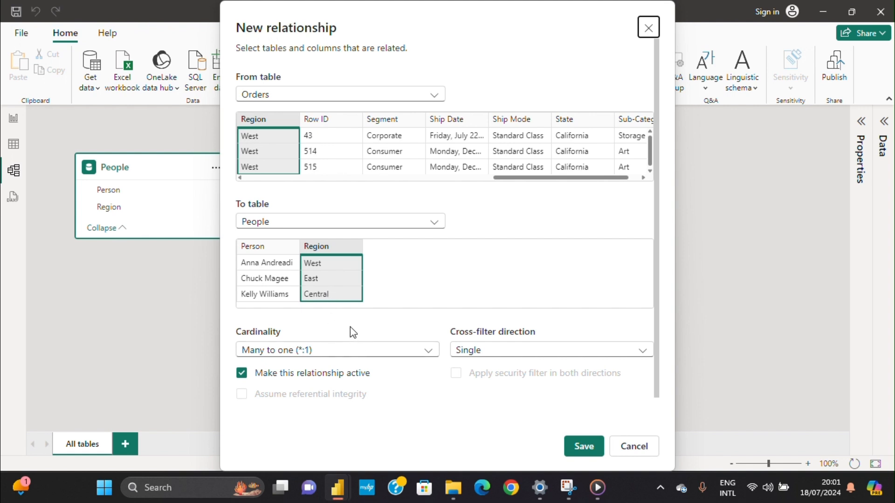
# Save the Orders–People relationship as active with Many to one (*:1) cardinality and Single cross-filter direction.
pyautogui.click(375, 351)
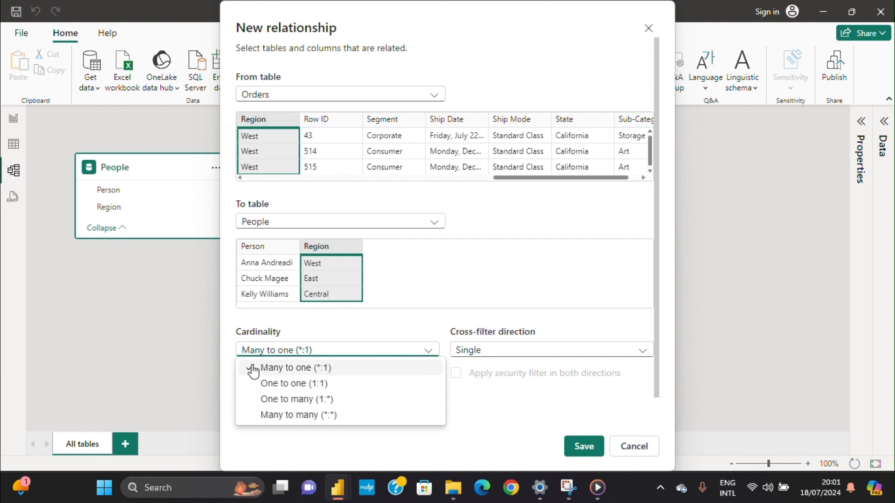
pyautogui.click(481, 354)
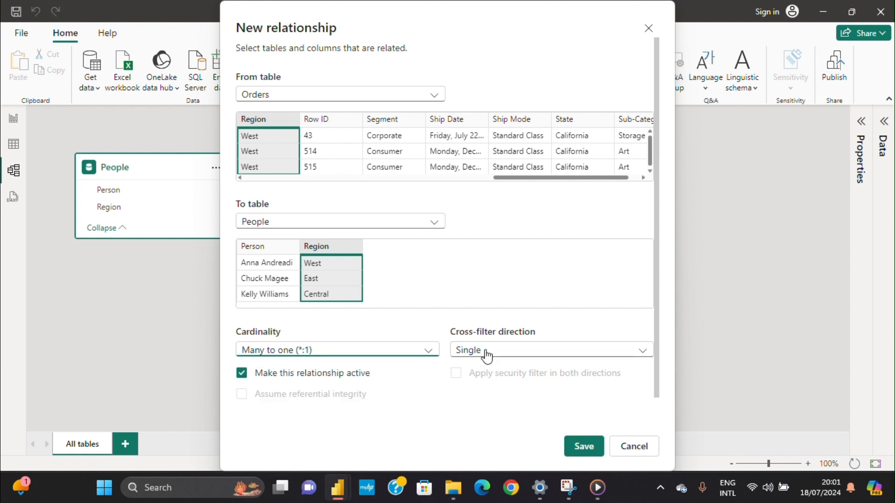
pyautogui.click(487, 357)
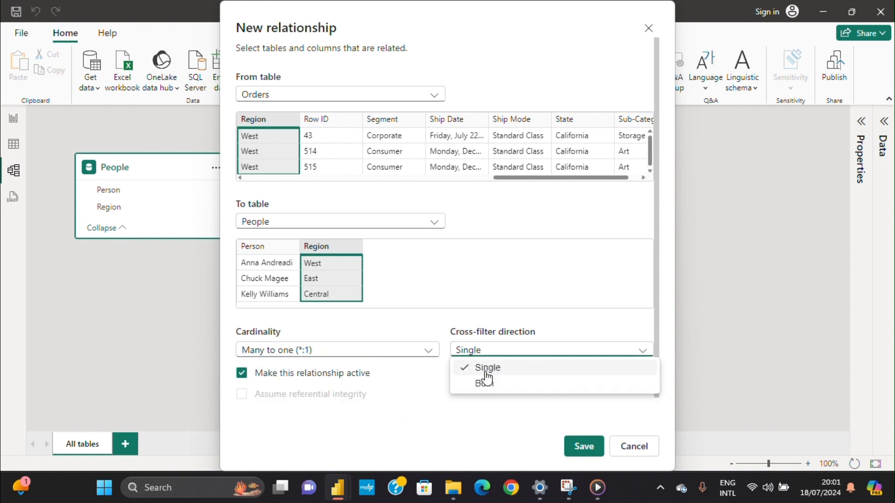
pyautogui.click(487, 370)
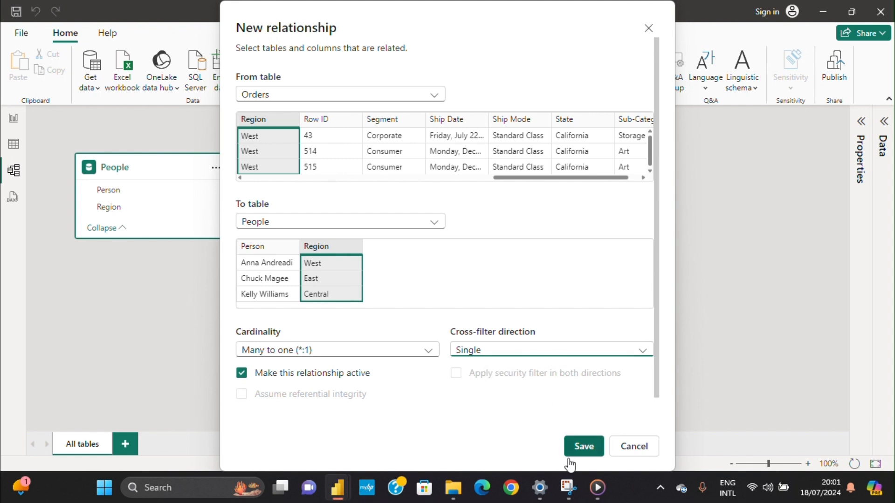
pyautogui.click(572, 446)
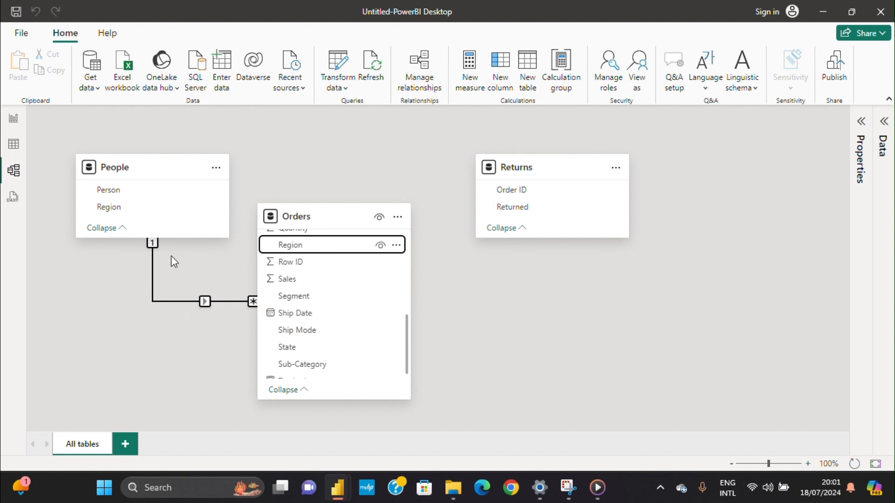
pyautogui.click(252, 303)
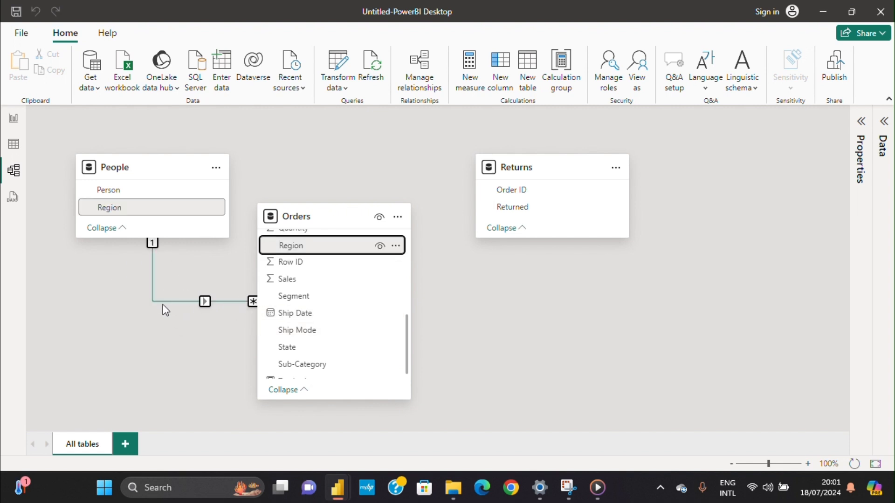
pyautogui.click(622, 318)
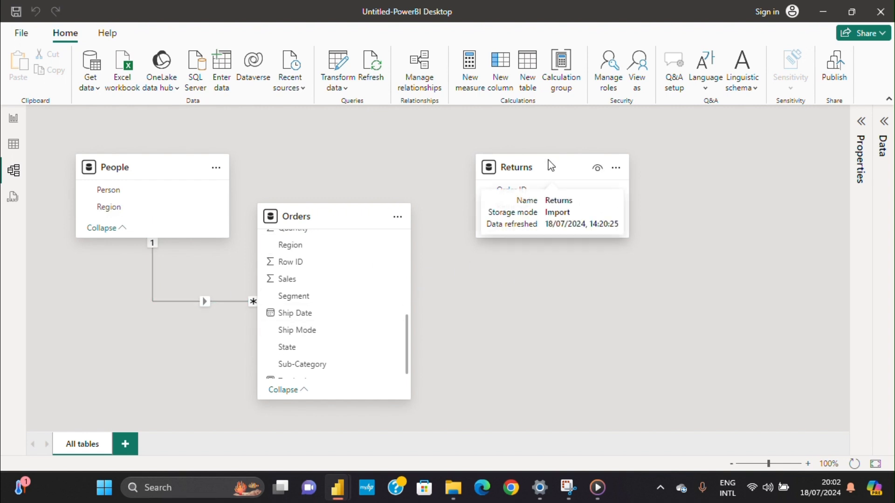
# Shift the Returns table slightly right and make the Returns and Orders table cards a little taller.
pyautogui.moveTo(549, 166); pyautogui.dragTo(554, 163)
pyautogui.moveTo(557, 240)
pyautogui.mouseDown()
pyautogui.moveTo(555, 261)
pyautogui.moveTo(552, 242)
pyautogui.mouseUp()
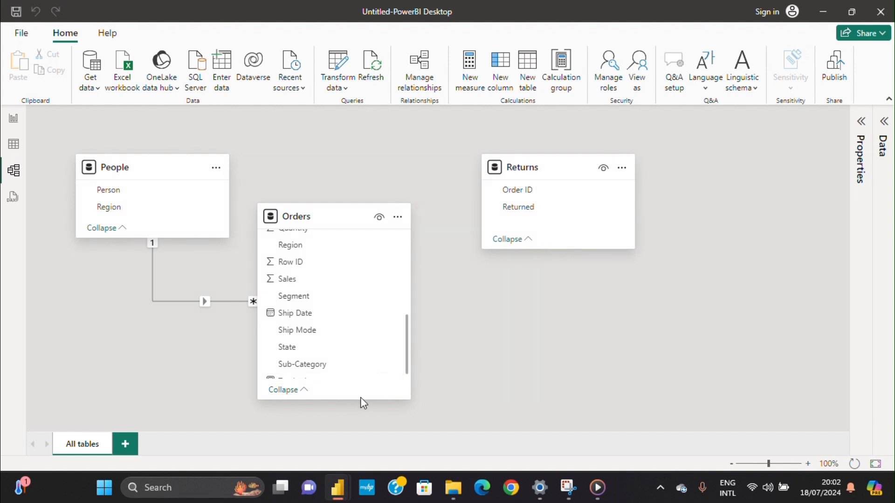
pyautogui.moveTo(363, 399); pyautogui.dragTo(354, 414)
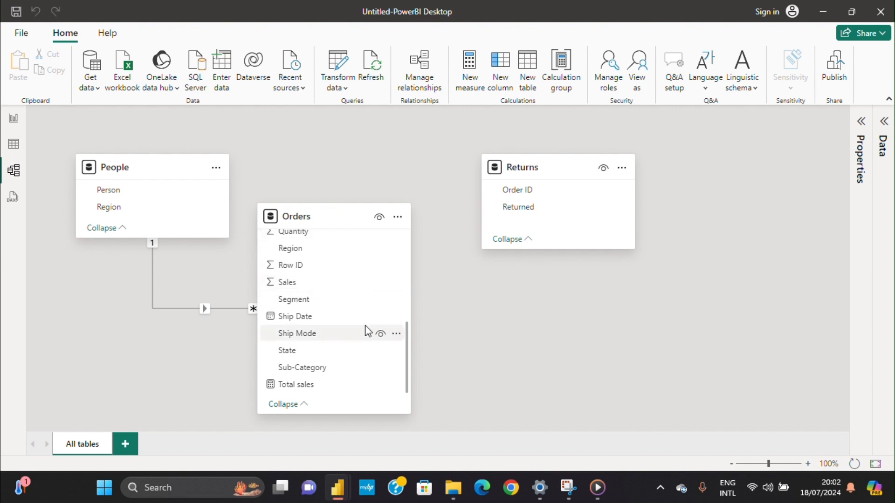
# Relate Order ID in Orders to Order ID in Returns, Many to one with Single cross-filter direction, and move the Returns table closer to Orders.
pyautogui.scroll(5, 366, 322)
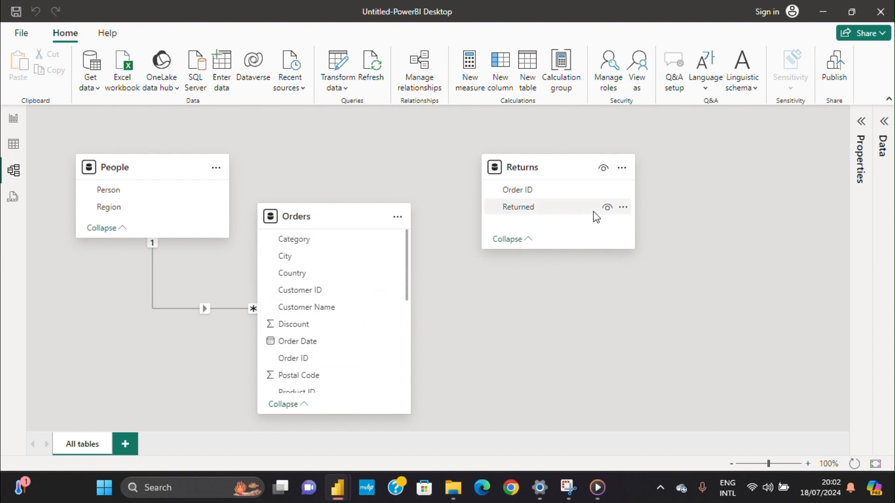
pyautogui.scroll(-3, 325, 301)
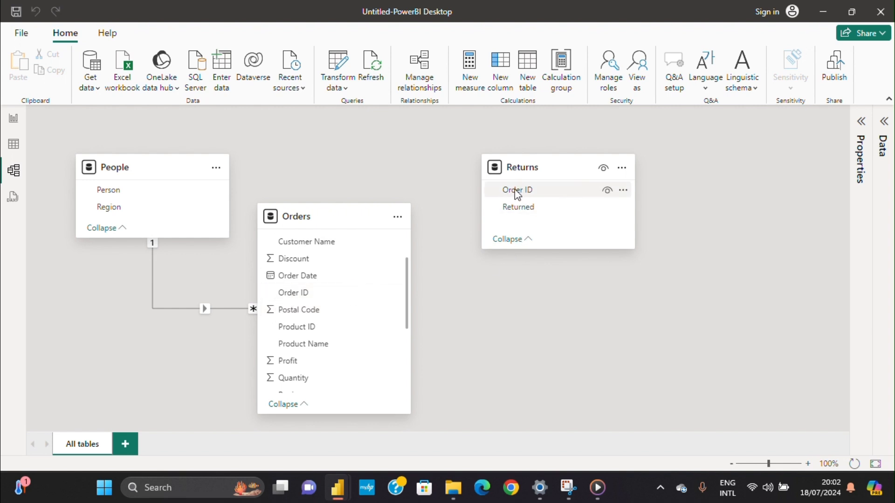
pyautogui.moveTo(301, 293); pyautogui.dragTo(530, 185)
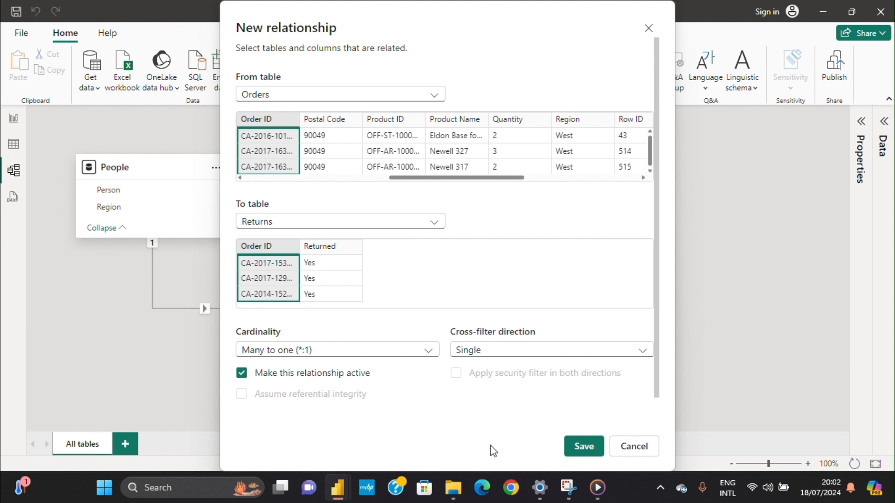
pyautogui.click(584, 447)
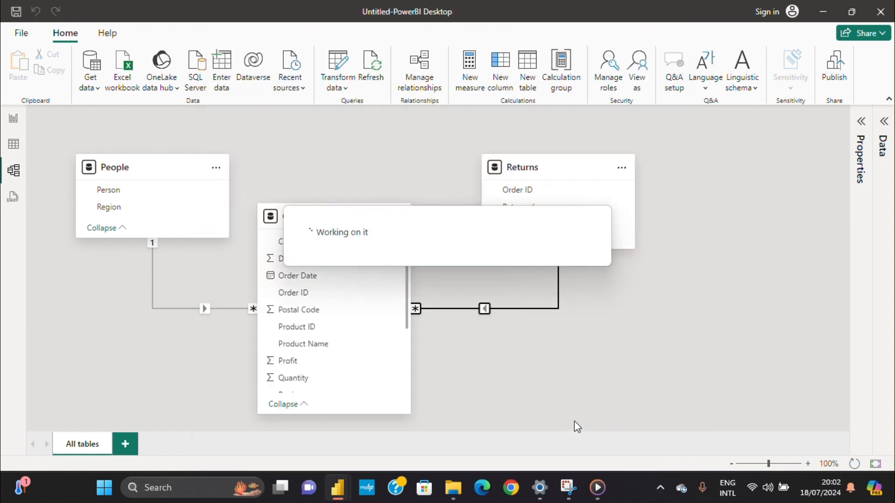
pyautogui.moveTo(541, 166); pyautogui.dragTo(510, 166)
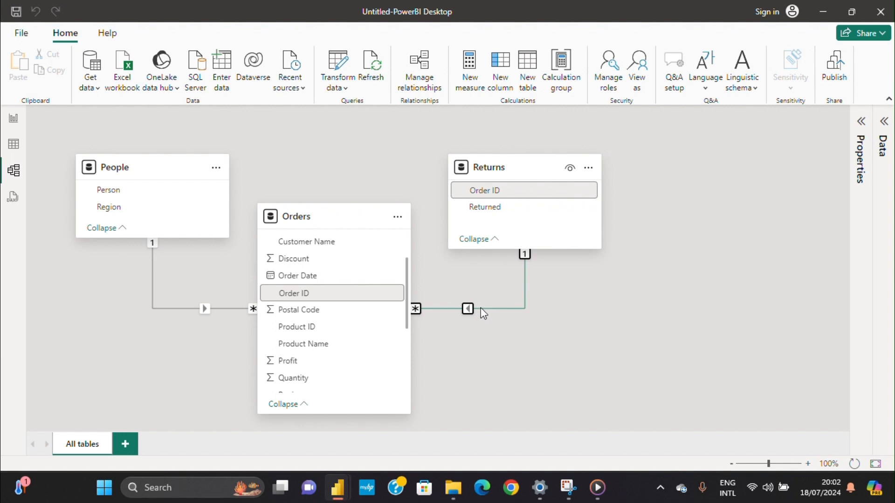
pyautogui.click(495, 301)
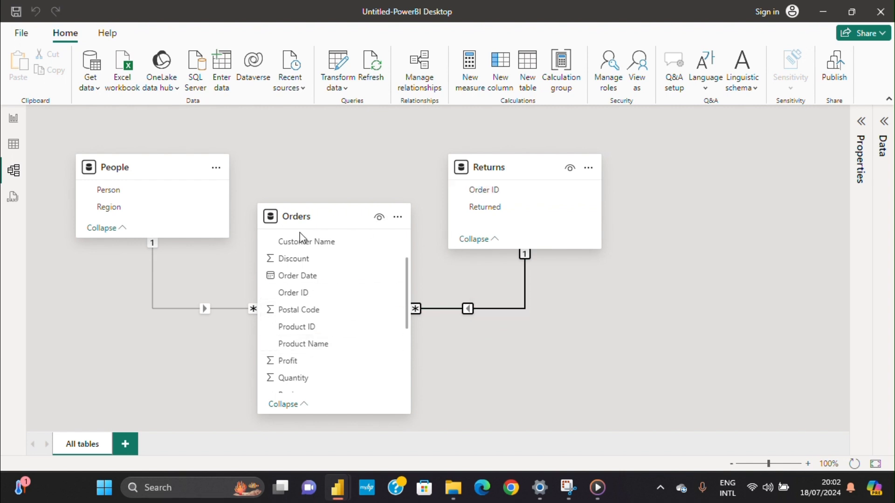
# Switch to the report view and collapse the Filters and Visualizations panes.
pyautogui.click(14, 120)
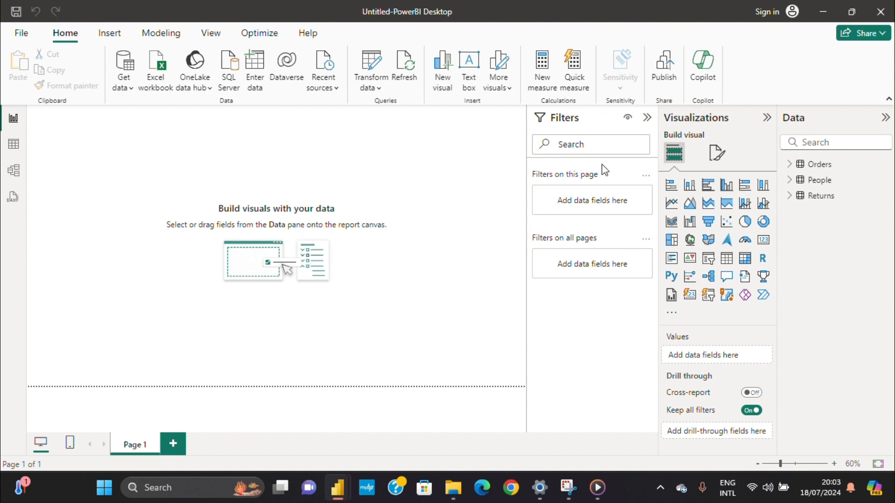
pyautogui.click(647, 117)
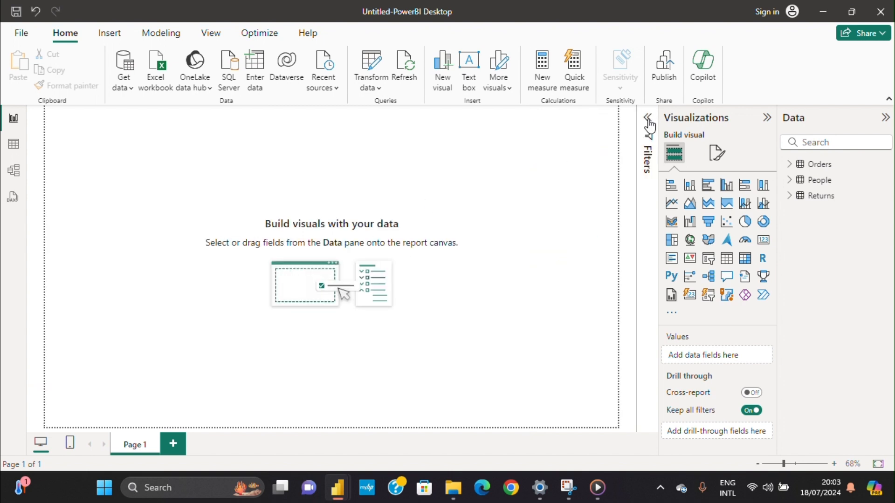
pyautogui.click(766, 118)
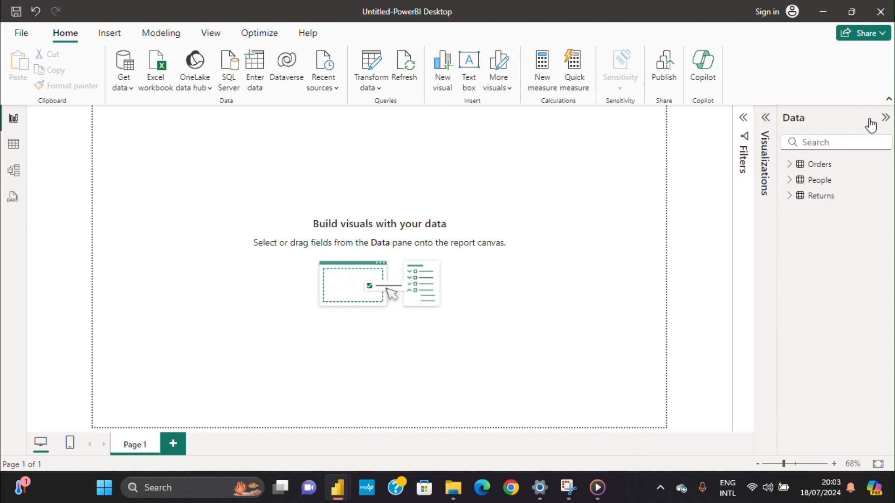
pyautogui.click(885, 118)
pyautogui.click(884, 119)
# Look through the fields of the People and Returns tables in the data list.
pyautogui.click(789, 180)
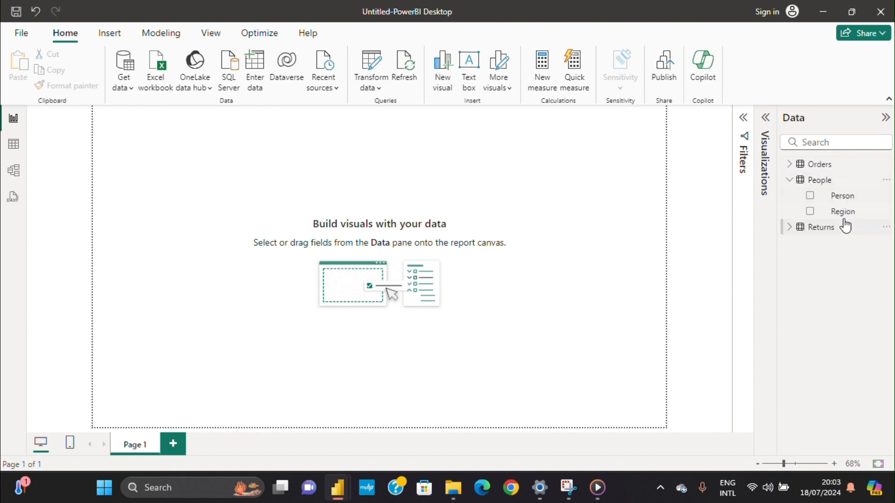
pyautogui.click(789, 181)
pyautogui.click(789, 197)
pyautogui.click(788, 200)
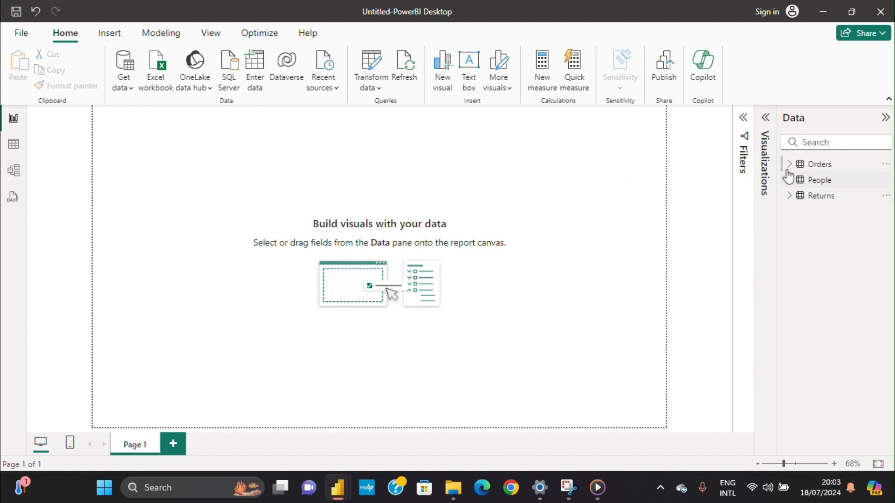
# Reopen the Visualizations pane and review its build and page format options, plus the page filter areas.
pyautogui.click(765, 120)
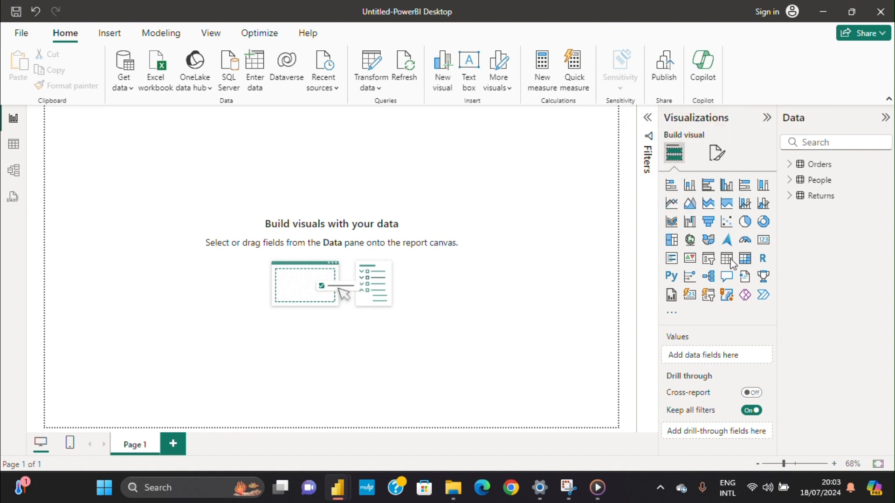
pyautogui.click(717, 154)
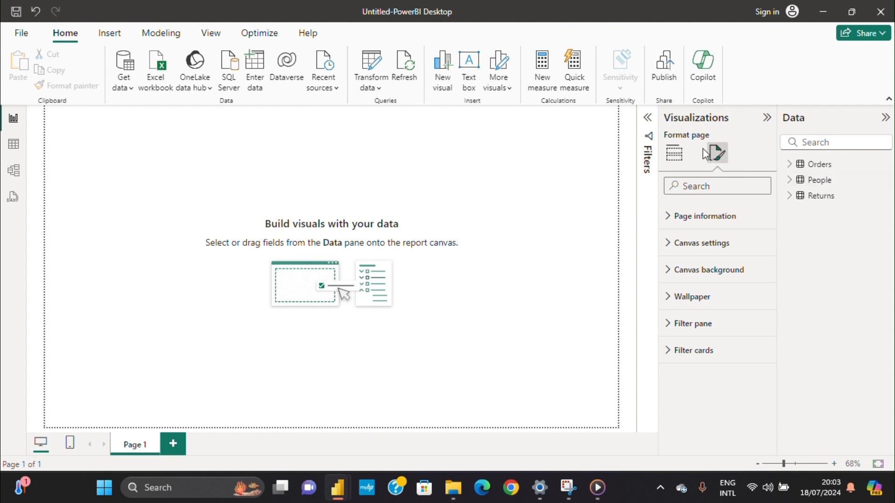
pyautogui.click(674, 159)
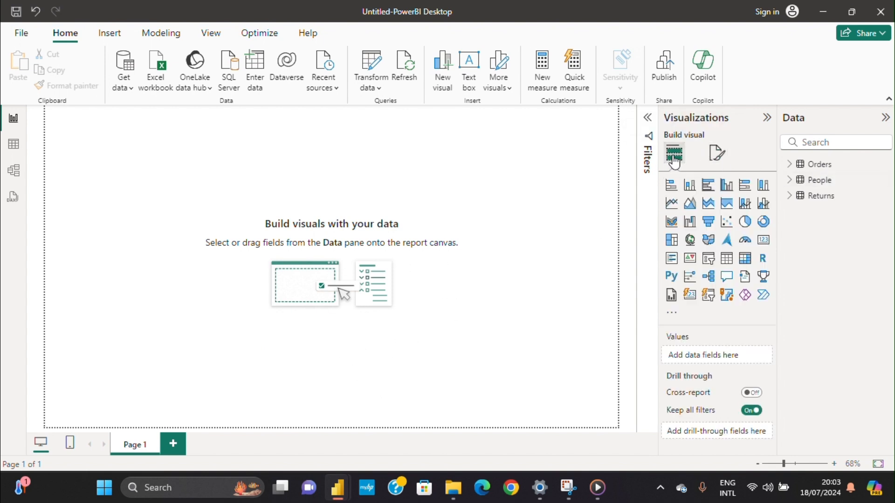
pyautogui.click(648, 137)
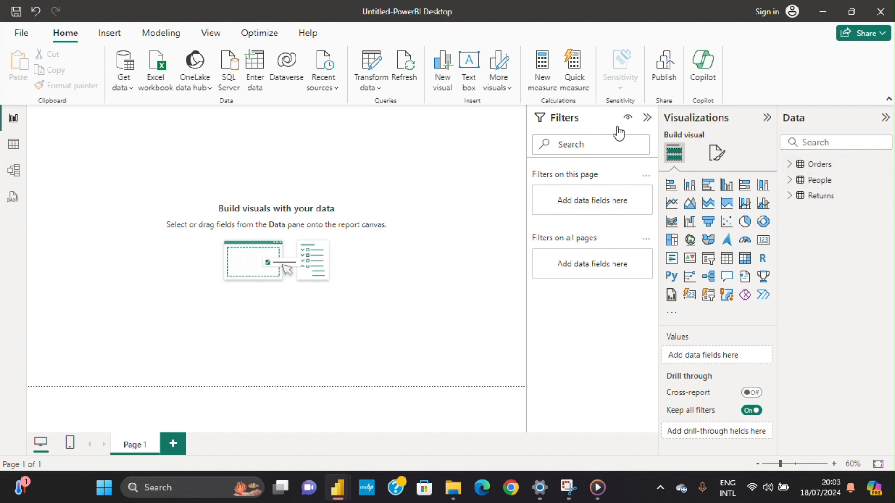
pyautogui.click(647, 117)
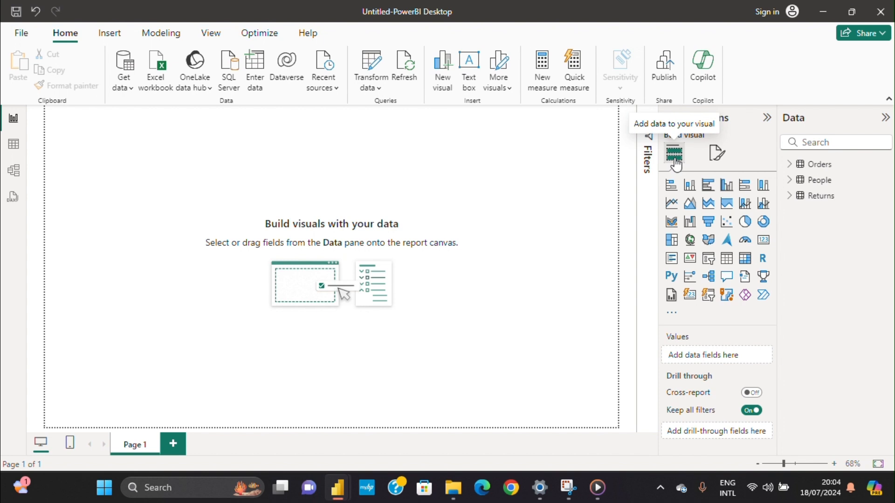
# Open the report page's wallpaper formatting options.
pyautogui.click(718, 166)
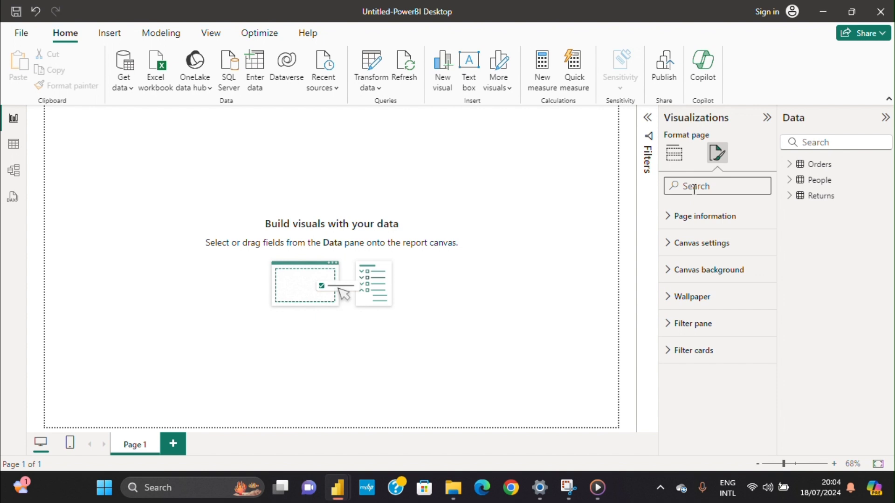
pyautogui.click(707, 303)
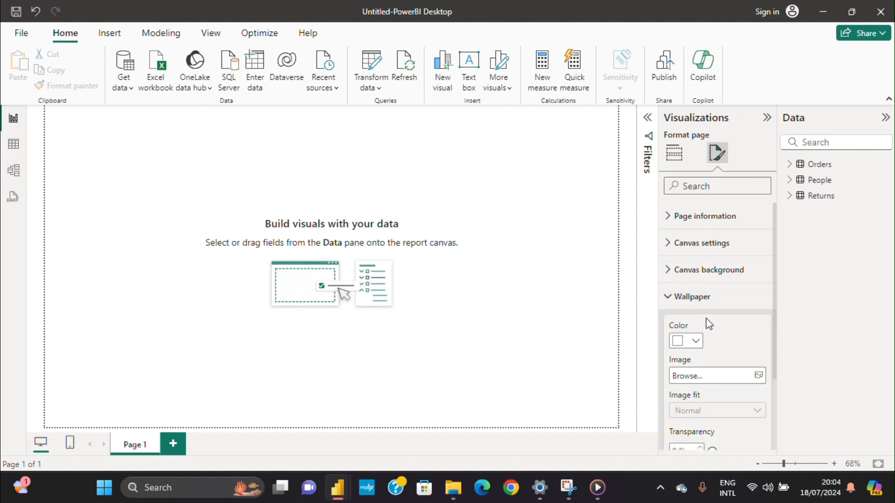
pyautogui.click(668, 299)
pyautogui.click(668, 299)
# Try pink, dark plum and dark navy in turn as the page wallpaper color.
pyautogui.click(695, 343)
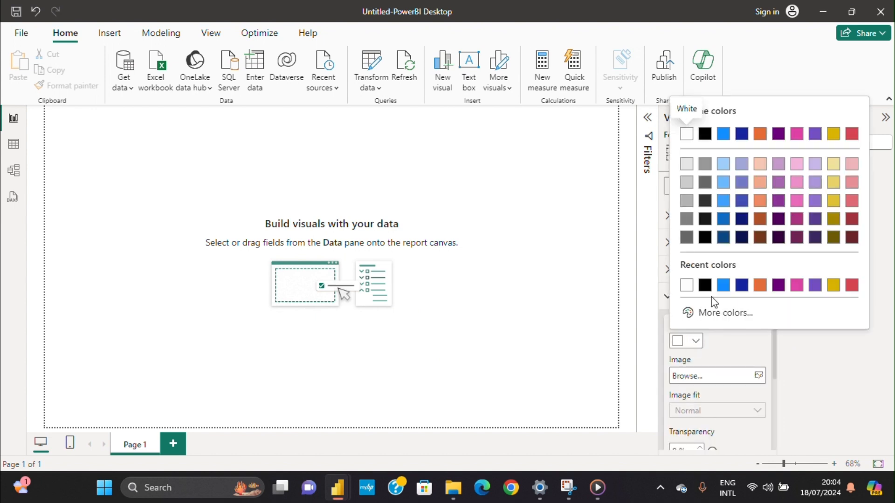
pyautogui.click(796, 200)
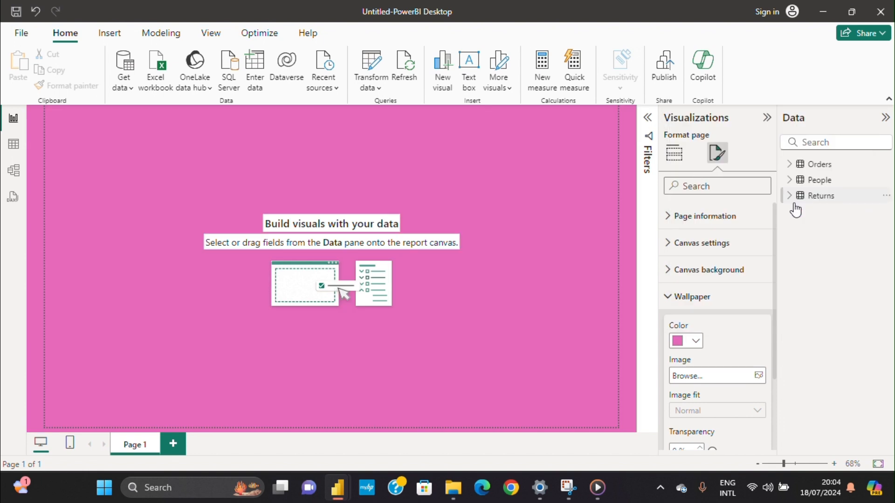
pyautogui.click(694, 342)
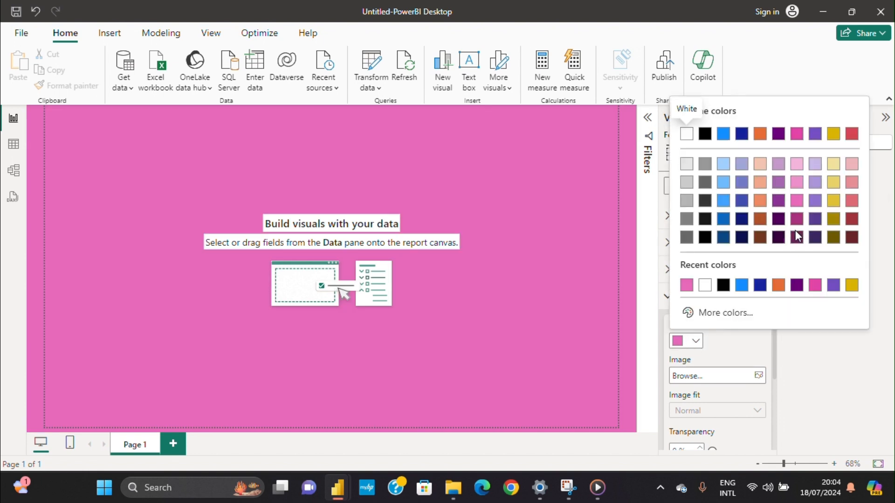
pyautogui.click(797, 238)
pyautogui.click(693, 342)
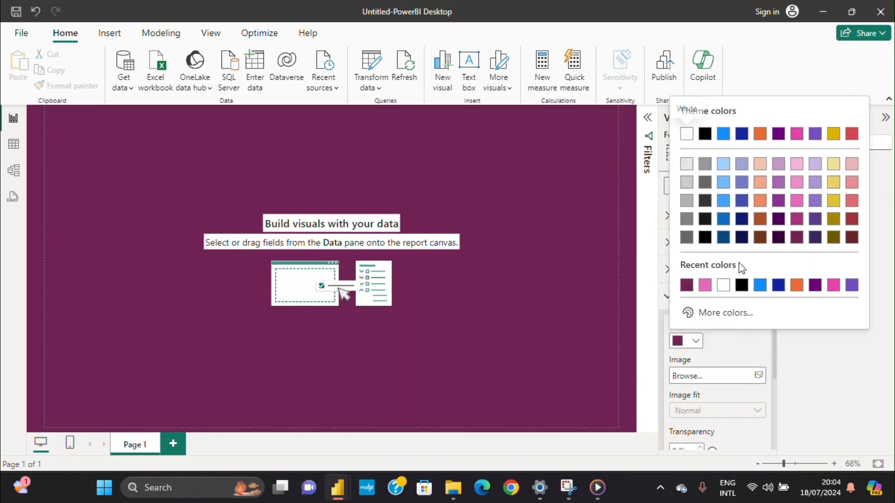
pyautogui.click(743, 239)
# Set the page wallpaper to the custom hex color #19222D.
pyautogui.click(696, 340)
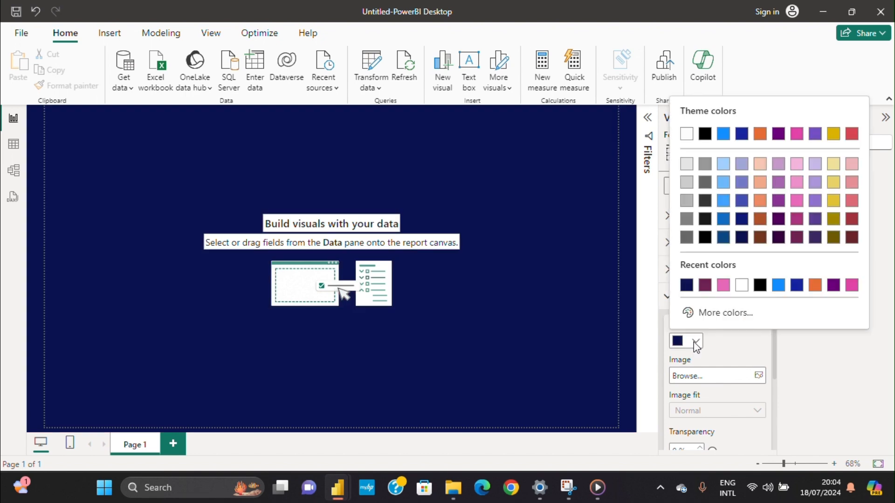
pyautogui.click(708, 316)
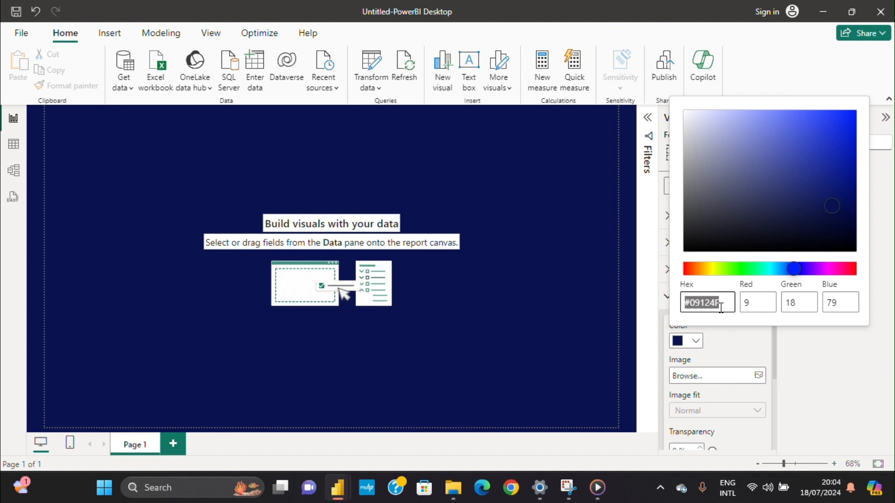
pyautogui.click(721, 308)
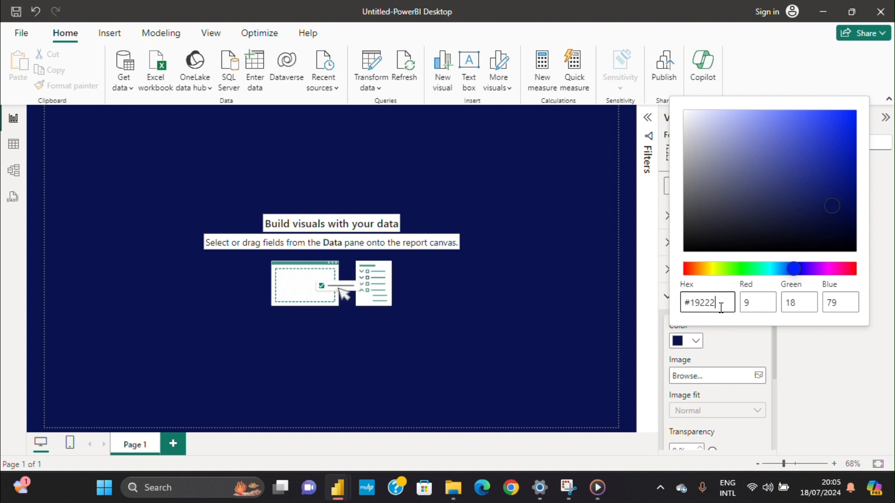
pyautogui.write('D')
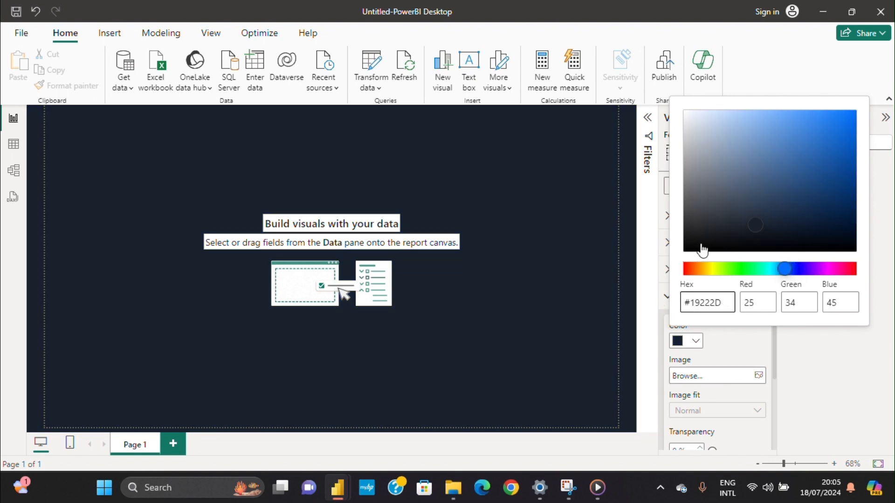
pyautogui.click(740, 347)
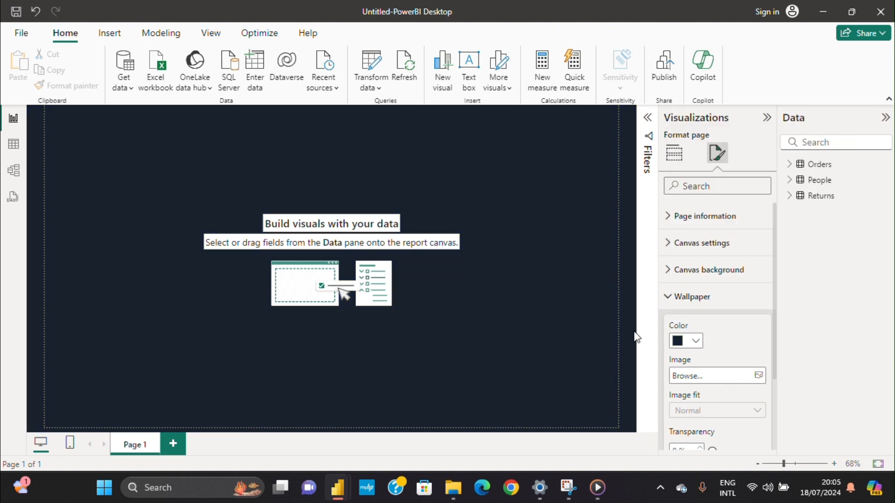
pyautogui.click(695, 344)
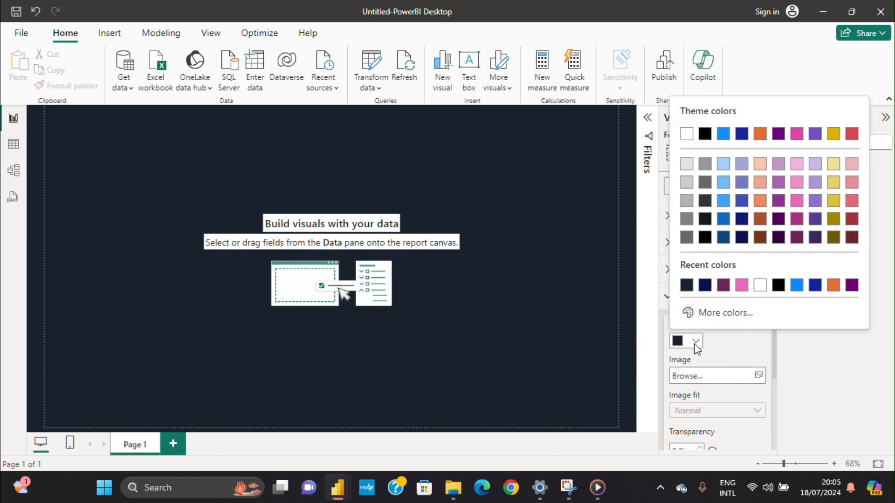
pyautogui.click(567, 247)
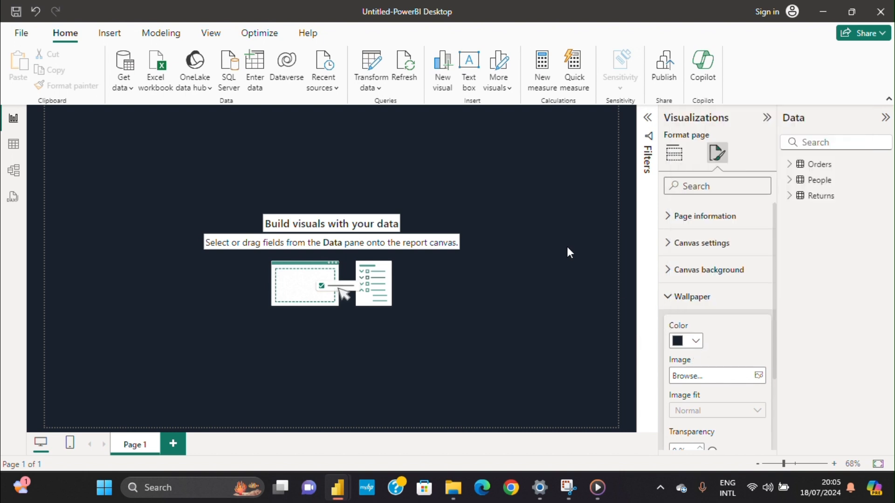
pyautogui.click(453, 307)
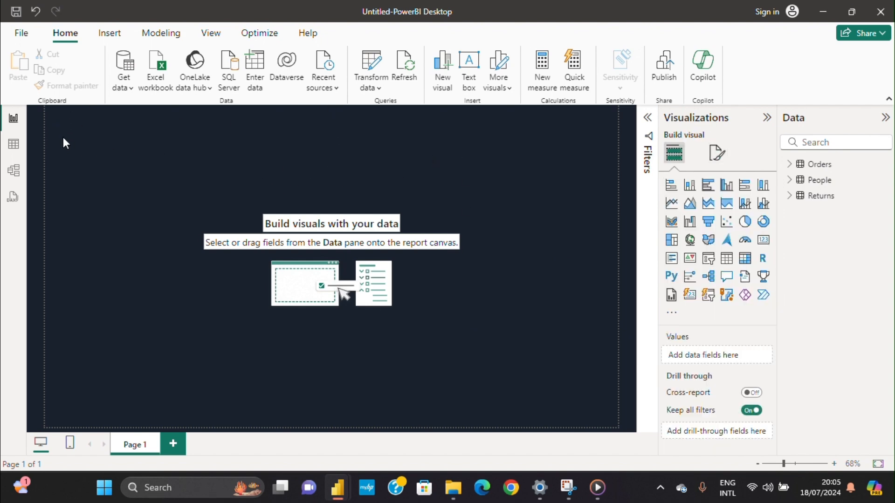
# Insert a text box in the page's upper left corner and resize it into a wide, short title box.
pyautogui.click(109, 36)
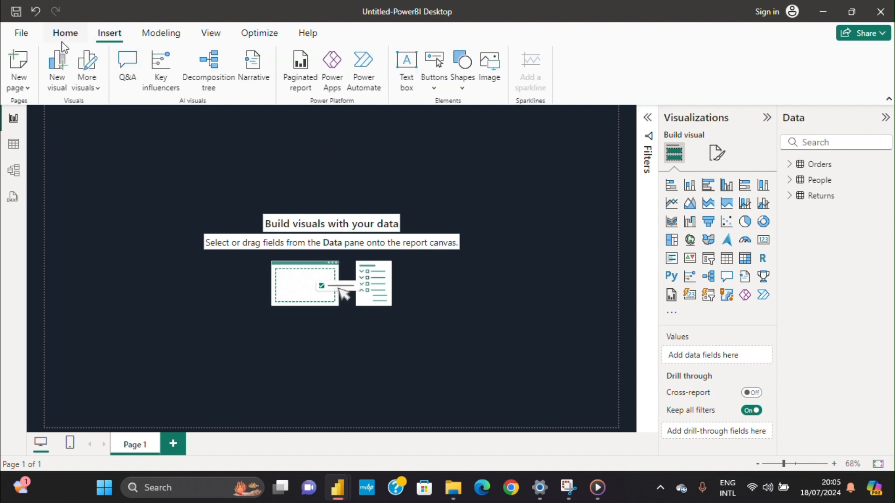
pyautogui.click(406, 68)
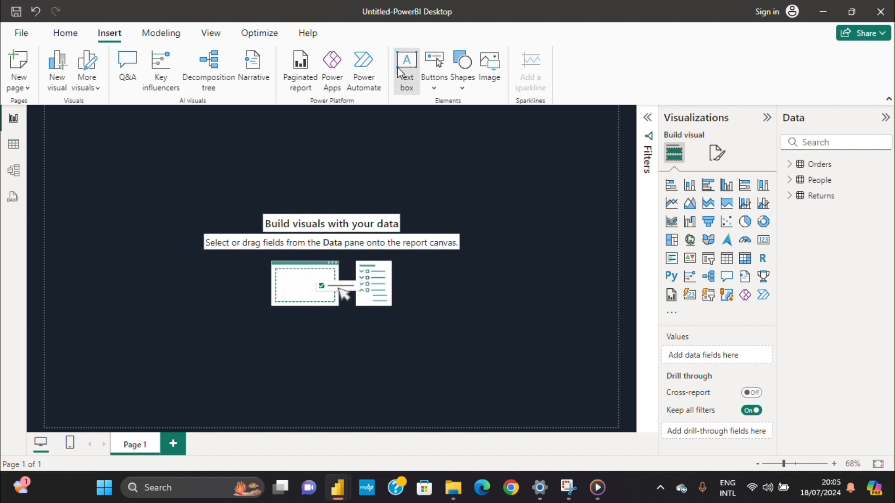
pyautogui.moveTo(174, 166); pyautogui.dragTo(298, 173)
pyautogui.moveTo(186, 233); pyautogui.dragTo(189, 177)
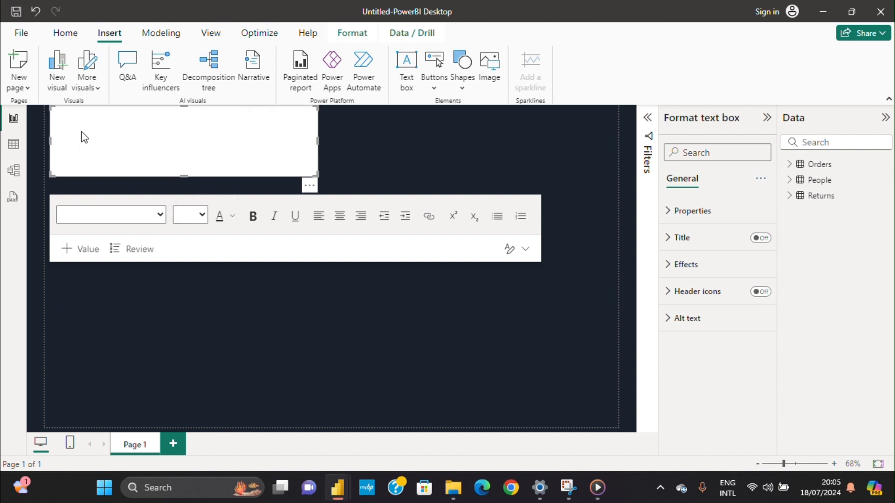
# Set the text box's font size to 28.
pyautogui.click(203, 216)
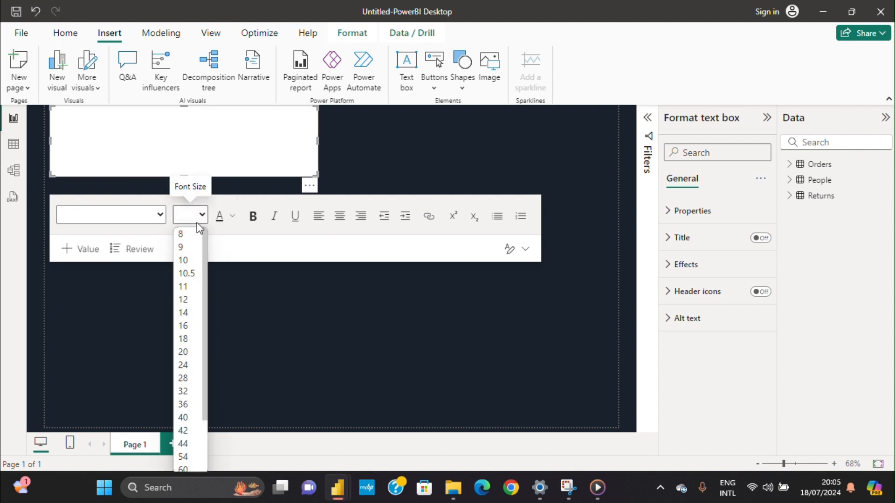
pyautogui.click(182, 379)
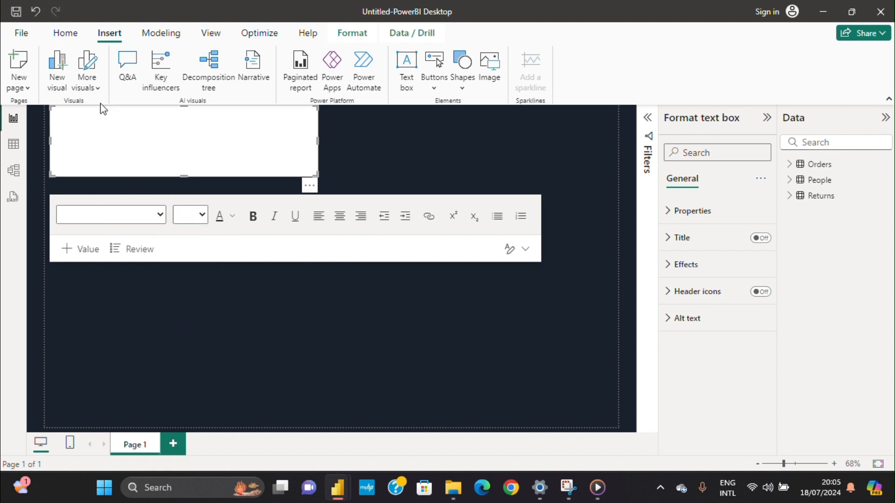
pyautogui.click(149, 216)
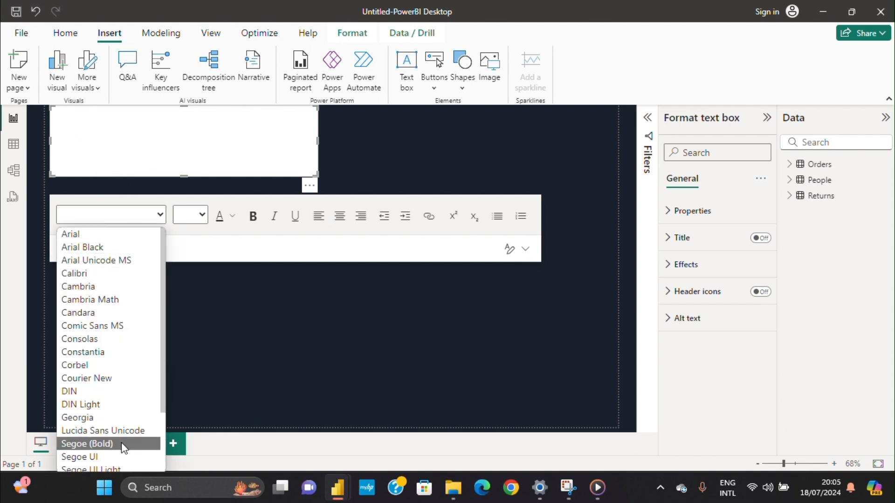
pyautogui.click(202, 215)
pyautogui.click(202, 222)
pyautogui.click(205, 223)
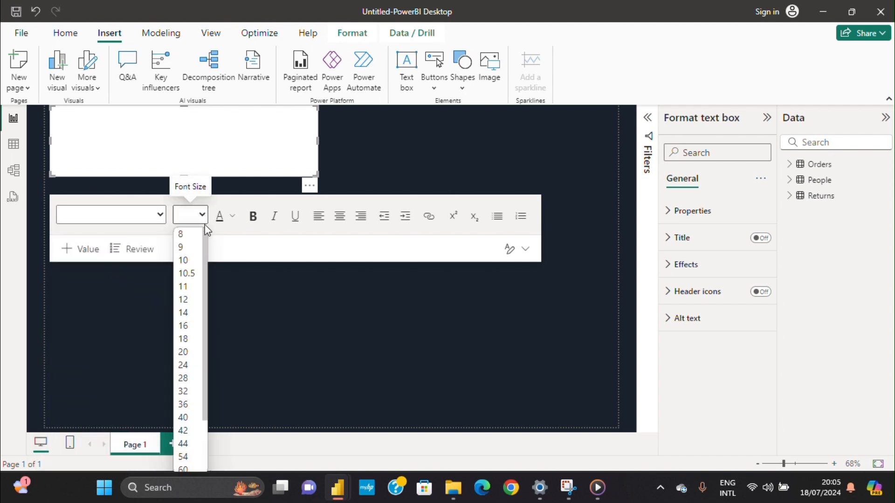
pyautogui.click(183, 378)
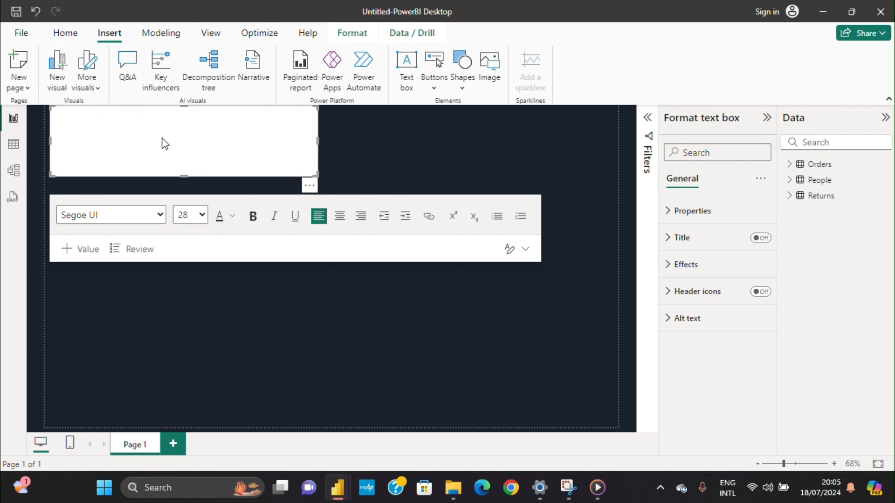
# Enter SALES DASHBOARD as the title in the text box.
pyautogui.write('DD')
pyautogui.hotkey('ctrl', 'z')
pyautogui.write('SALES DASHB')
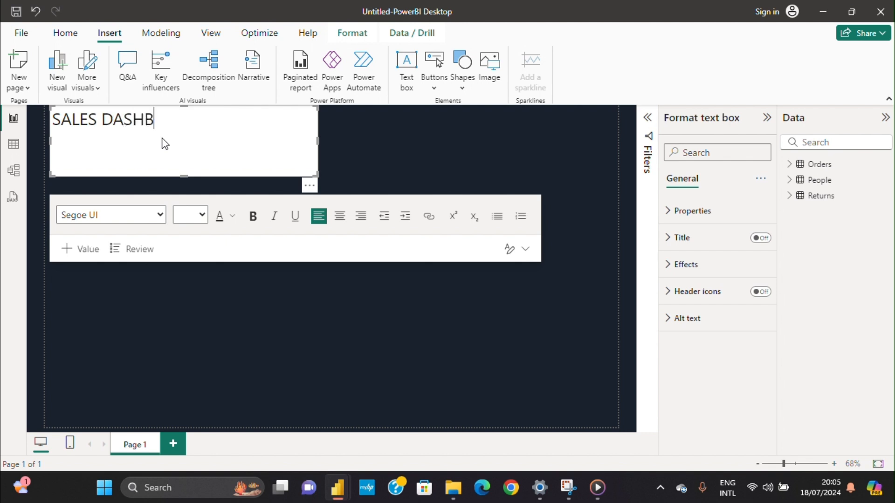
pyautogui.write('OARD')
# Set the title text box's background transparency to 100%.
pyautogui.click(349, 150)
pyautogui.click(290, 154)
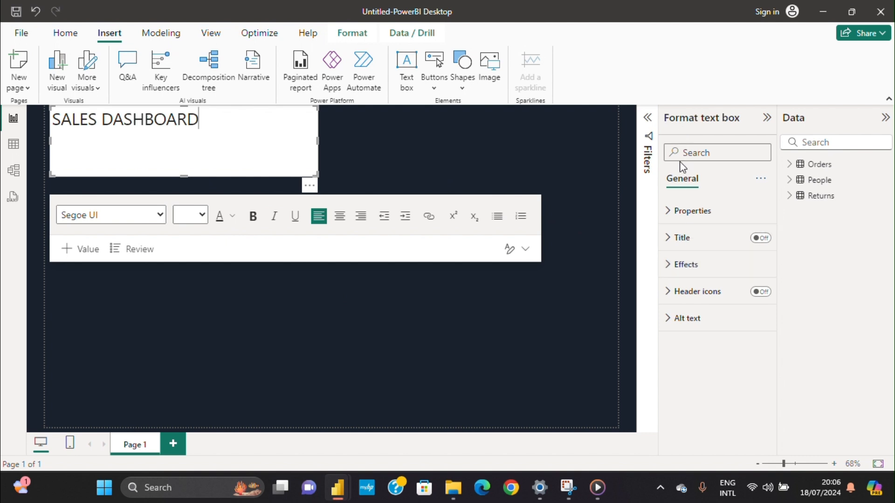
pyautogui.click(688, 265)
pyautogui.moveTo(712, 368); pyautogui.dragTo(795, 378)
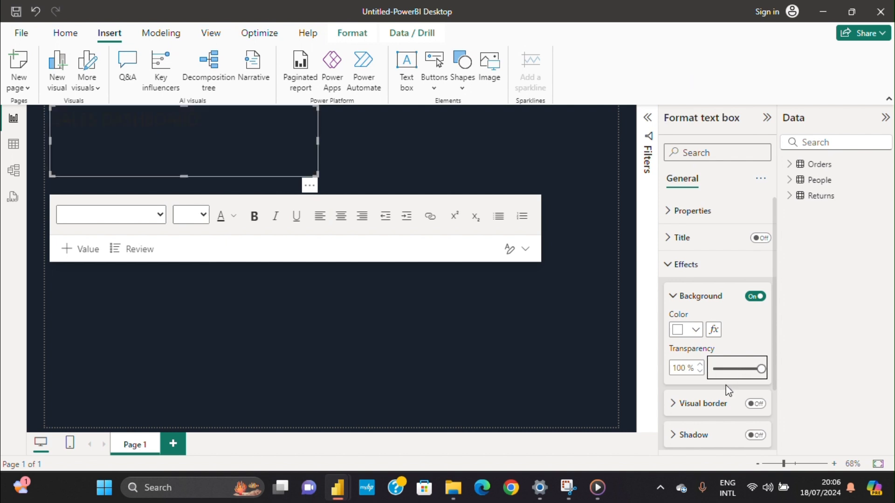
# Turn on a white visual border for the title text box with 20 px rounded corners.
pyautogui.click(755, 404)
pyautogui.click(680, 409)
pyautogui.scroll(-3, 690, 386)
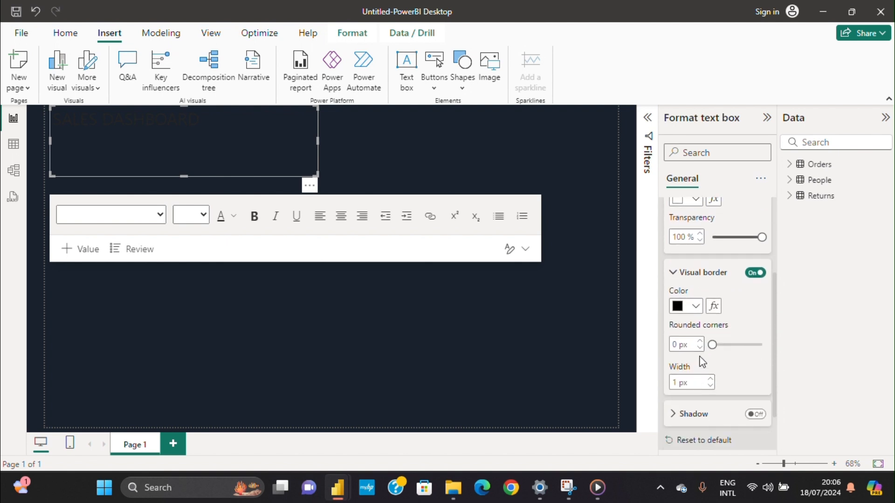
pyautogui.click(695, 305)
pyautogui.click(760, 251)
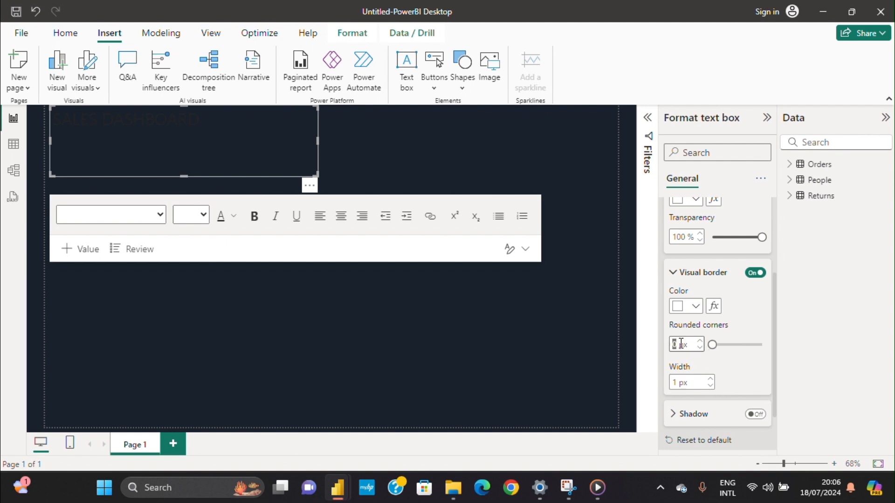
pyautogui.click(680, 344)
pyautogui.write('20')
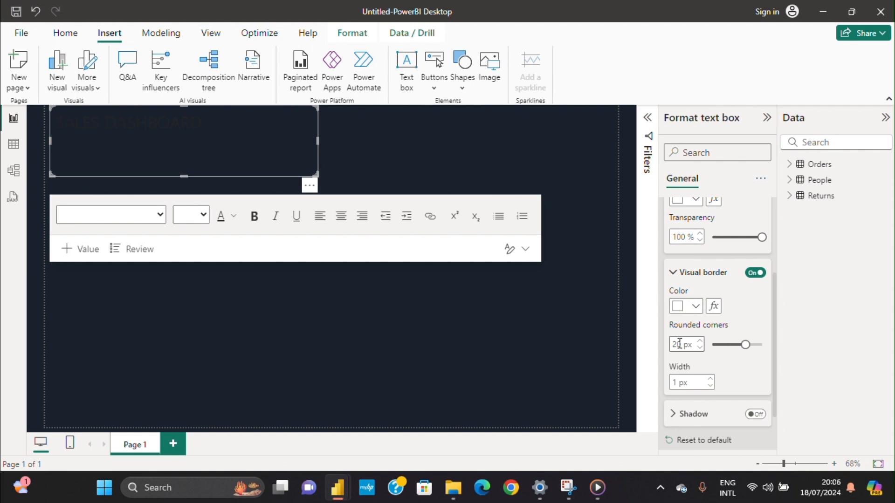
pyautogui.click(372, 378)
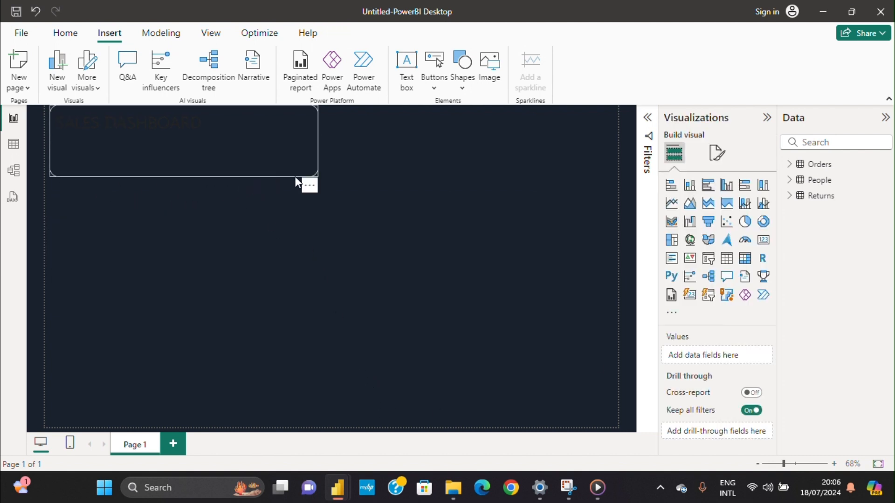
# Change the font color of the SALES DASHBOARD title text to white.
pyautogui.moveTo(318, 174)
pyautogui.moveTo(205, 122); pyautogui.dragTo(57, 124)
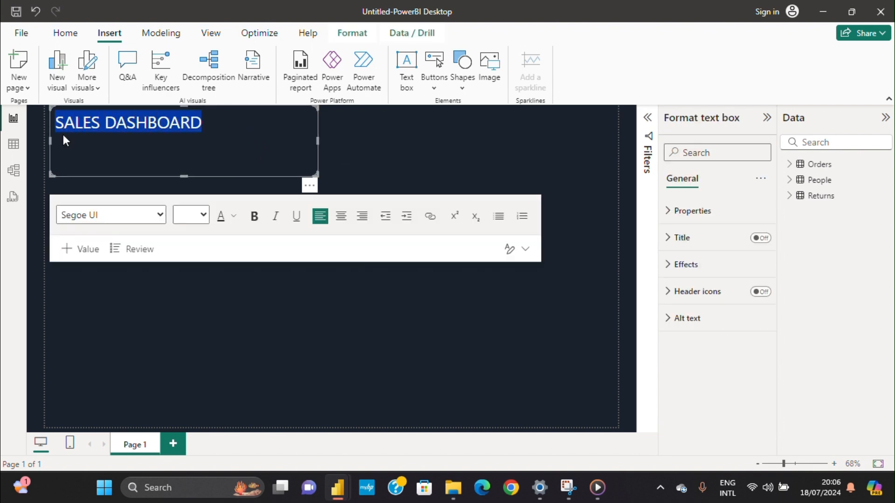
pyautogui.click(233, 217)
pyautogui.click(245, 263)
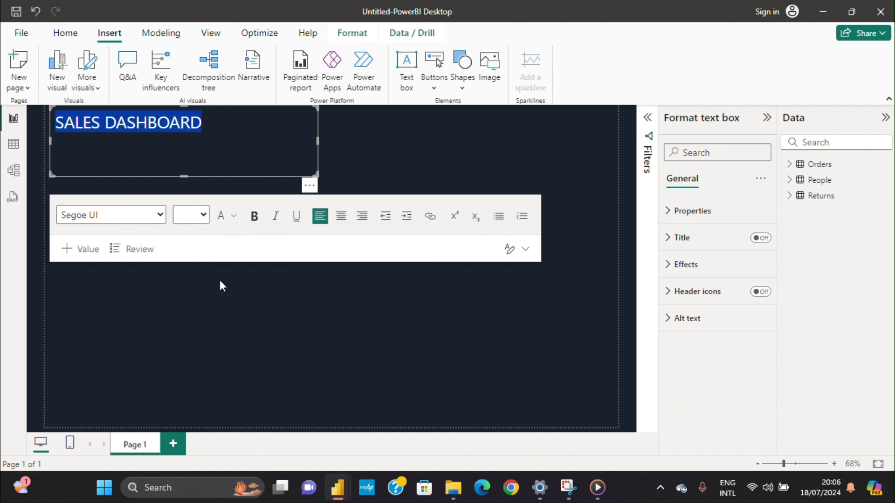
pyautogui.click(231, 235)
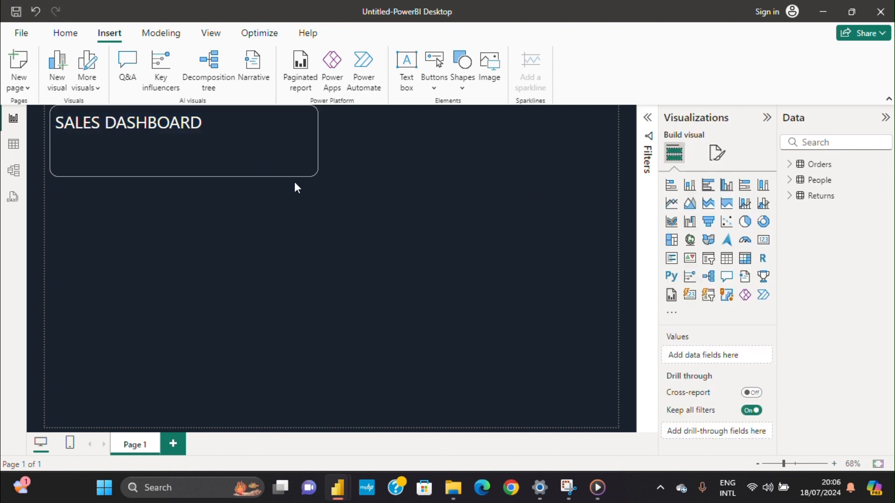
# Move the title text box slightly down and to the left, and reduce its height to fit closely around the title.
pyautogui.moveTo(310, 189); pyautogui.dragTo(310, 187)
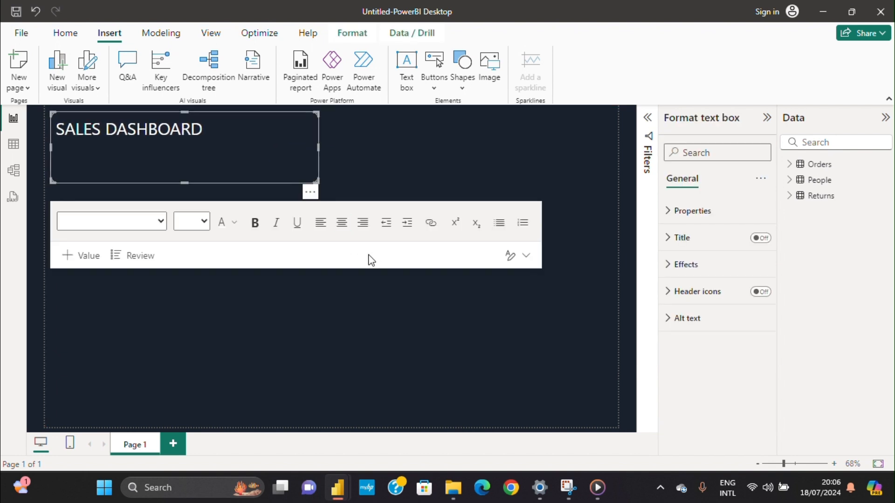
pyautogui.click(311, 194)
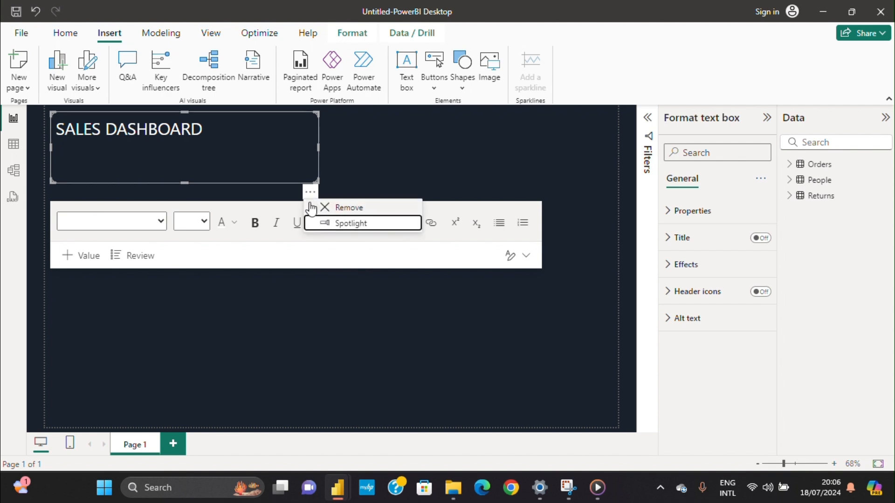
pyautogui.click(372, 175)
pyautogui.click(373, 175)
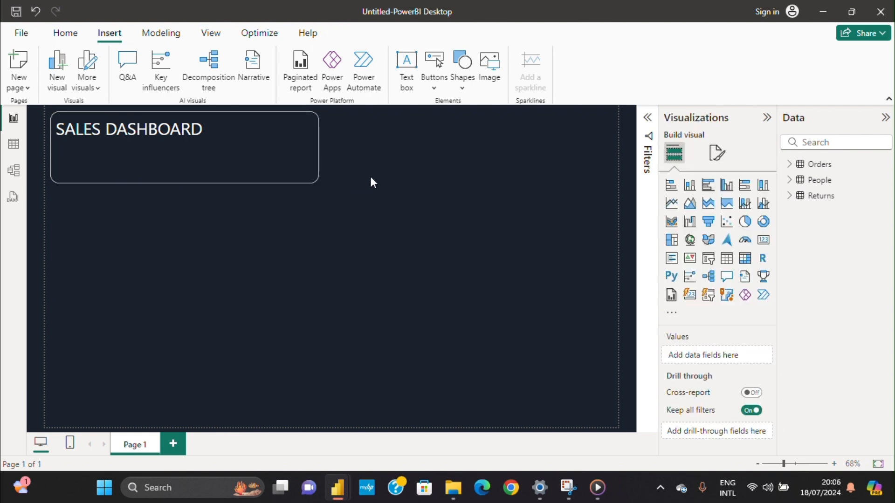
pyautogui.click(304, 186)
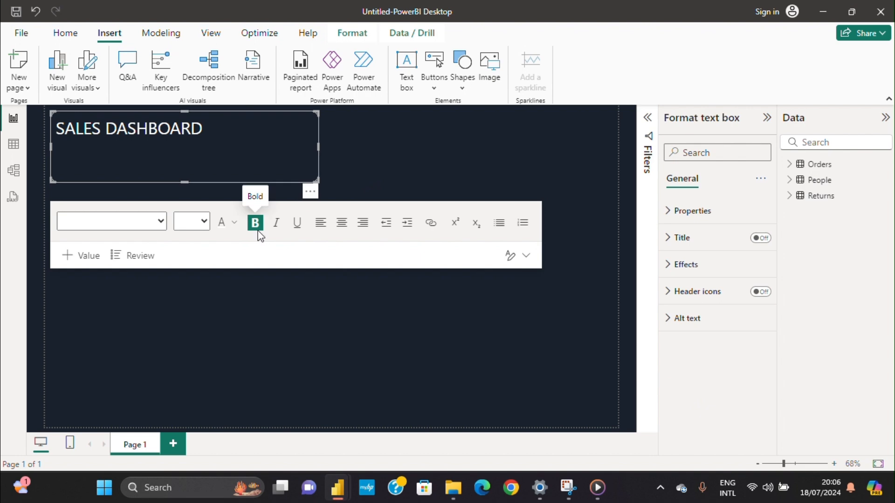
pyautogui.press('Left')
pyautogui.press('Left')
pyautogui.press('Left')
pyautogui.press('Left')
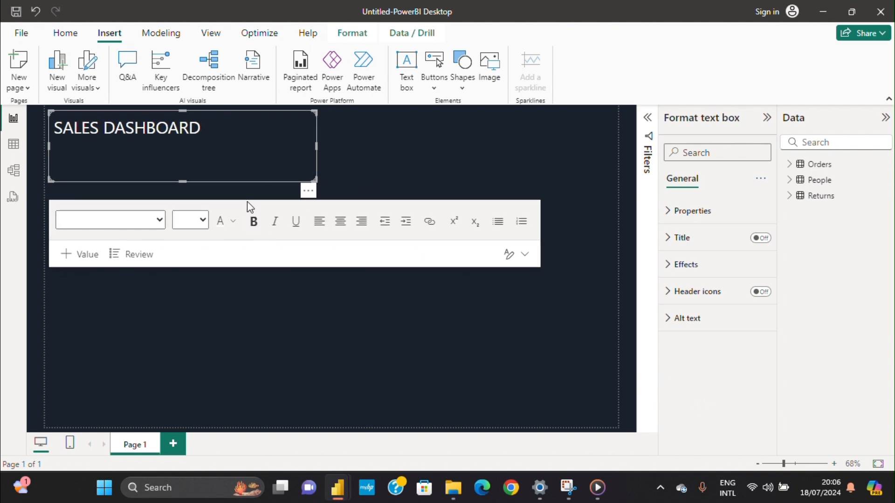
pyautogui.moveTo(184, 181); pyautogui.dragTo(184, 158)
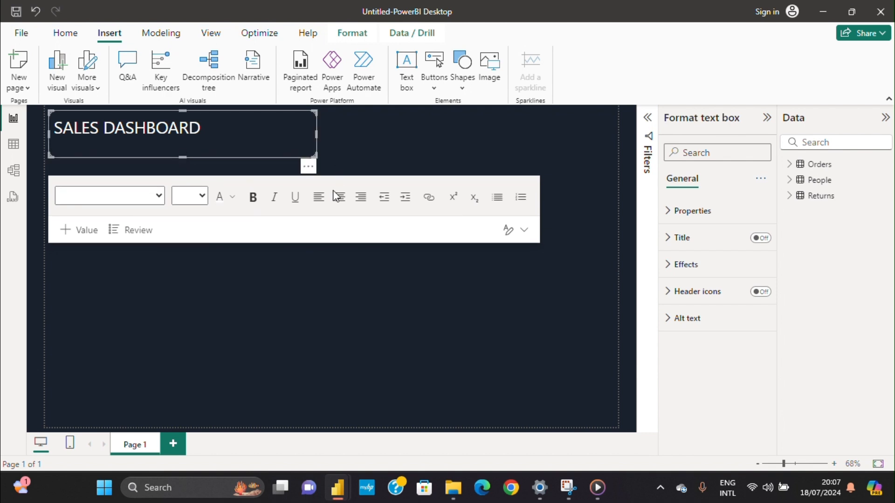
pyautogui.click(342, 321)
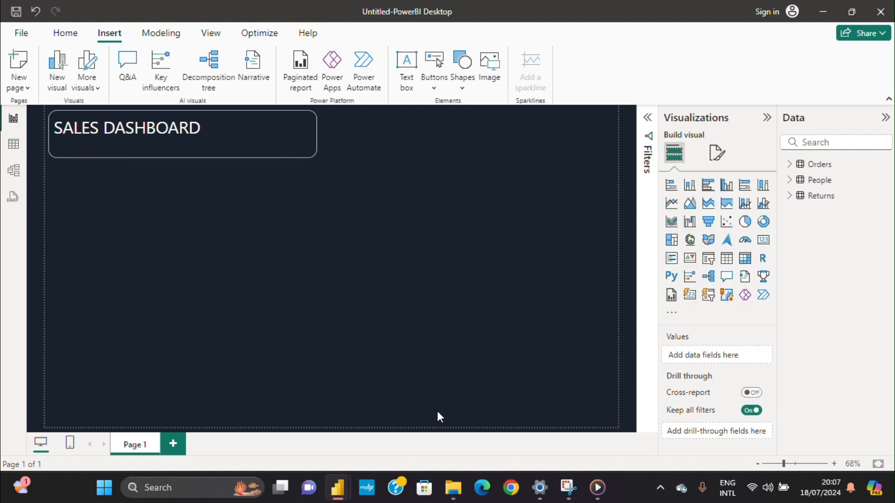
# Switch to the SalesDashboard Project window to examine the finished dashboard's layout, and return to the untitled report.
pyautogui.moveTo(341, 489)
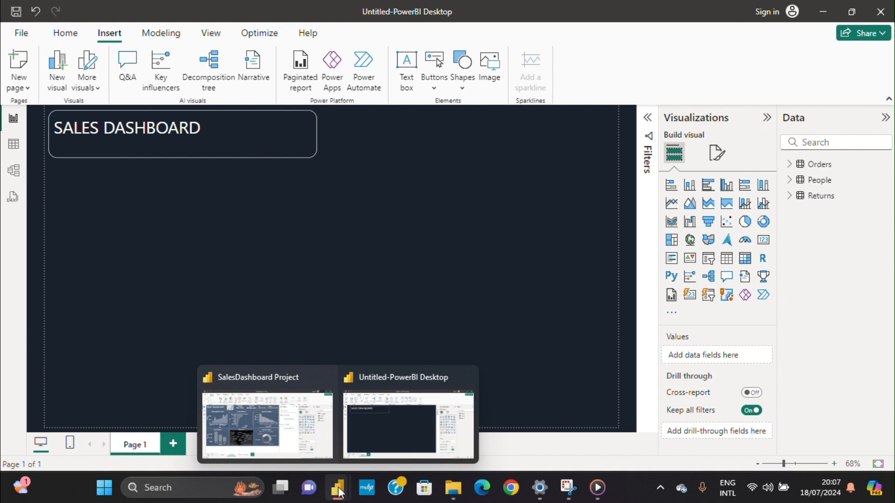
pyautogui.click(295, 432)
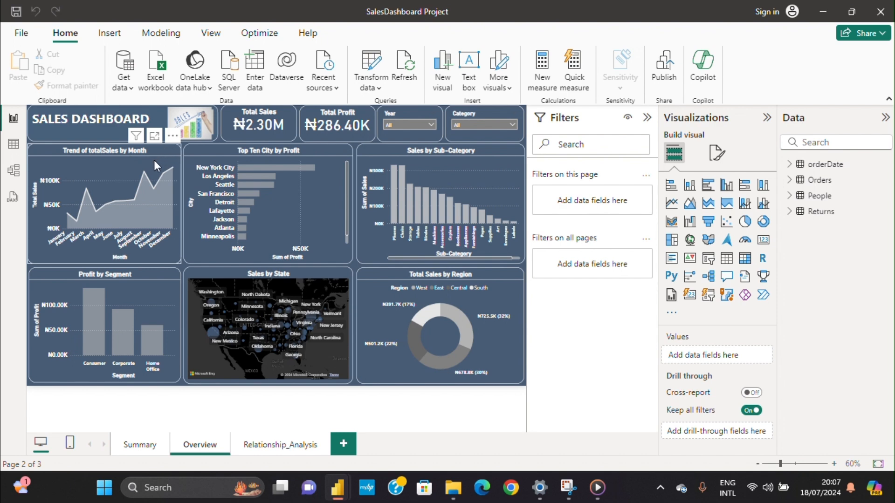
pyautogui.moveTo(337, 488)
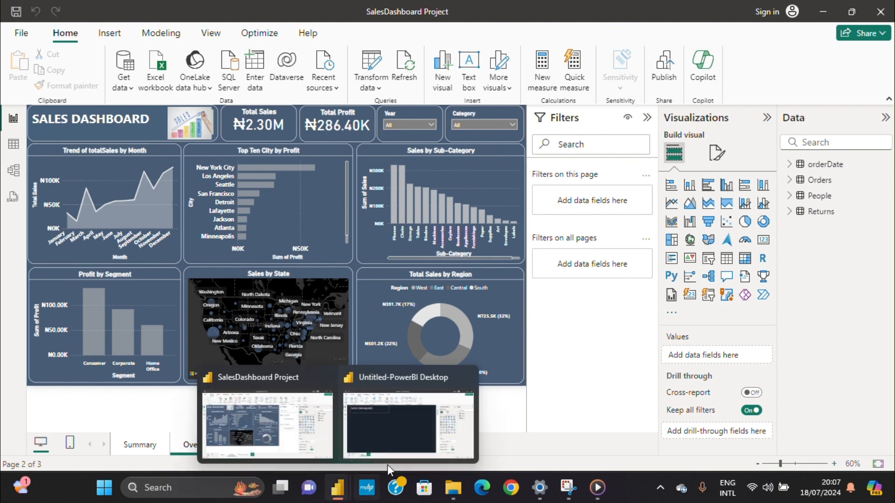
pyautogui.click(400, 450)
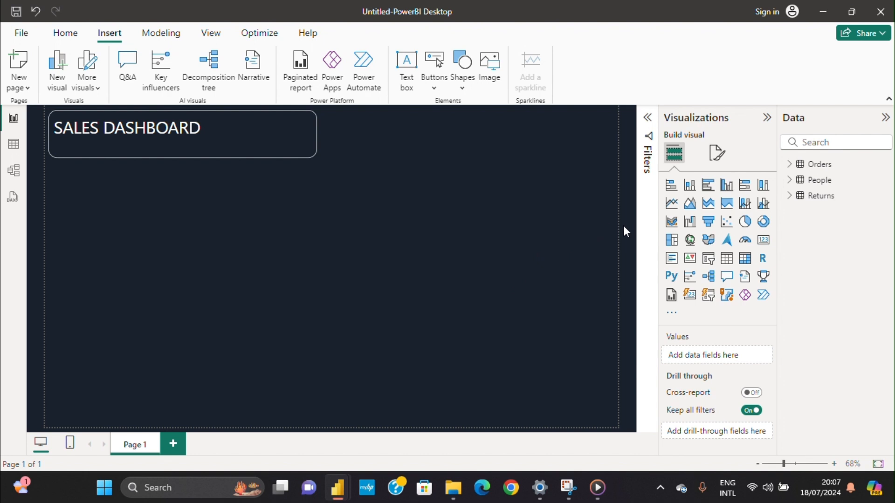
# Insert a line chart on the page below the title box.
pyautogui.click(671, 192)
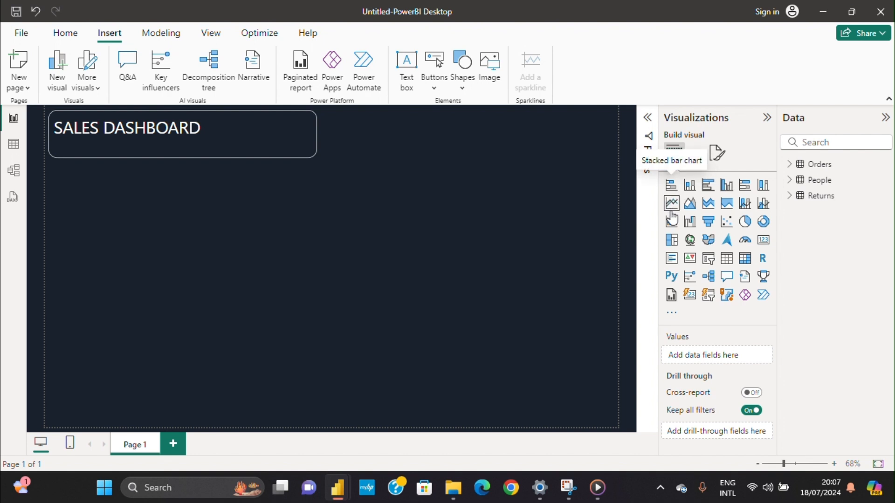
pyautogui.click(672, 204)
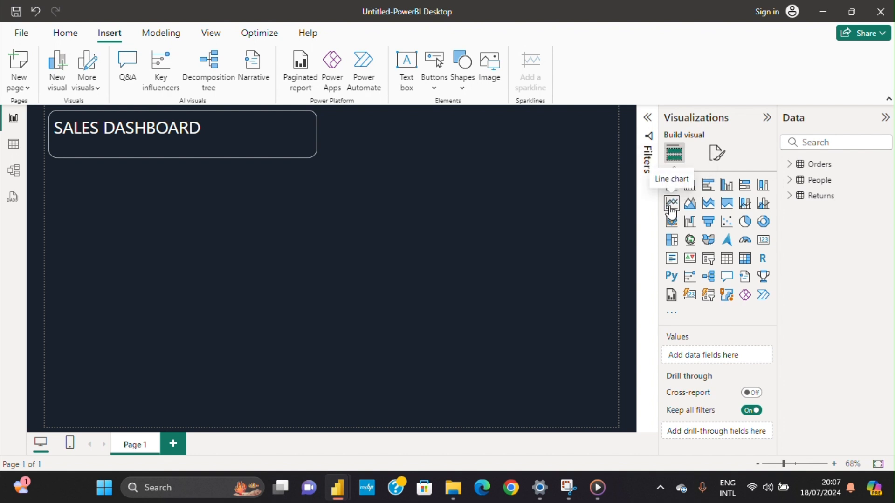
pyautogui.click(671, 210)
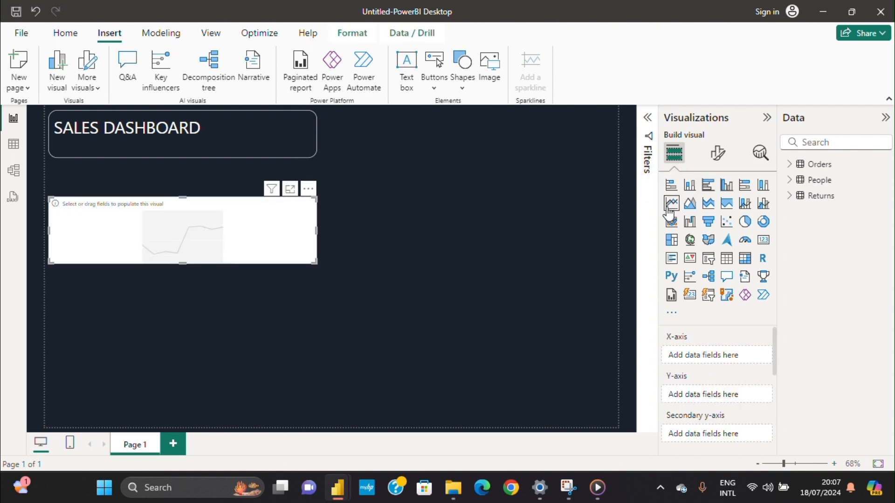
# Put the Month level of the Orders table's Order Date hierarchy on the line chart's X-axis.
pyautogui.click(800, 168)
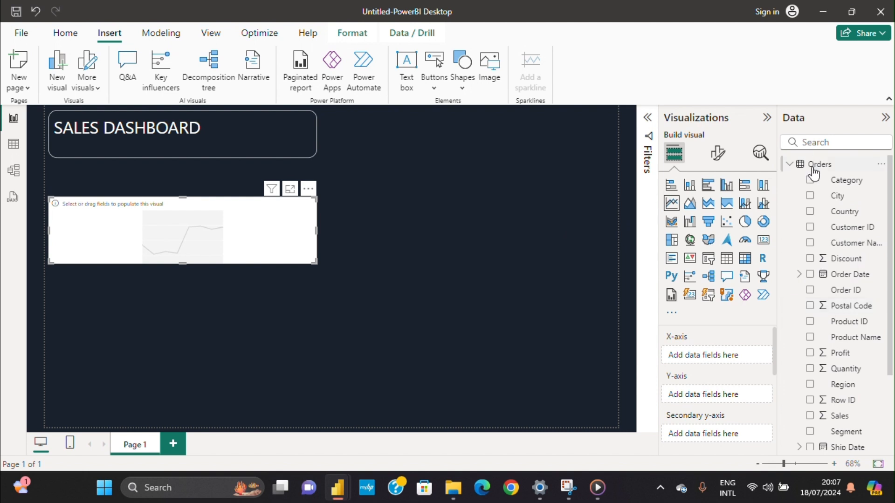
pyautogui.click(792, 166)
pyautogui.click(793, 167)
pyautogui.click(800, 276)
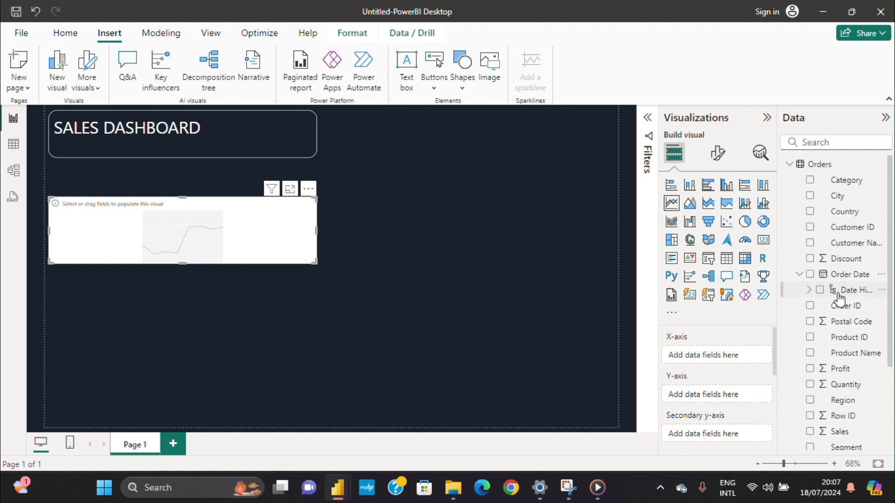
pyautogui.click(810, 291)
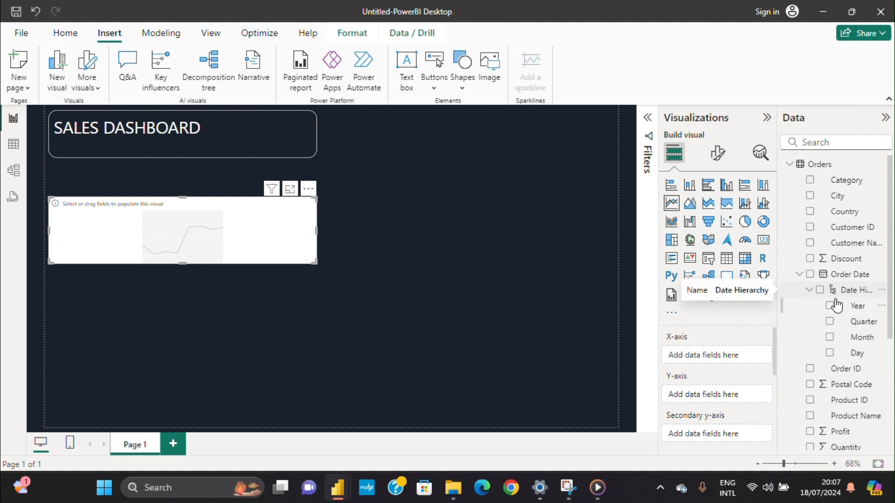
pyautogui.click(830, 338)
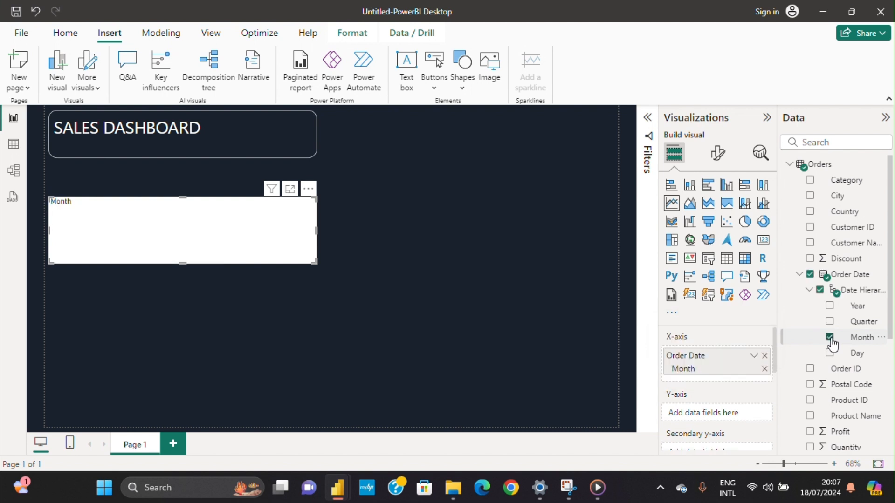
# Add the Sales field from Orders to the line chart's Y-axis.
pyautogui.scroll(-2, 838, 320)
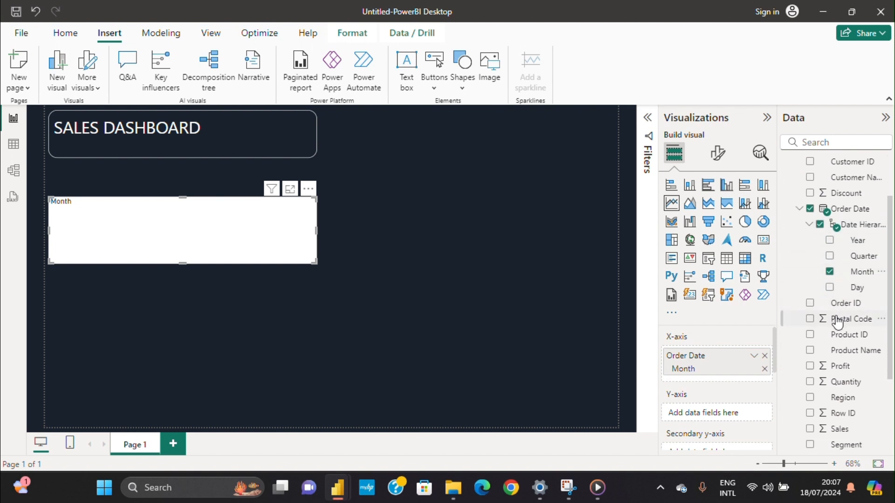
pyautogui.scroll(-2, 839, 320)
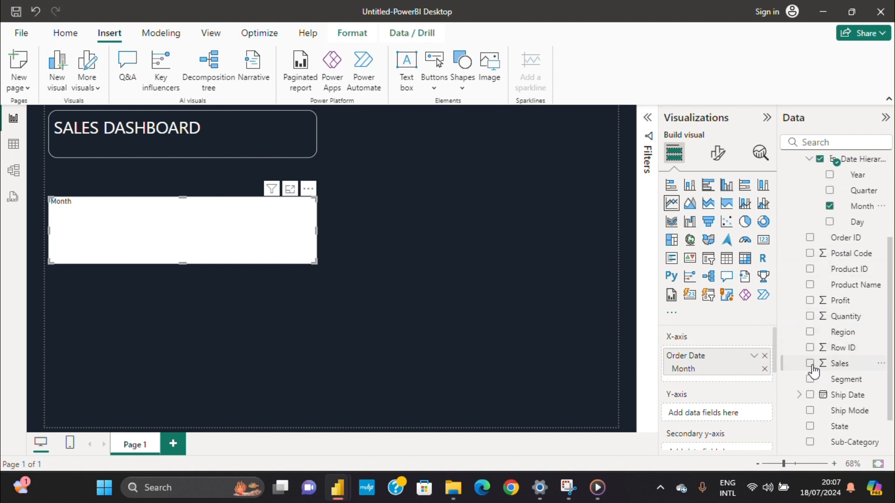
pyautogui.moveTo(810, 370); pyautogui.dragTo(701, 425)
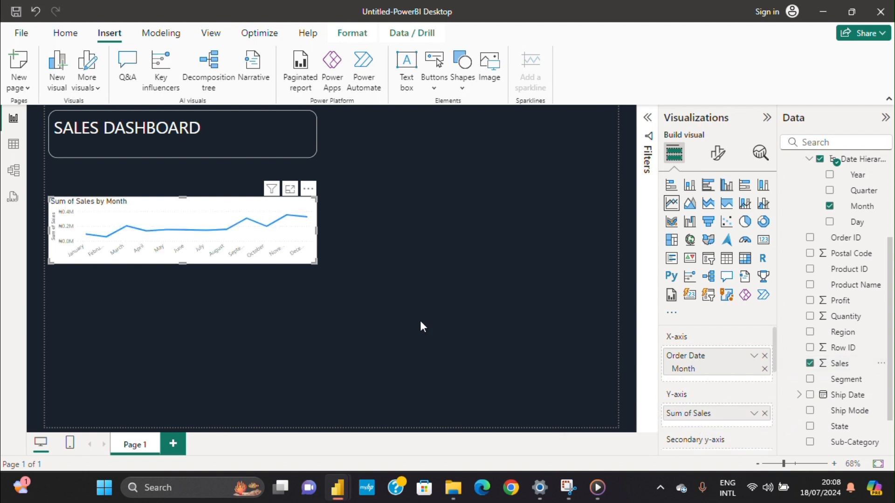
# Make the line chart narrower and taller, and move it up directly beneath the title box.
pyautogui.moveTo(316, 263); pyautogui.dragTo(225, 306)
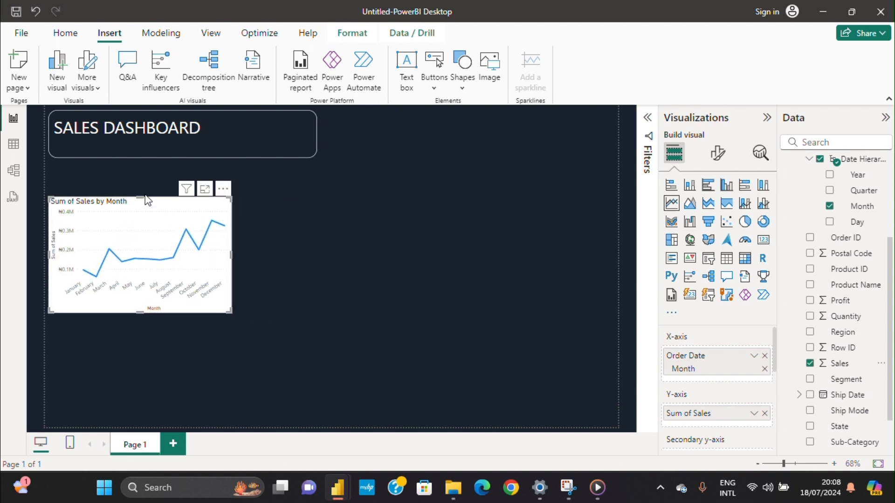
pyautogui.moveTo(146, 212); pyautogui.dragTo(149, 185)
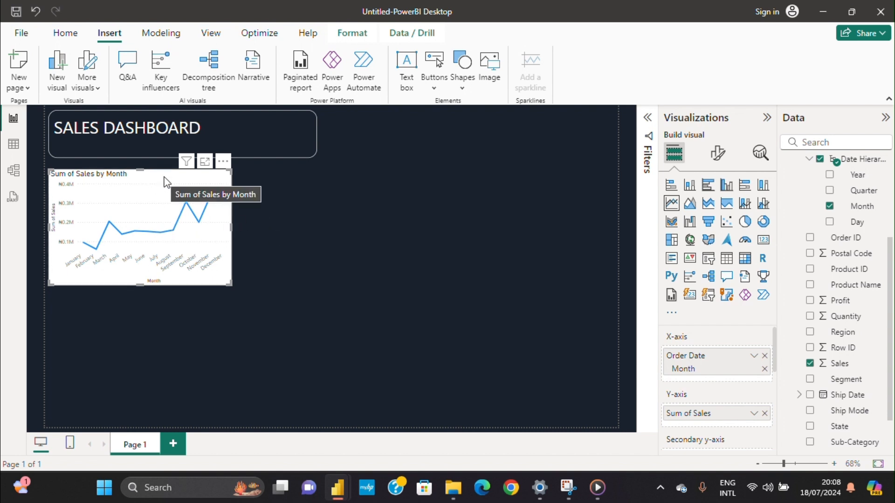
# Set the line chart's background transparency to 100%.
pyautogui.click(717, 153)
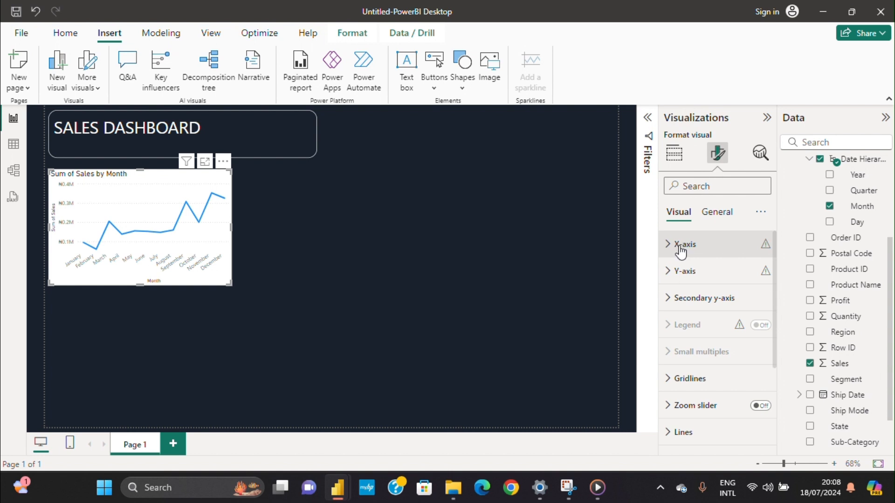
pyautogui.click(716, 212)
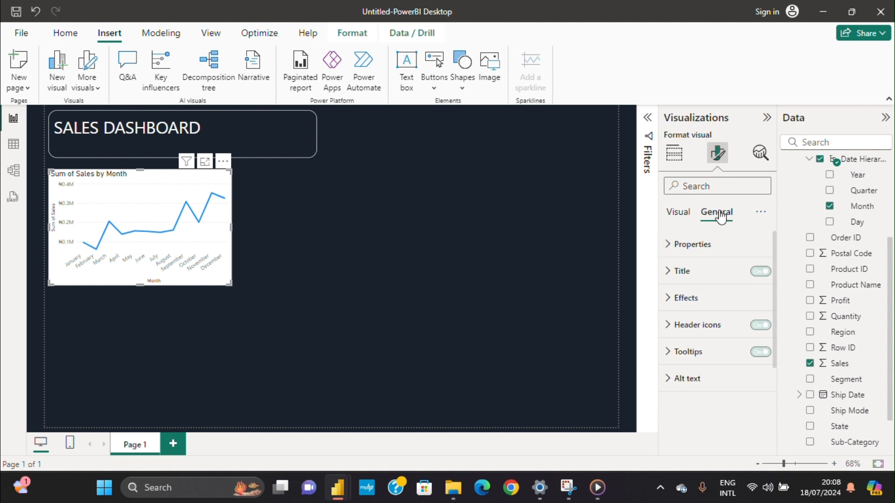
pyautogui.click(678, 301)
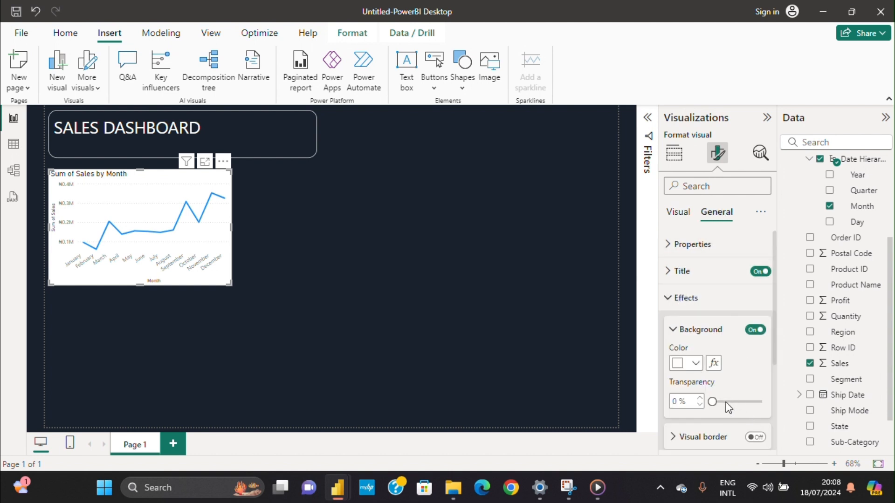
pyautogui.moveTo(713, 401); pyautogui.dragTo(799, 403)
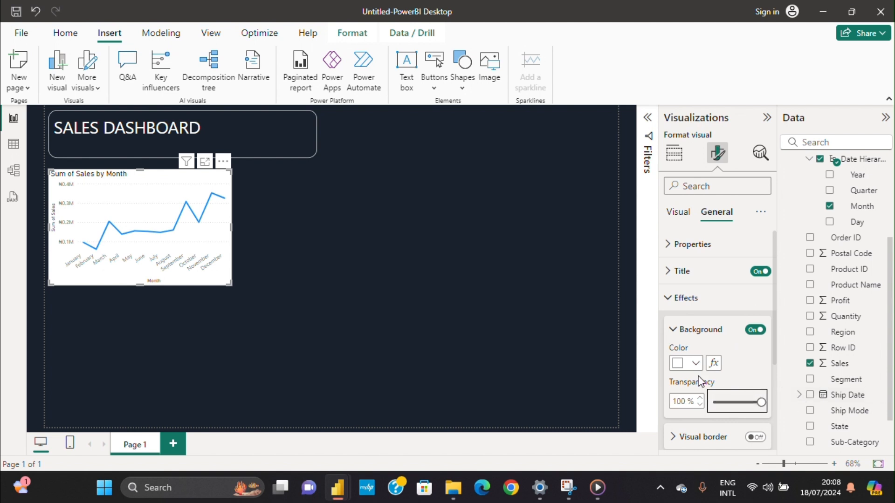
# Turn on the line chart's border, colored white, with 20 px rounded corners.
pyautogui.click(756, 437)
pyautogui.scroll(-3, 734, 398)
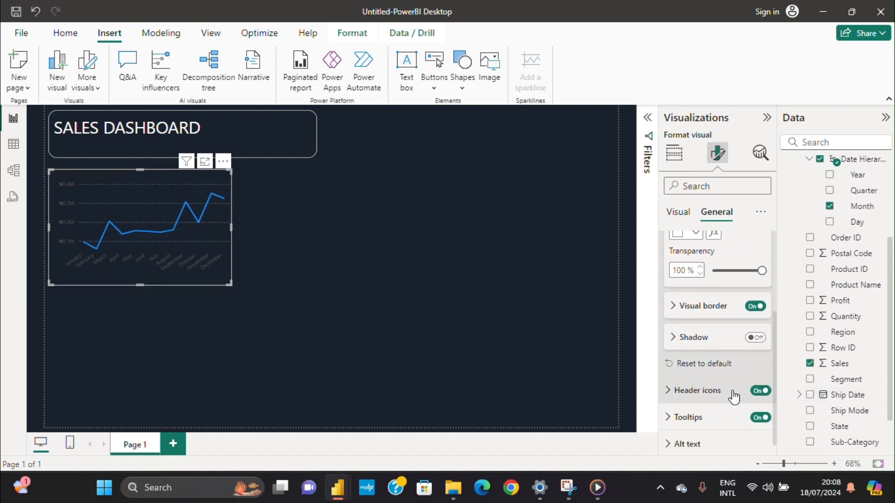
pyautogui.click(676, 309)
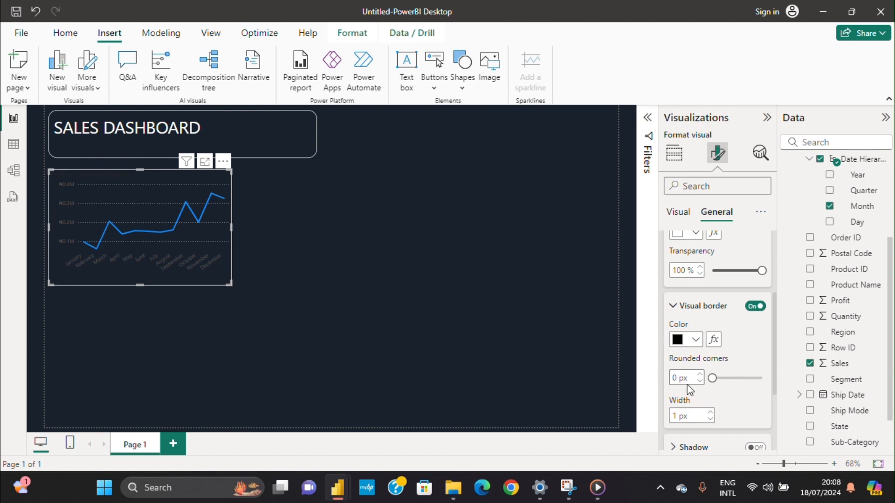
pyautogui.click(694, 339)
pyautogui.click(699, 288)
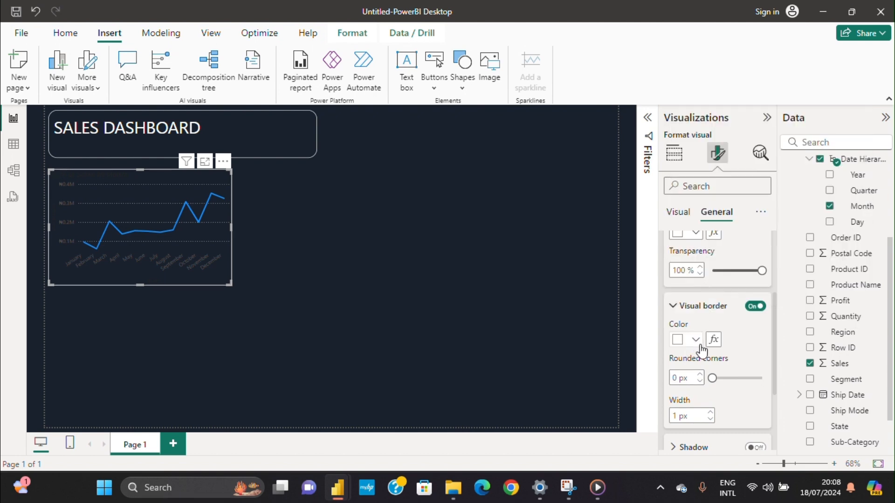
pyautogui.write('20')
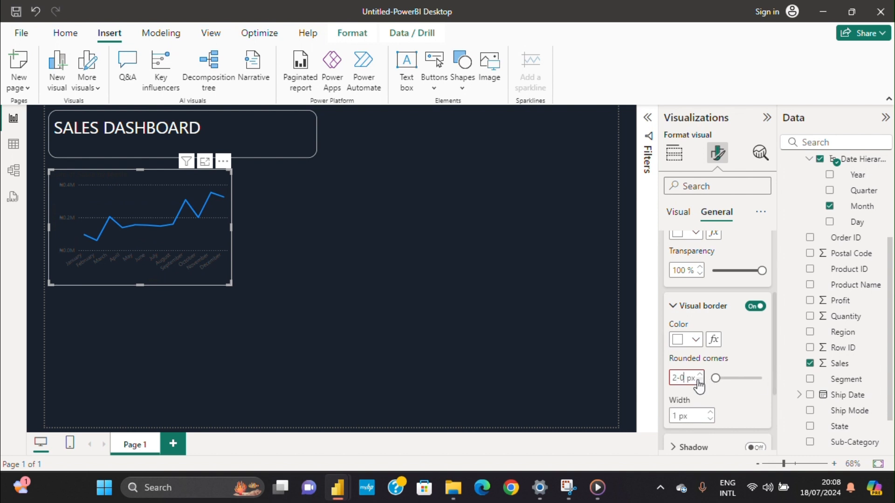
pyautogui.press('BackSpace')
pyautogui.write('0')
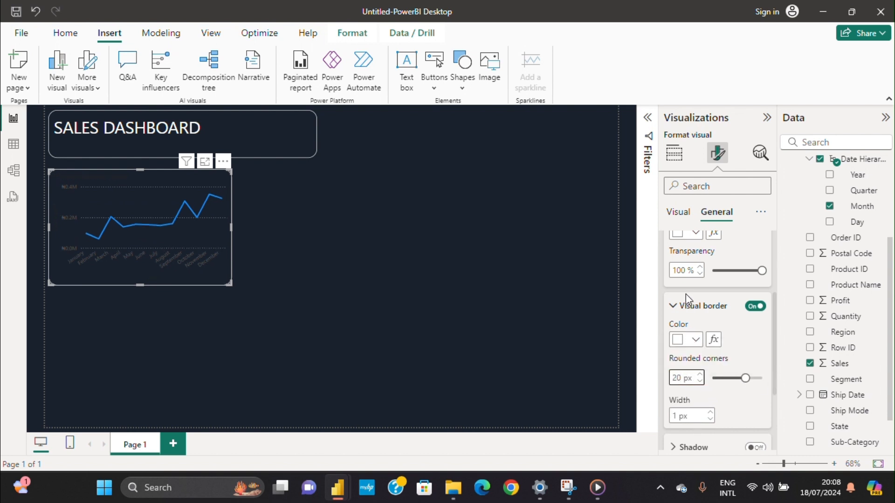
# Set the line chart's tooltip background color to dark navy #19222D.
pyautogui.scroll(-3, 704, 359)
pyautogui.click(671, 410)
pyautogui.scroll(-3, 675, 419)
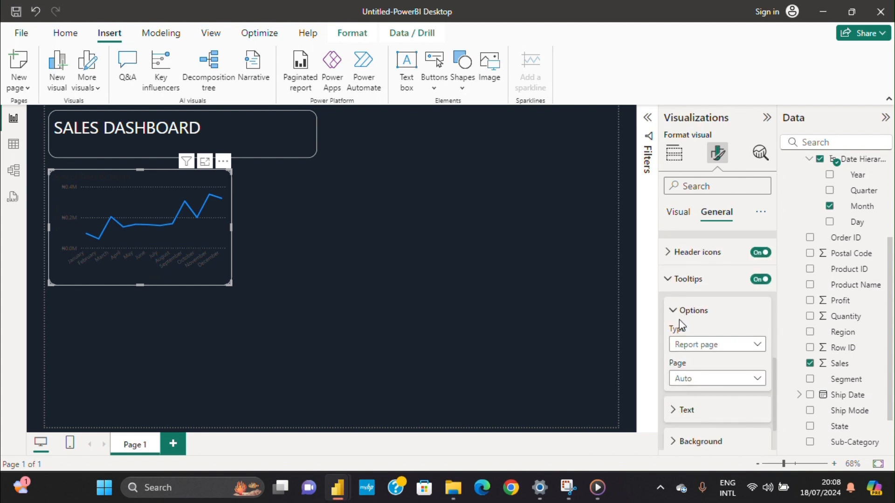
pyautogui.scroll(-2, 680, 336)
pyautogui.click(680, 387)
pyautogui.scroll(-2, 697, 395)
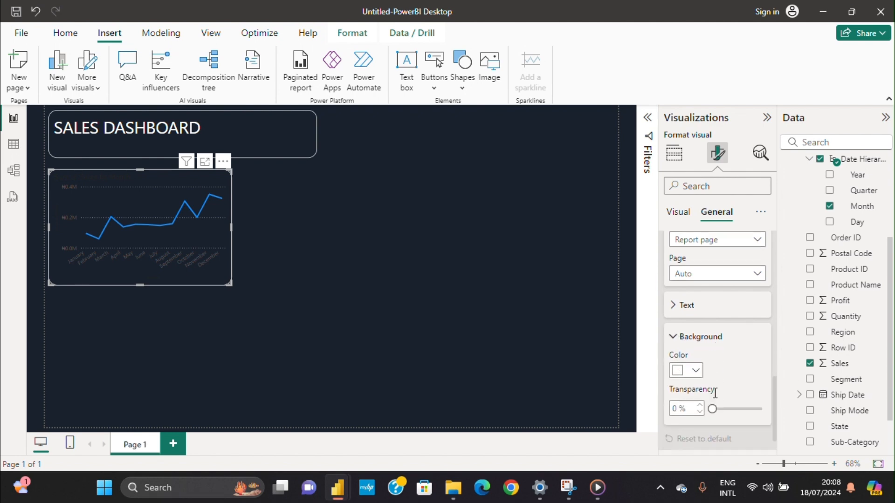
pyautogui.click(696, 353)
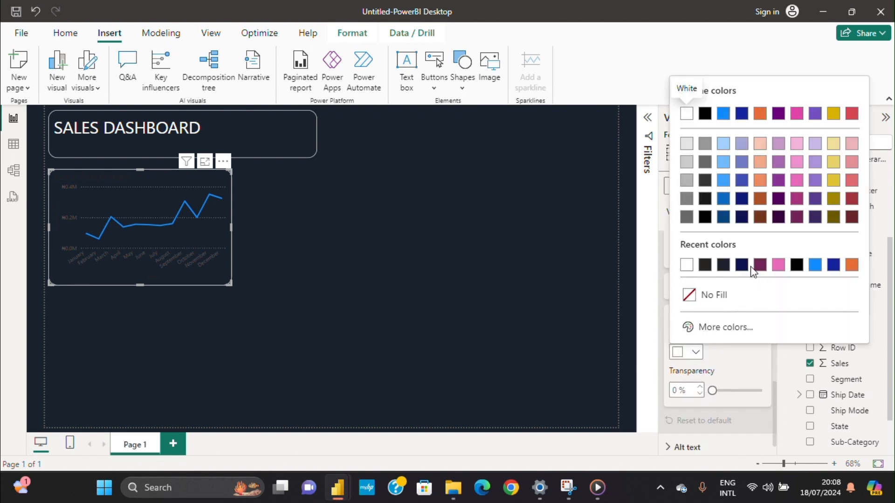
pyautogui.click(725, 268)
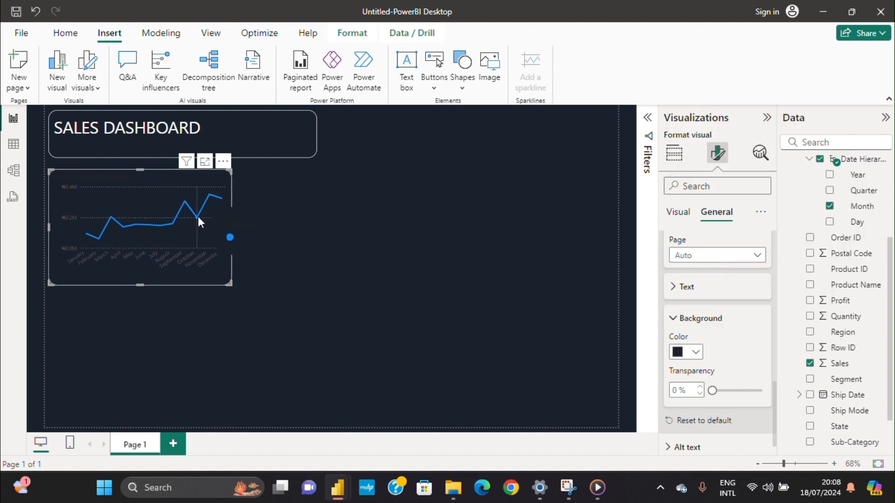
# Set the line chart's tooltip background to the custom grey-blue color #6F8198 and check a data point's tooltip.
pyautogui.click(699, 352)
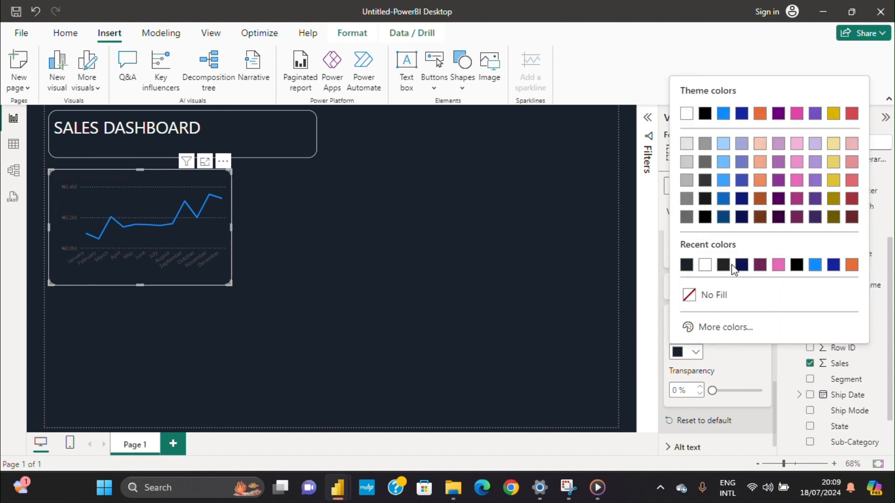
pyautogui.click(727, 327)
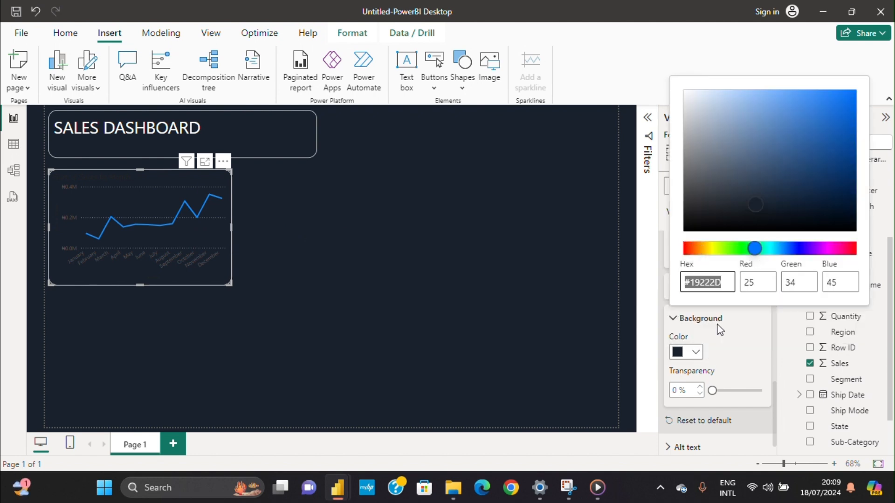
pyautogui.click(748, 159)
pyautogui.click(725, 145)
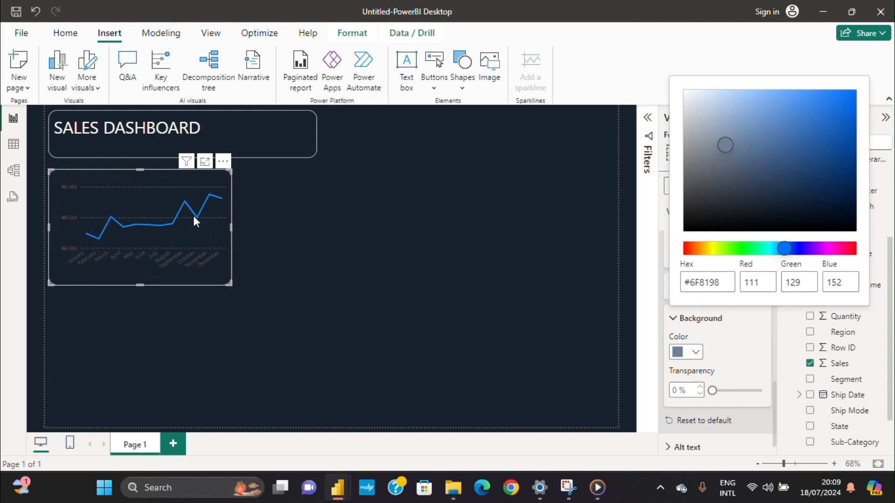
pyautogui.click(332, 234)
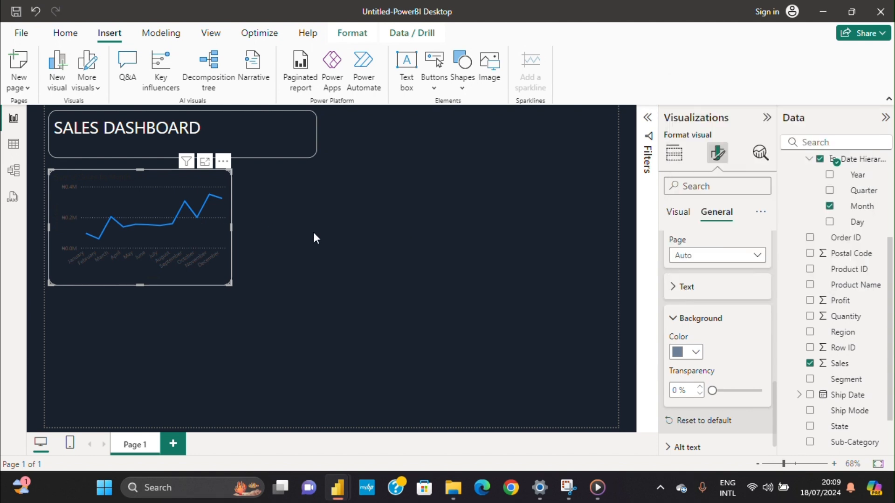
pyautogui.moveTo(201, 216)
# Make the line chart's X-axis value labels white and bold.
pyautogui.scroll(-5, 677, 260)
pyautogui.click(678, 212)
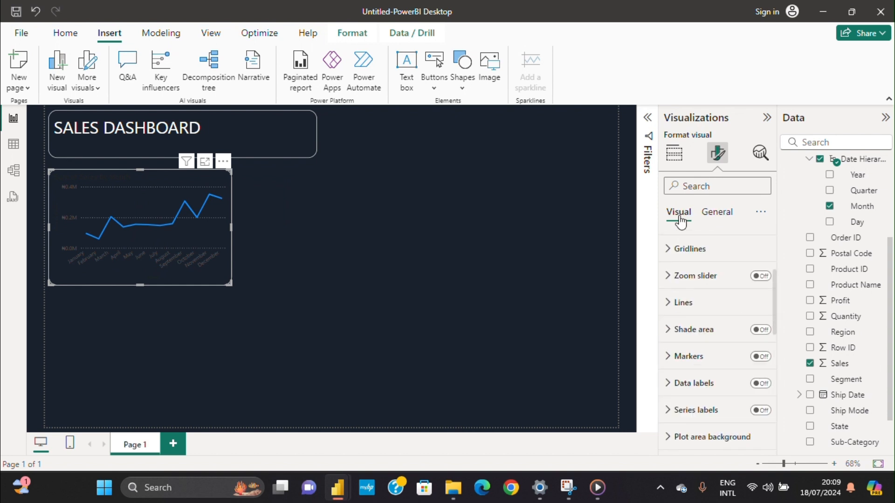
pyautogui.scroll(3, 680, 223)
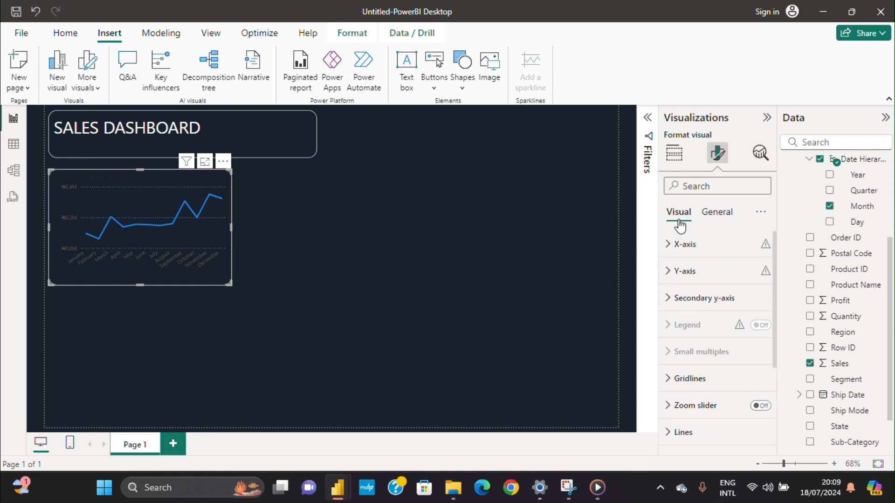
pyautogui.click(678, 244)
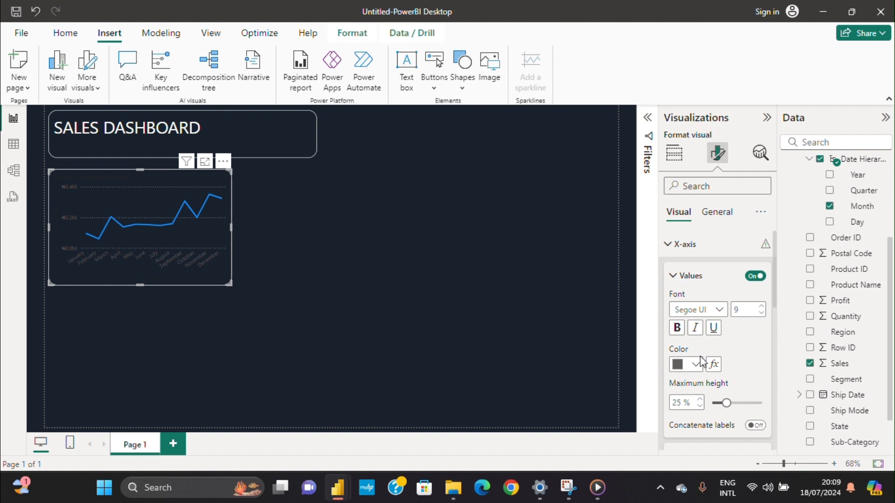
pyautogui.click(695, 364)
pyautogui.click(723, 308)
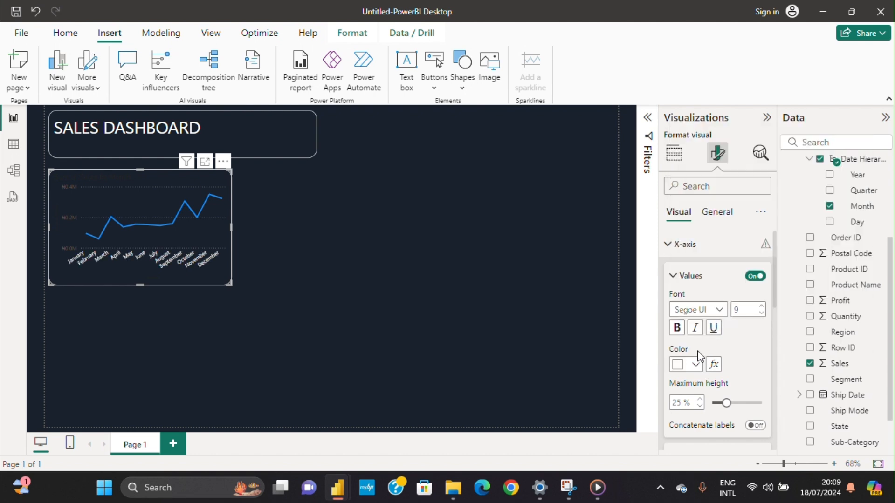
pyautogui.scroll(-2, 699, 358)
pyautogui.click(676, 262)
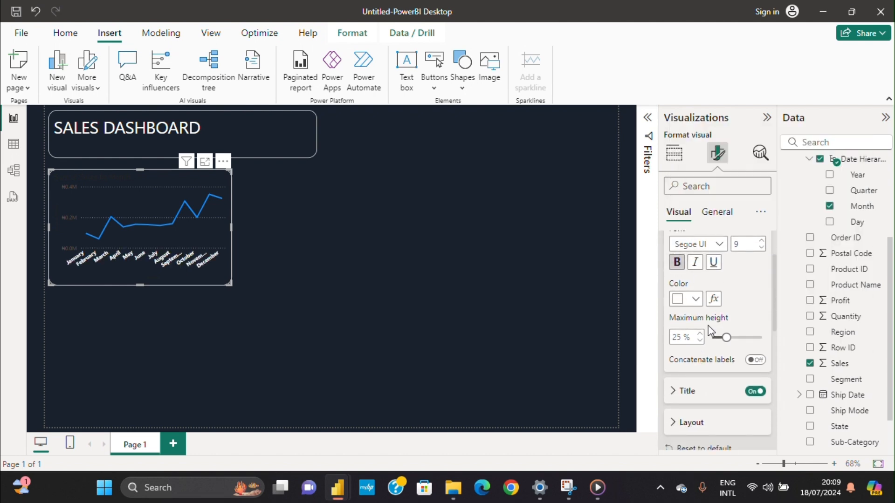
# Make the line chart's X-axis title white and bold.
pyautogui.click(680, 392)
pyautogui.scroll(-3, 702, 354)
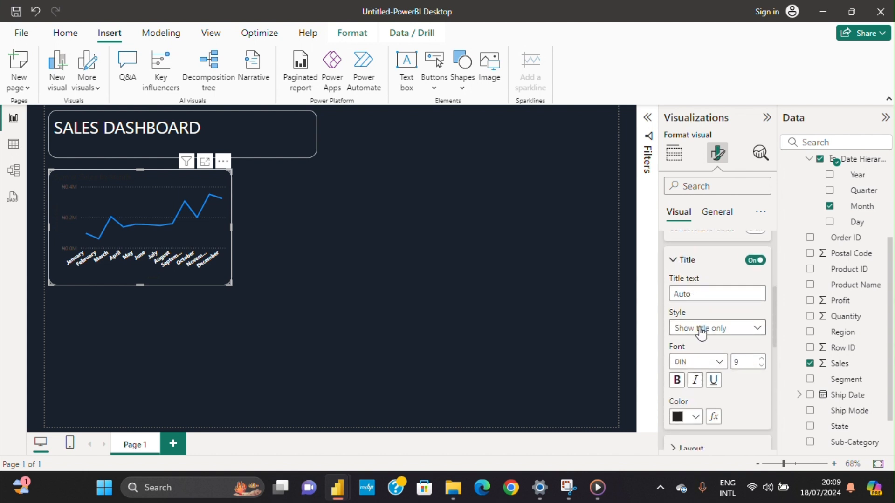
pyautogui.click(694, 417)
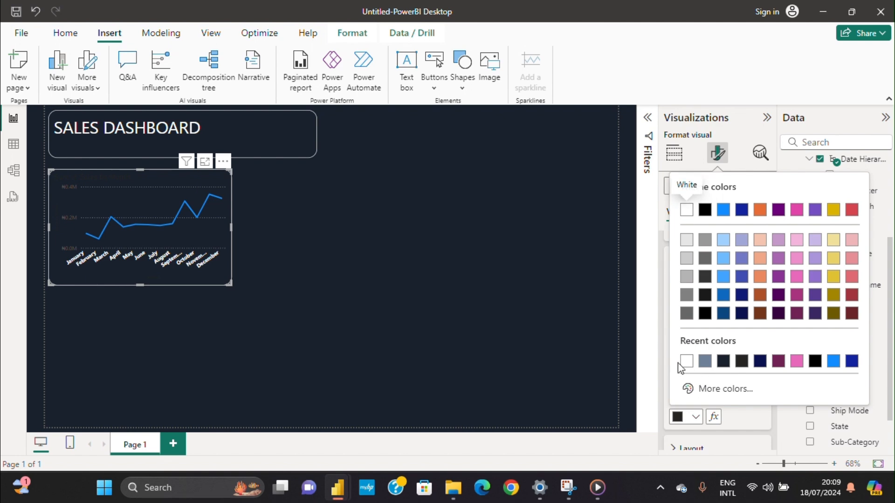
pyautogui.click(686, 364)
pyautogui.click(678, 379)
pyautogui.scroll(5, 691, 342)
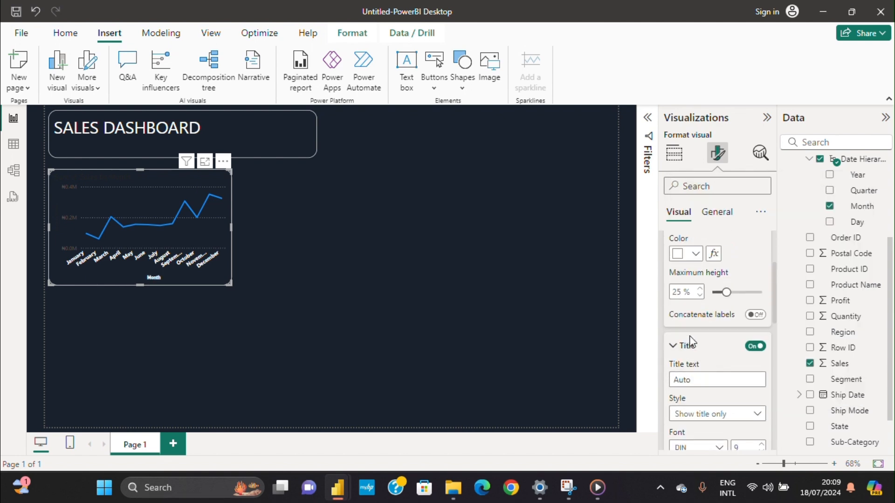
pyautogui.click(673, 276)
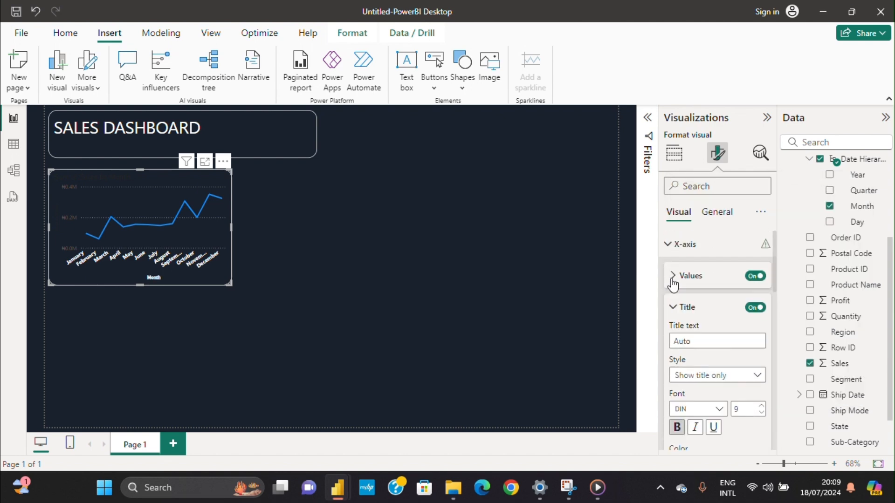
pyautogui.click(668, 245)
# Make the line chart's Y-axis value labels white and bold.
pyautogui.click(668, 272)
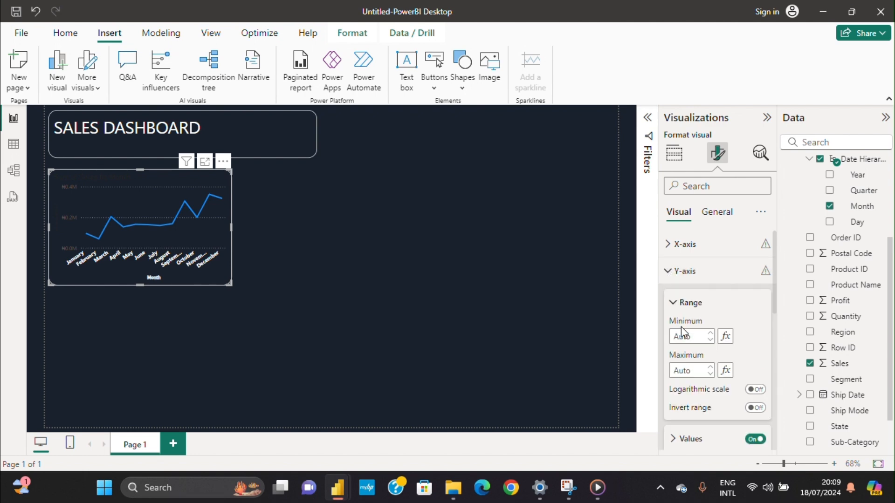
pyautogui.scroll(-3, 687, 298)
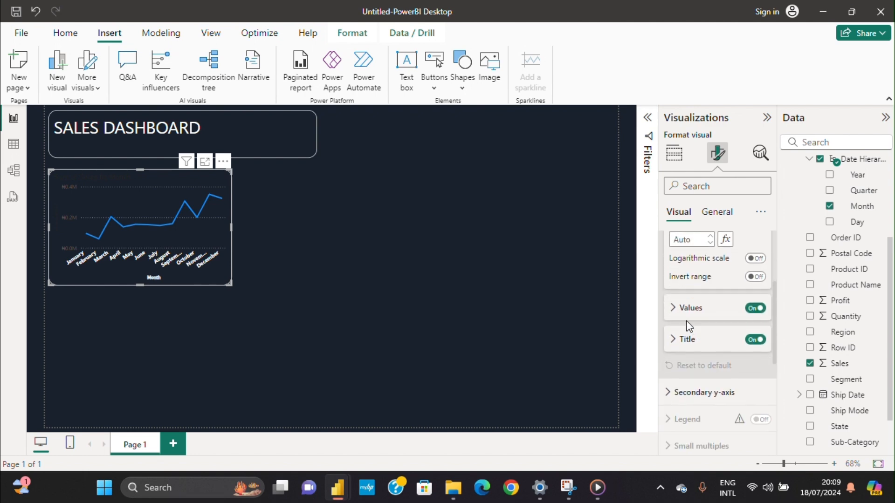
pyautogui.click(676, 314)
pyautogui.scroll(-1, 689, 311)
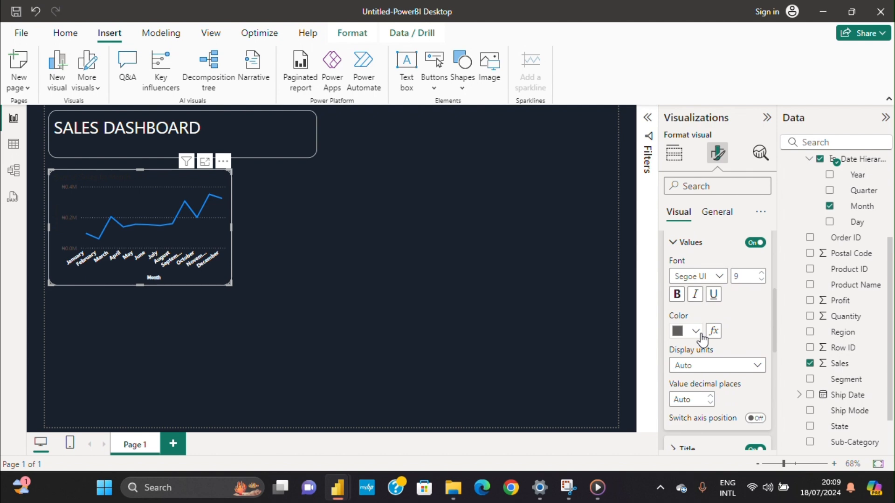
pyautogui.click(695, 330)
pyautogui.click(686, 275)
pyautogui.click(677, 293)
# Make the line chart's Y-axis title white and bold.
pyautogui.scroll(-3, 699, 349)
pyautogui.click(675, 318)
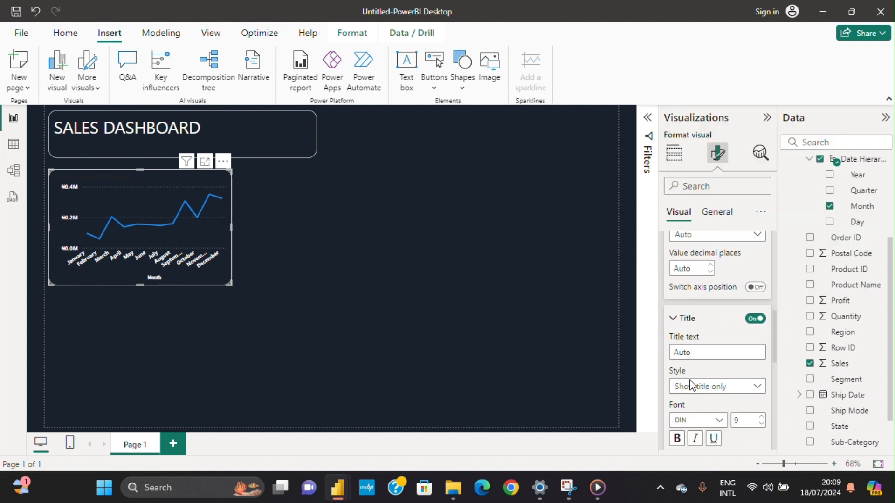
pyautogui.scroll(-3, 688, 382)
pyautogui.scroll(-1, 687, 393)
pyautogui.click(682, 344)
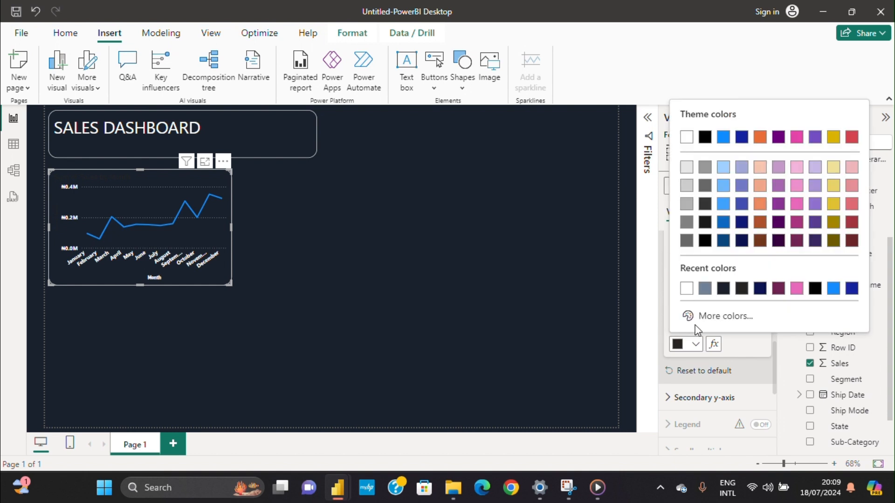
pyautogui.click(684, 290)
pyautogui.click(676, 309)
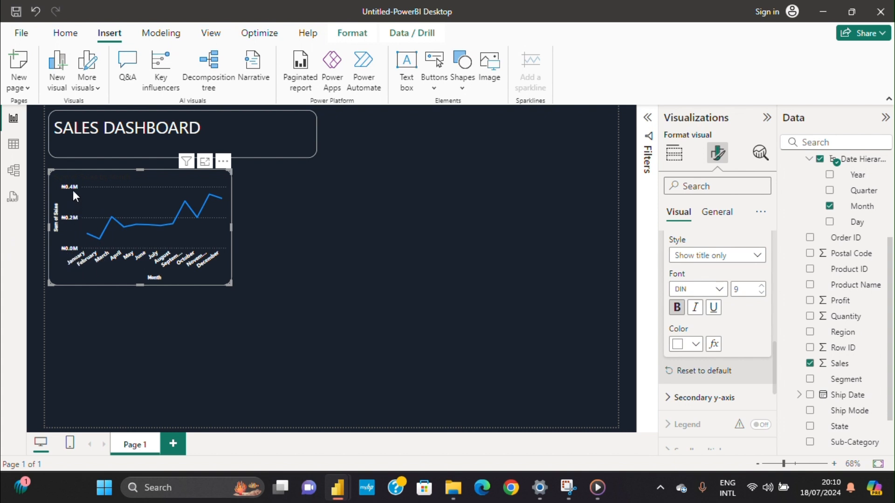
# Look through the line chart's visual and general formatting options.
pyautogui.scroll(10, 699, 252)
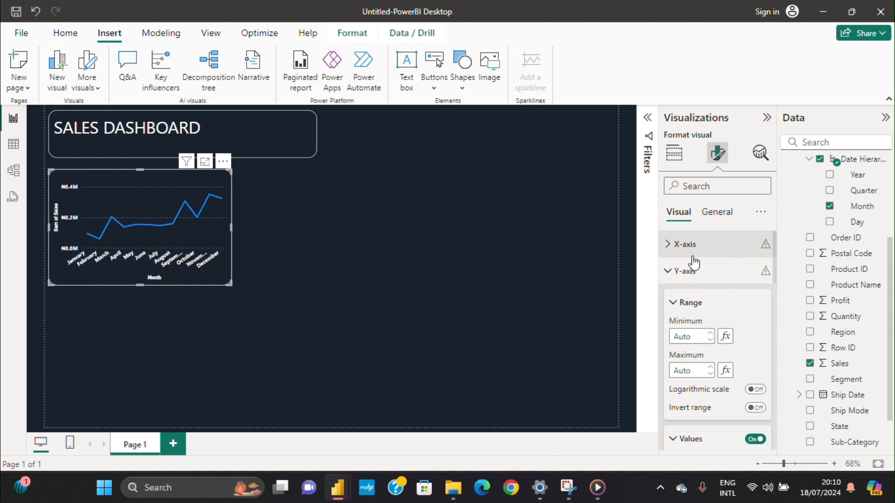
pyautogui.click(668, 270)
pyautogui.scroll(-3, 671, 300)
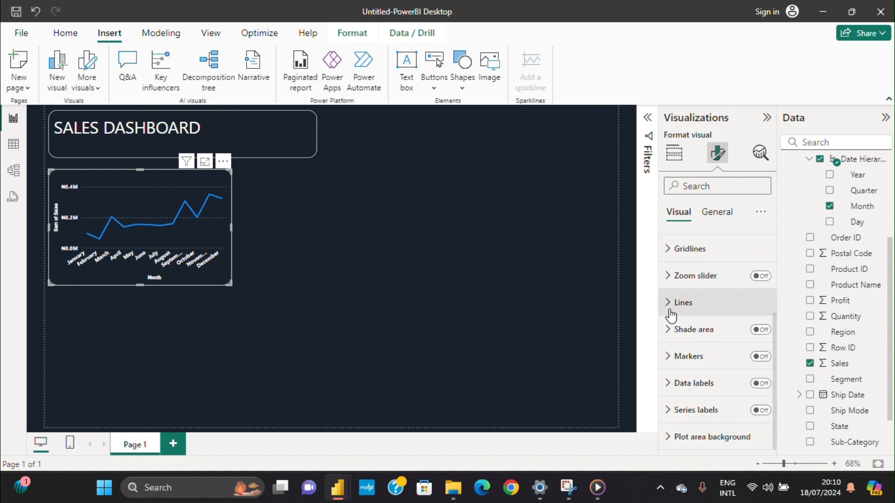
pyautogui.scroll(3, 677, 303)
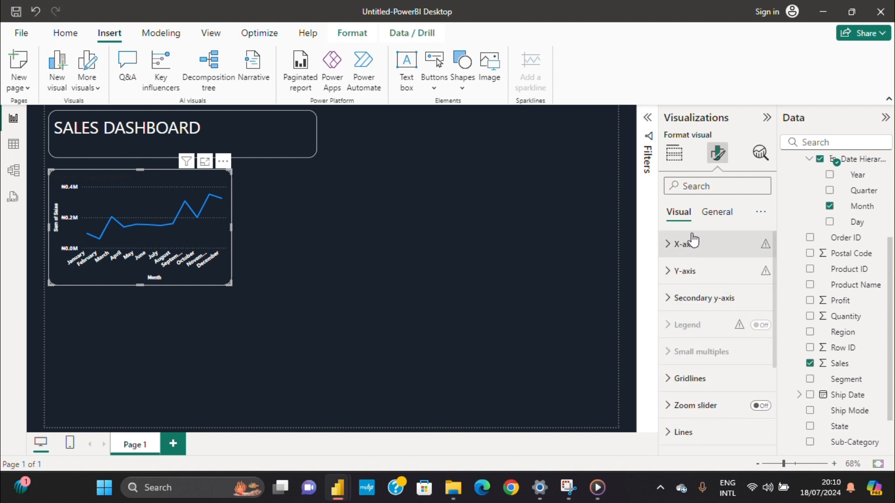
pyautogui.click(706, 222)
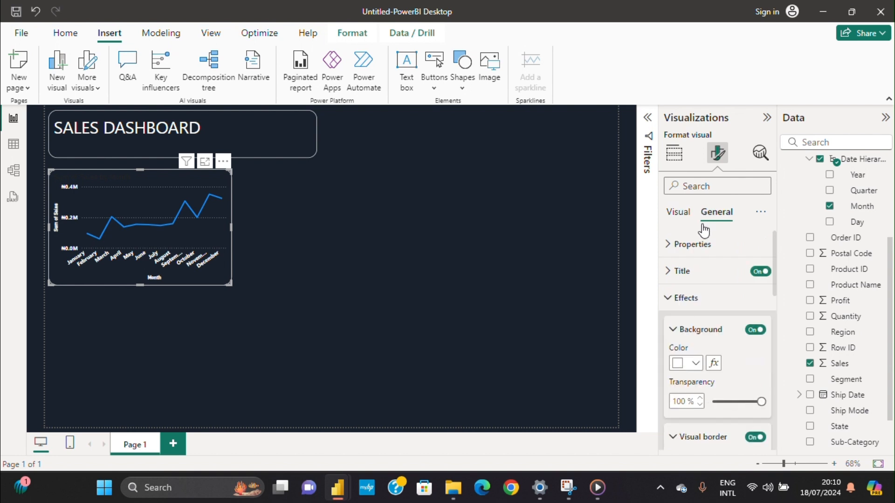
pyautogui.scroll(-3, 680, 328)
pyautogui.scroll(-5, 682, 329)
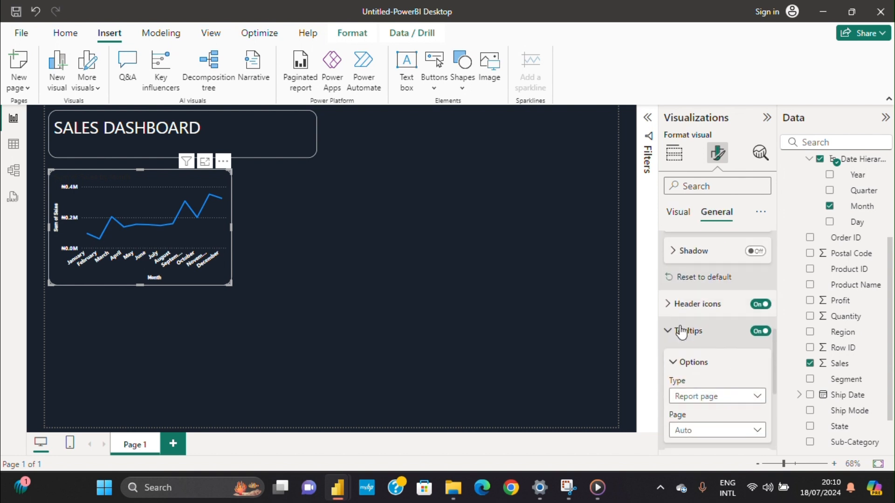
pyautogui.scroll(8, 681, 332)
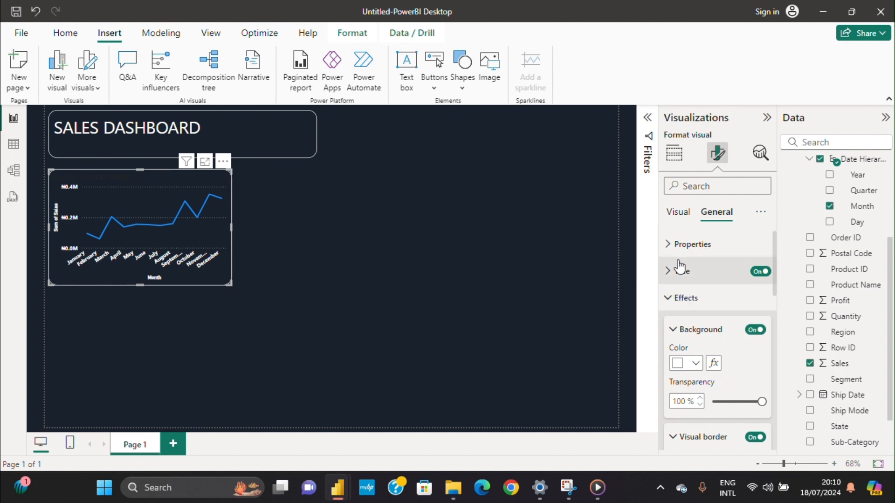
# Set the display units of the line chart's Y-axis values to Thousands.
pyautogui.click(677, 214)
pyautogui.click(669, 276)
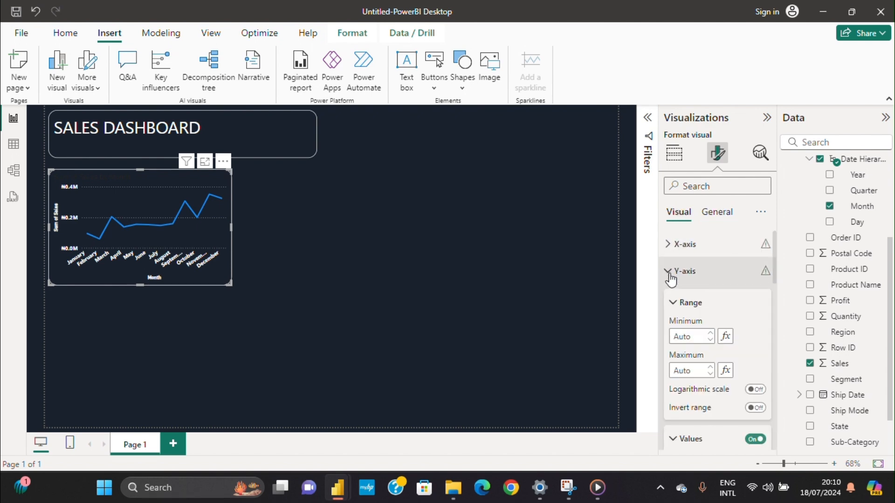
pyautogui.scroll(-4, 725, 396)
pyautogui.scroll(2, 713, 349)
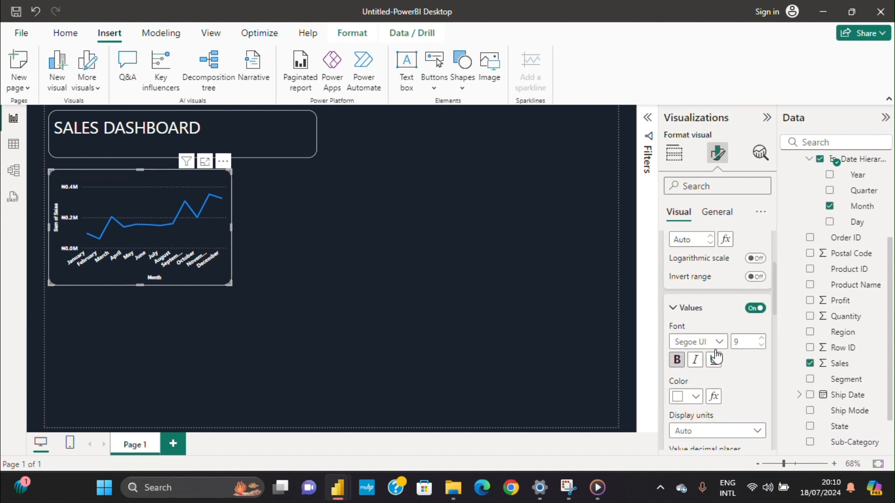
pyautogui.scroll(-3, 715, 357)
pyautogui.scroll(5, 726, 328)
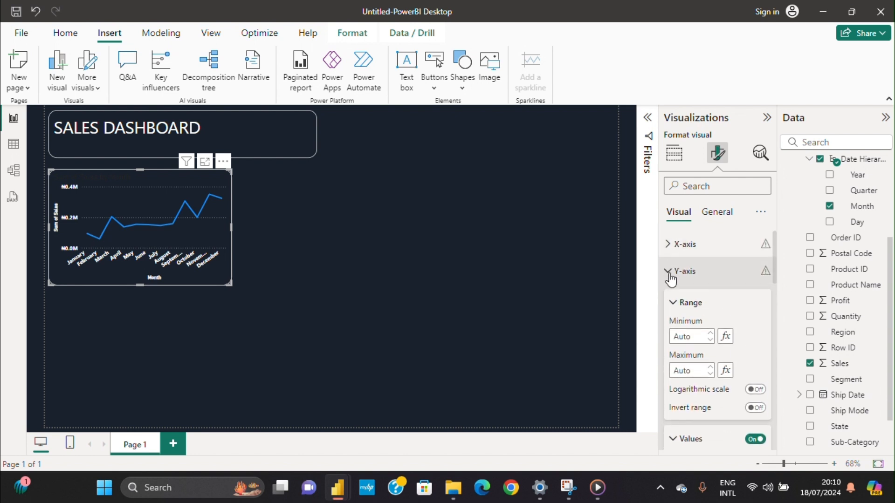
pyautogui.scroll(-3, 727, 363)
pyautogui.scroll(-3, 711, 361)
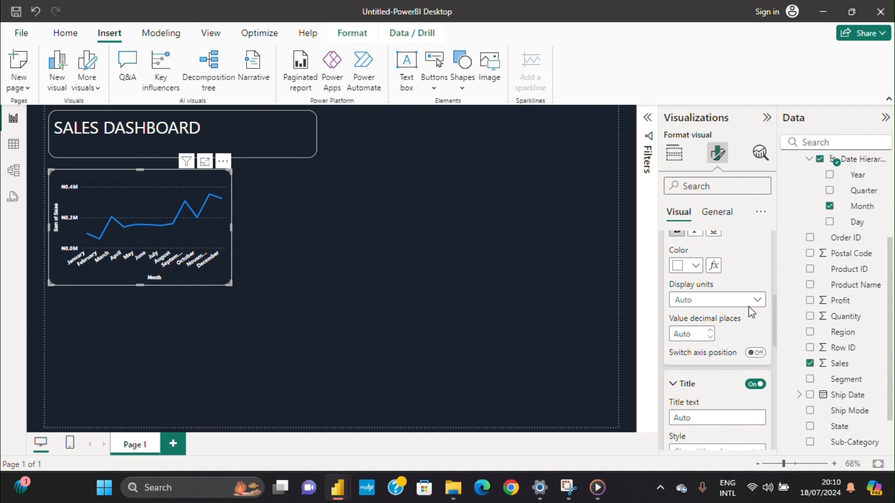
pyautogui.click(754, 300)
pyautogui.click(715, 346)
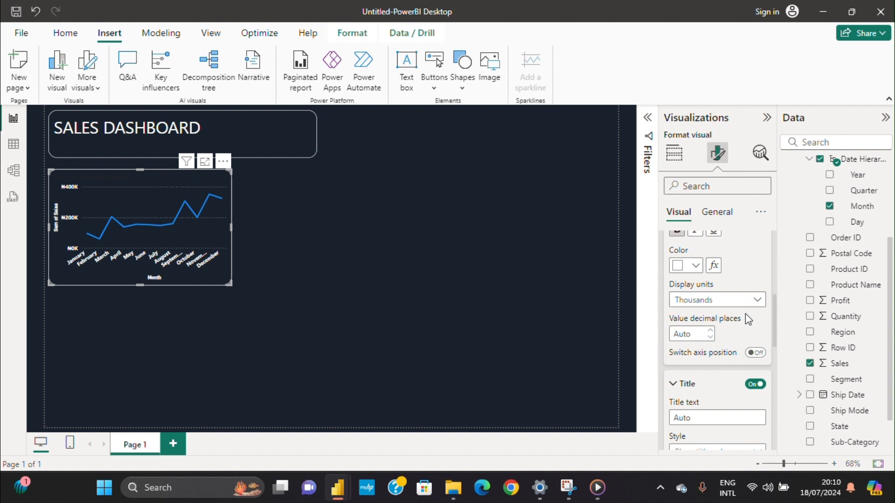
# Set the line chart's Y-axis values to 0 decimal places.
pyautogui.click(712, 332)
pyautogui.scroll(-5, 702, 289)
pyautogui.scroll(-5, 702, 303)
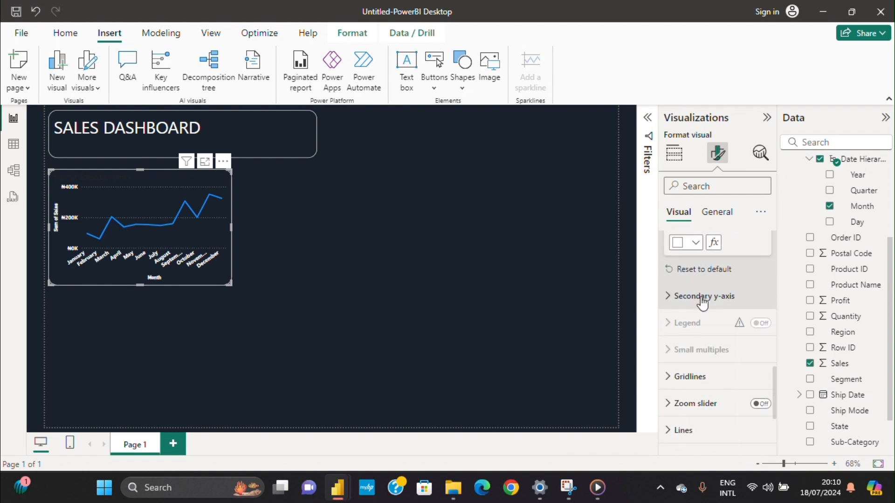
pyautogui.scroll(3, 671, 310)
pyautogui.scroll(5, 671, 307)
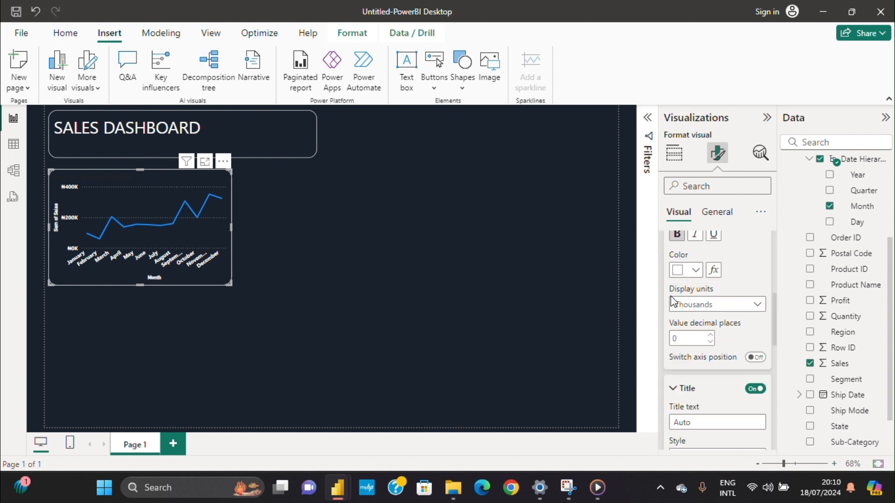
pyautogui.scroll(3, 674, 322)
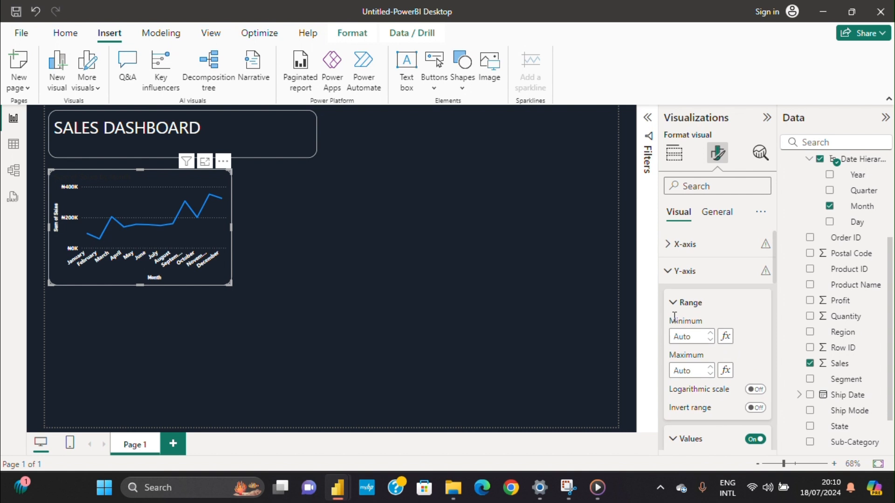
# Recolor the chart's sales line with the slate gray from the recently used colors.
pyautogui.click(671, 275)
pyautogui.scroll(-3, 672, 299)
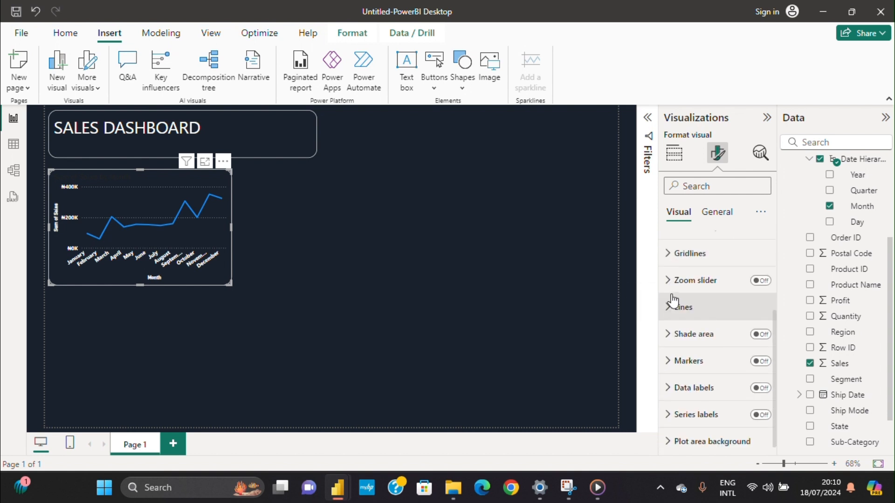
pyautogui.click(672, 304)
pyautogui.scroll(-5, 673, 336)
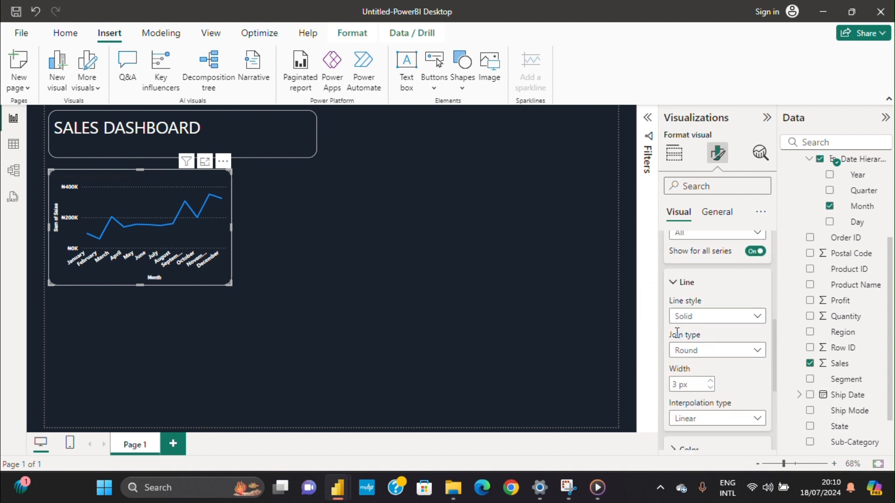
pyautogui.click(675, 326)
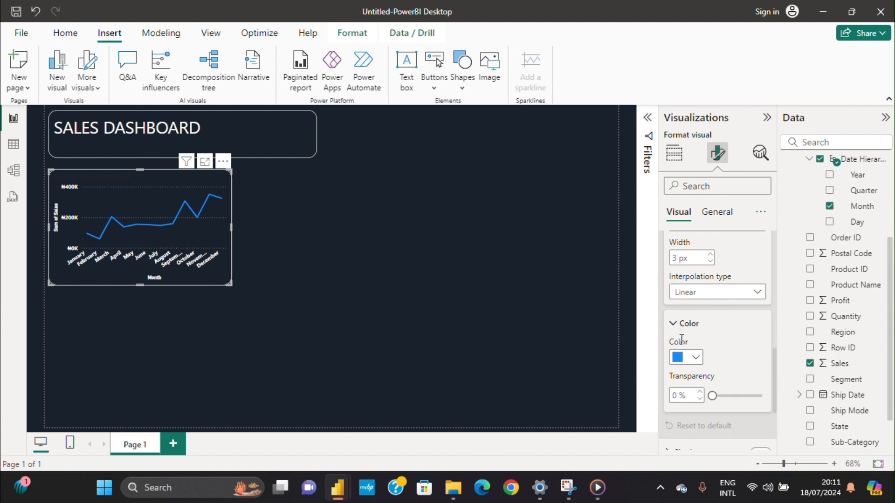
pyautogui.click(696, 358)
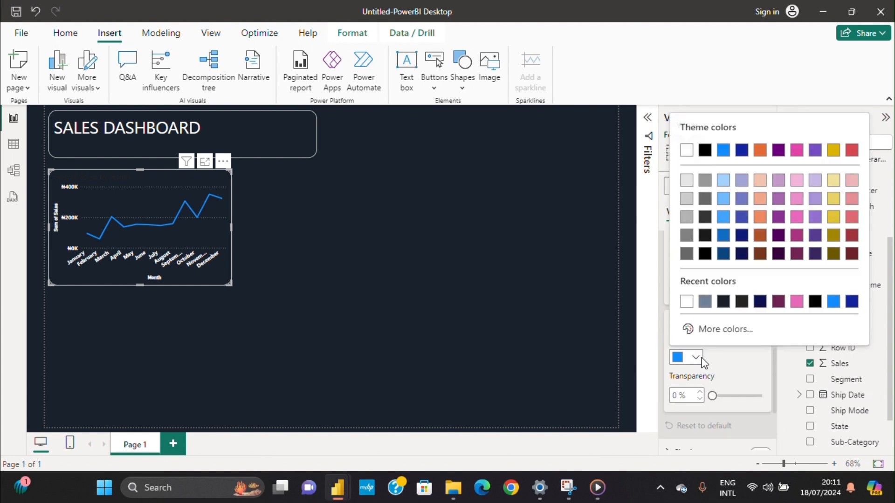
pyautogui.click(704, 302)
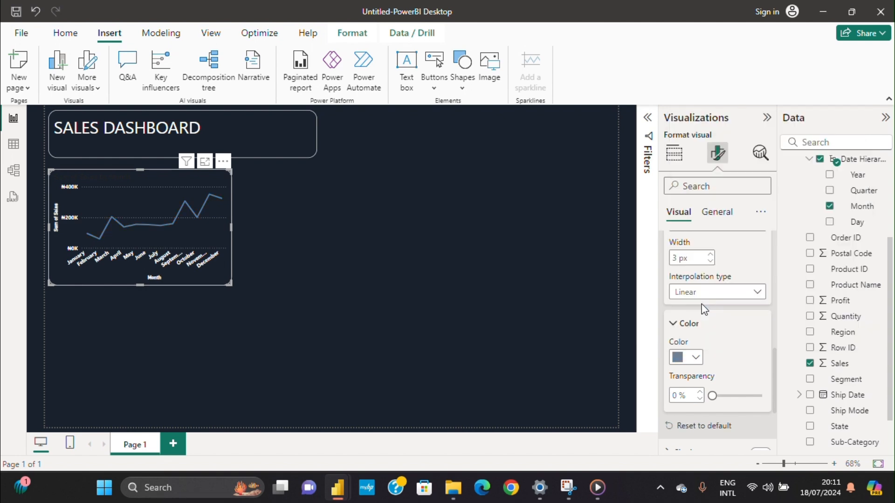
pyautogui.click(267, 228)
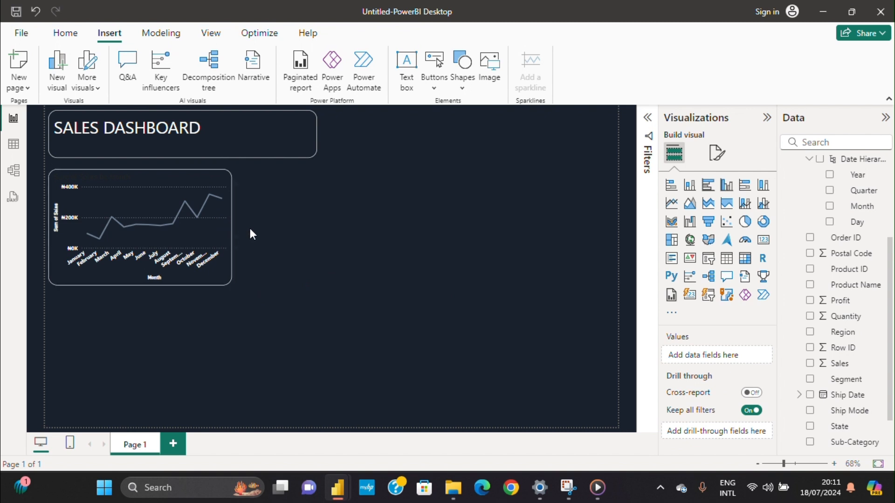
# Make the line chart's title white, centered and bold.
pyautogui.moveTo(227, 238)
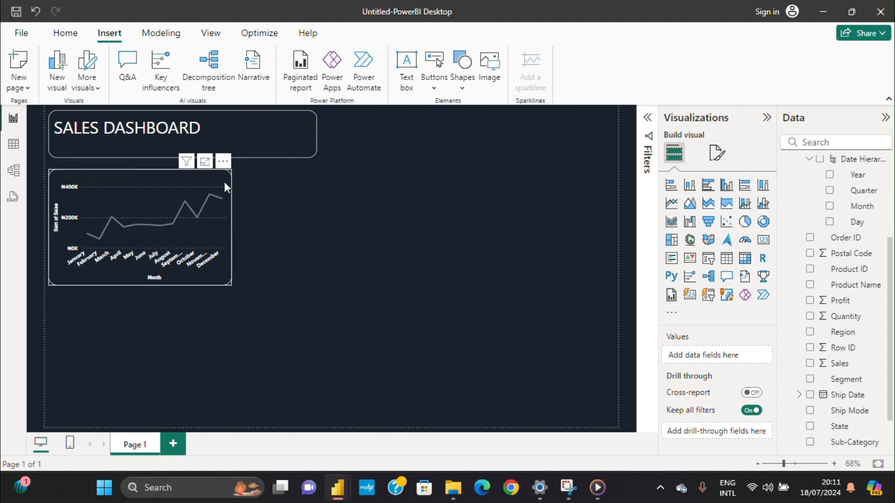
pyautogui.click(180, 173)
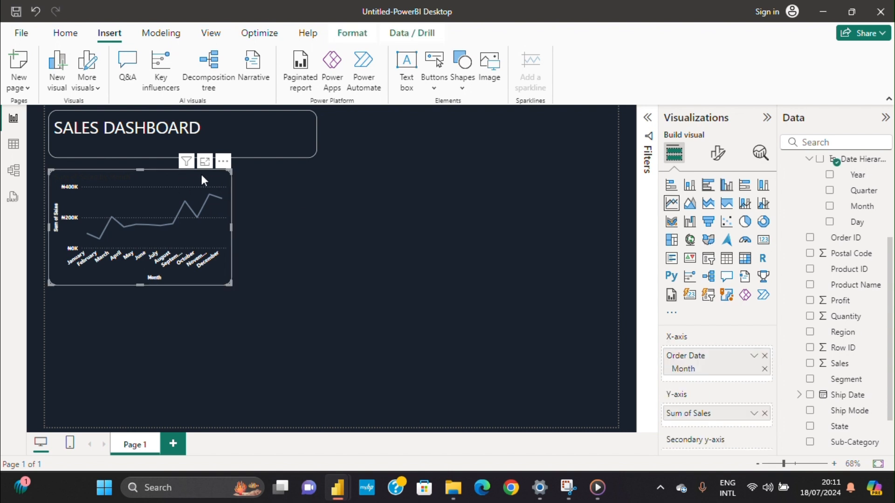
pyautogui.click(709, 161)
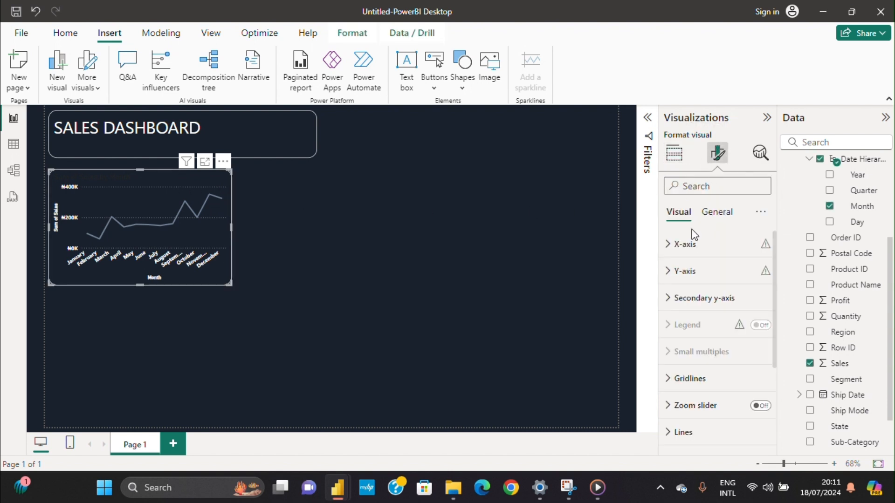
pyautogui.click(712, 215)
pyautogui.click(678, 271)
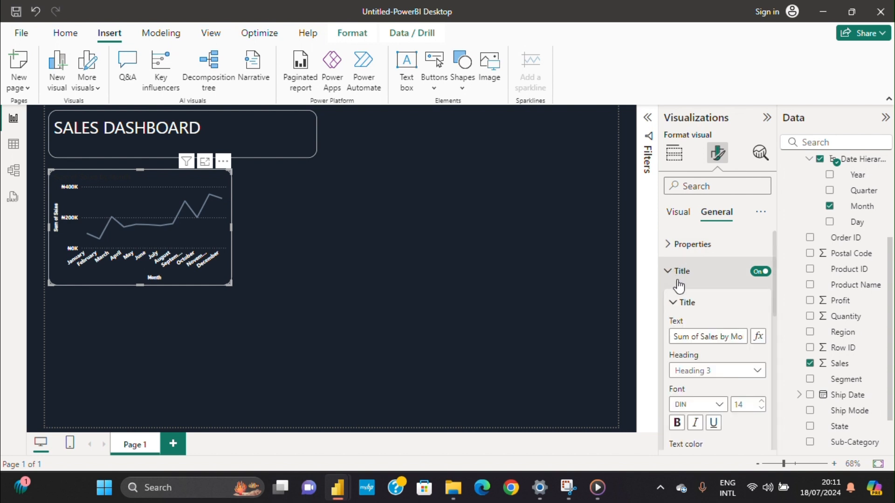
pyautogui.scroll(-5, 680, 303)
pyautogui.click(695, 329)
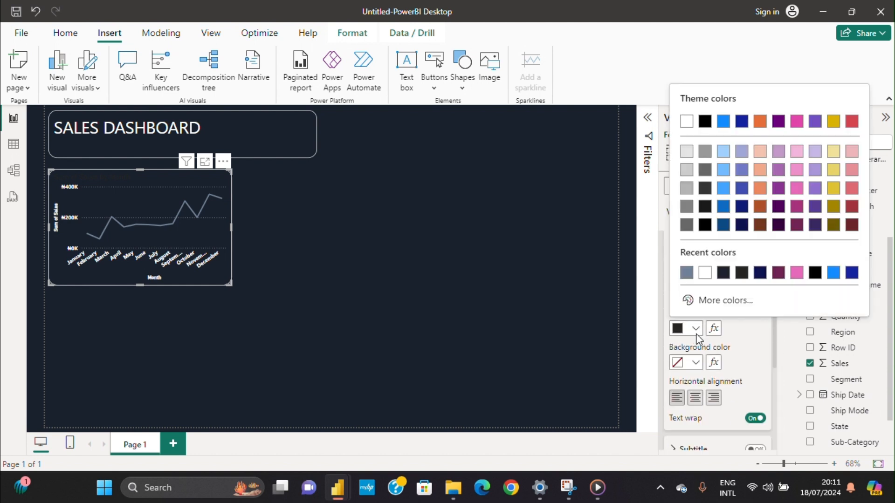
pyautogui.click(705, 272)
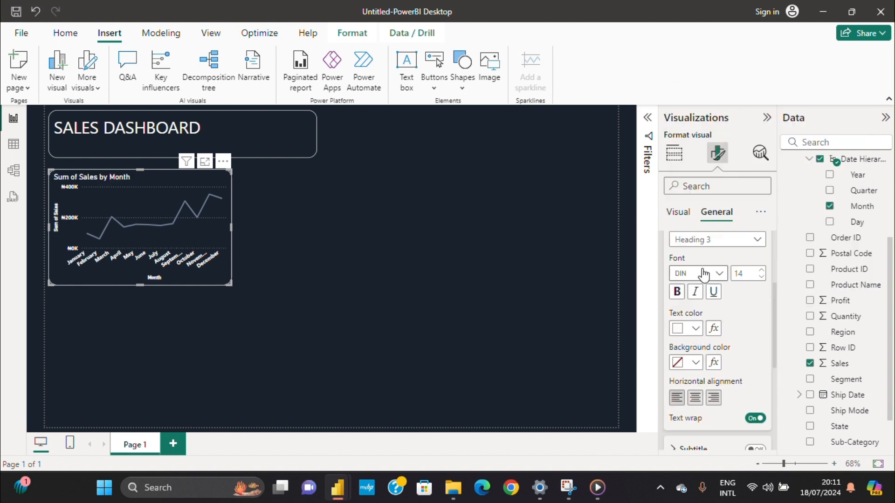
pyautogui.click(695, 399)
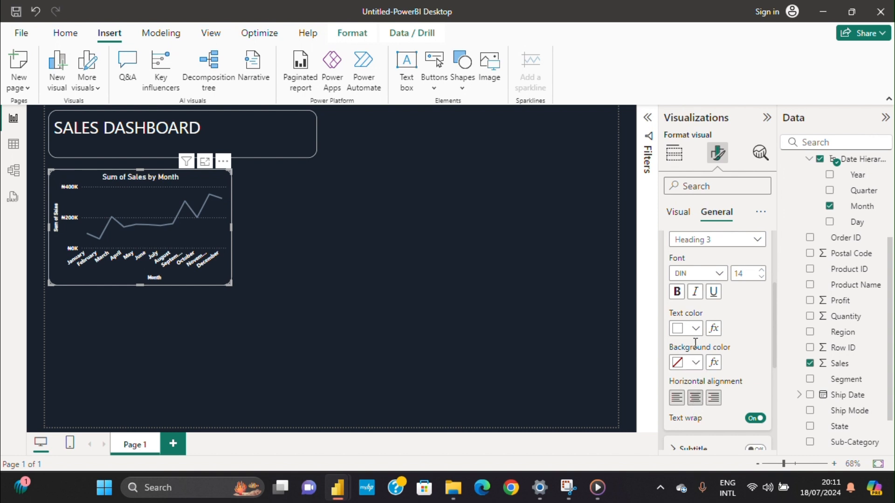
pyautogui.click(678, 292)
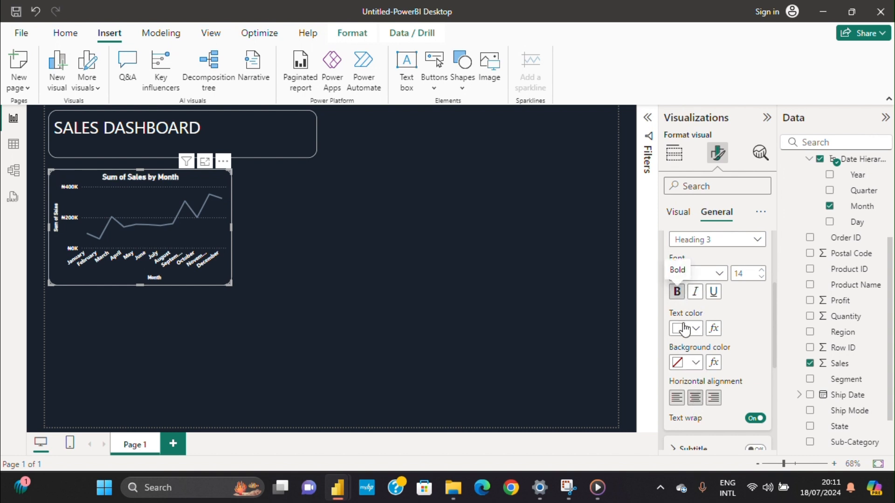
# Add a divider below the line chart's title and color it white.
pyautogui.scroll(-5, 676, 317)
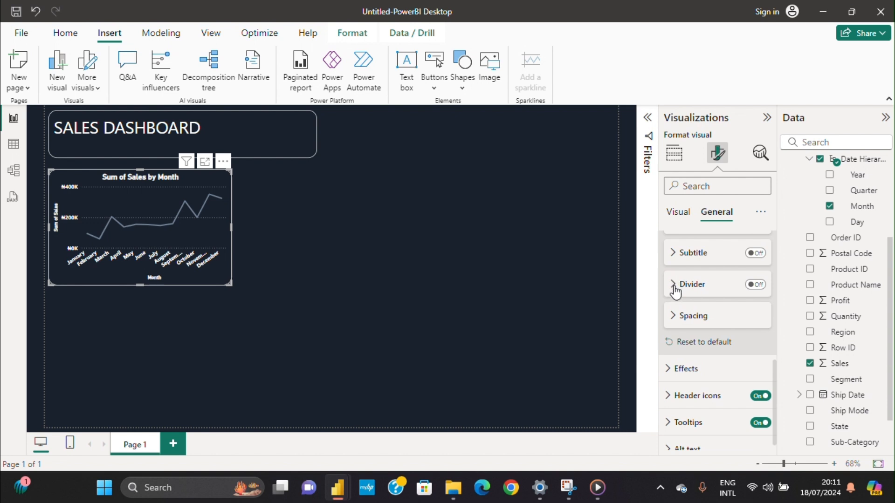
pyautogui.click(762, 289)
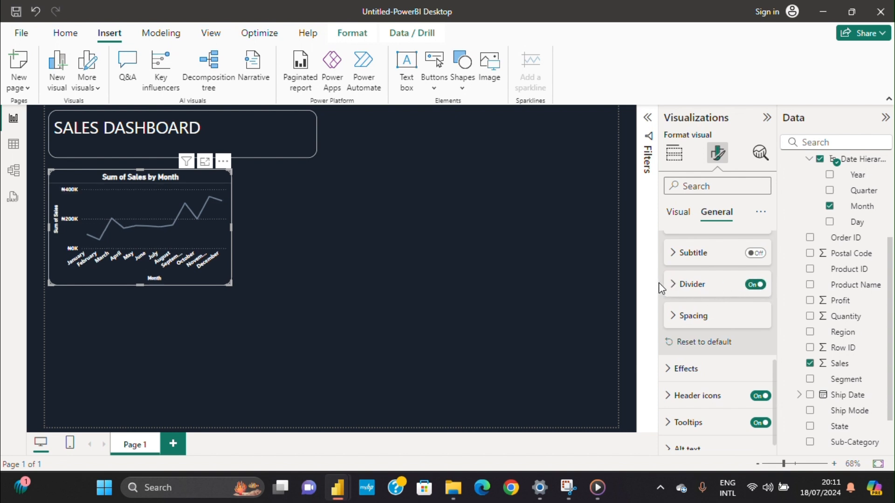
pyautogui.click(673, 293)
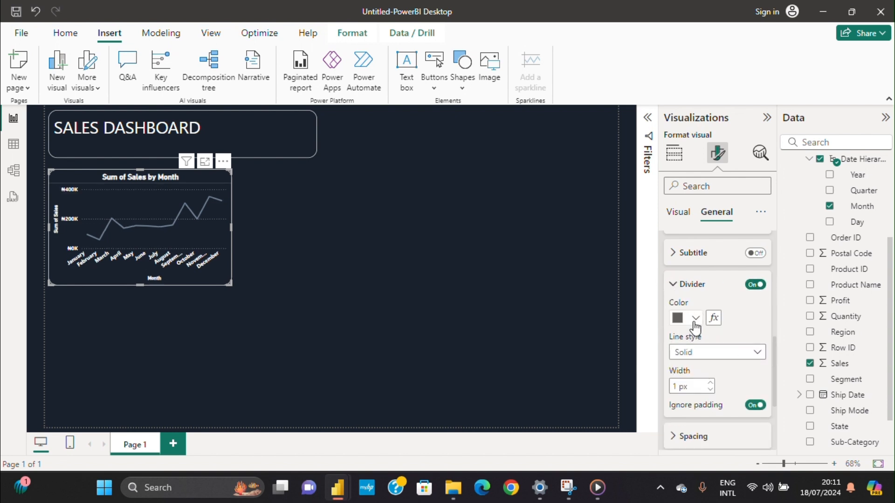
pyautogui.click(695, 320)
pyautogui.click(687, 263)
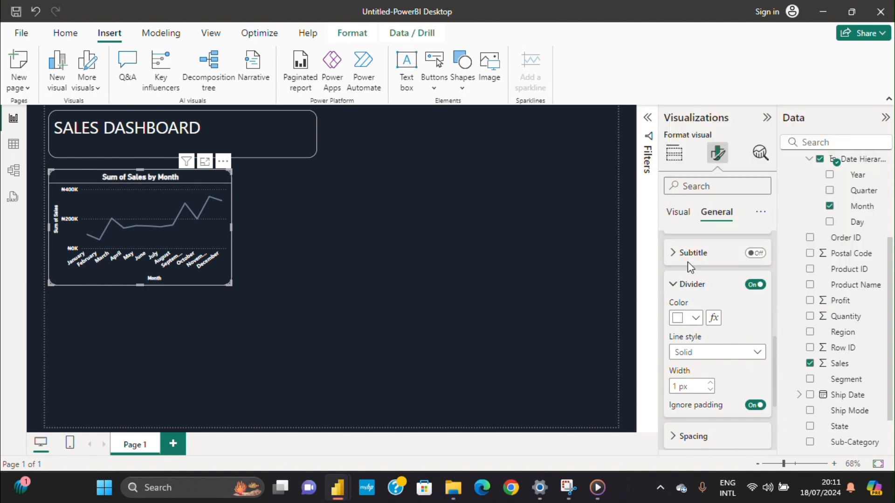
pyautogui.click(304, 279)
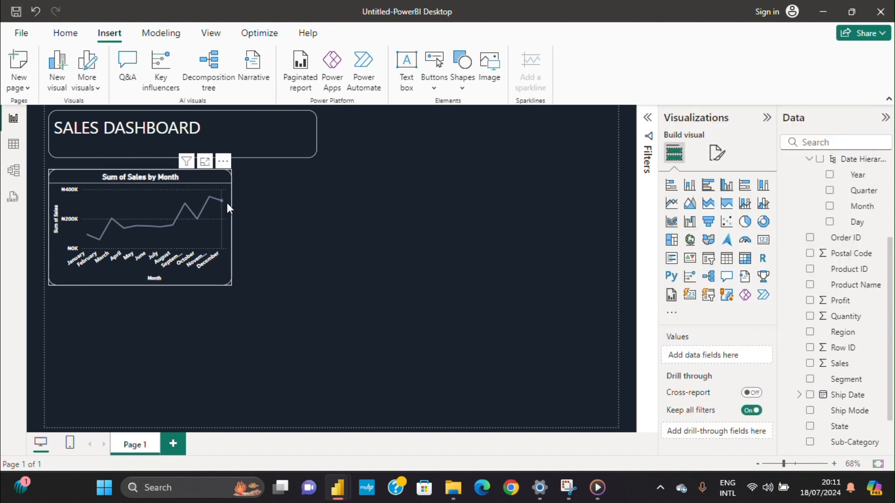
pyautogui.click(217, 174)
pyautogui.click(297, 218)
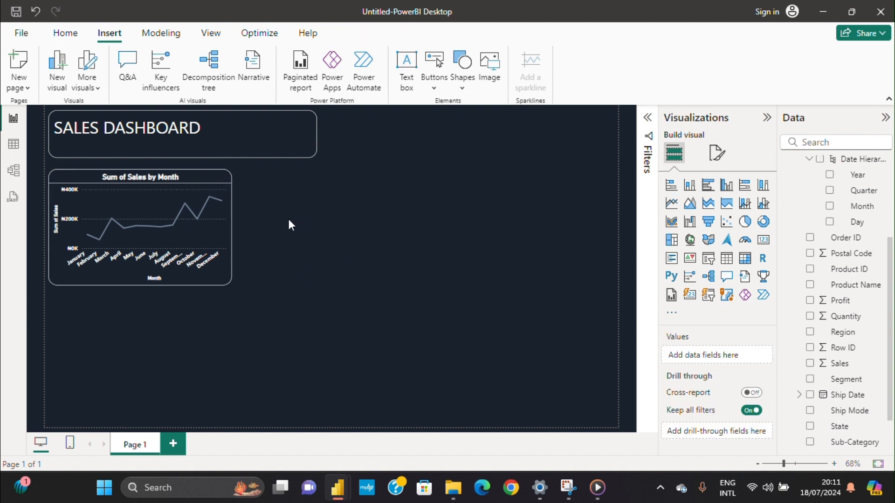
# Duplicate the line chart three times and undo the three copies.
pyautogui.click(206, 178)
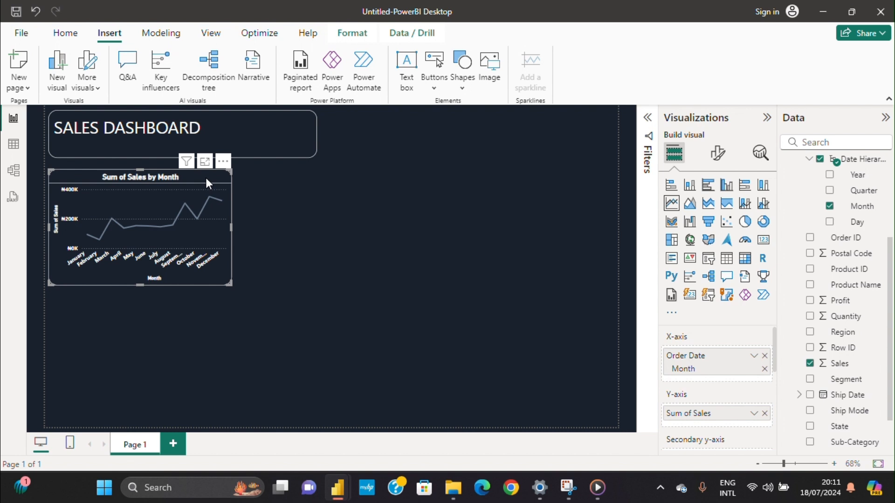
pyautogui.hotkey('ctrl', 'v')
pyautogui.hotkey('ctrl', 'v')
pyautogui.hotkey('ctrl', 'v')
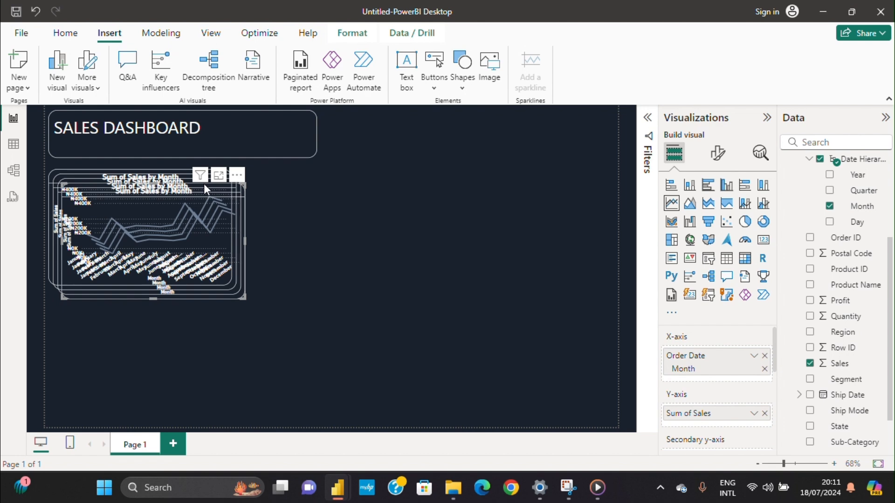
pyautogui.hotkey('ctrl', 'z')
pyautogui.hotkey('ctrl', 'z')
pyautogui.hotkey('ctrl', 'z')
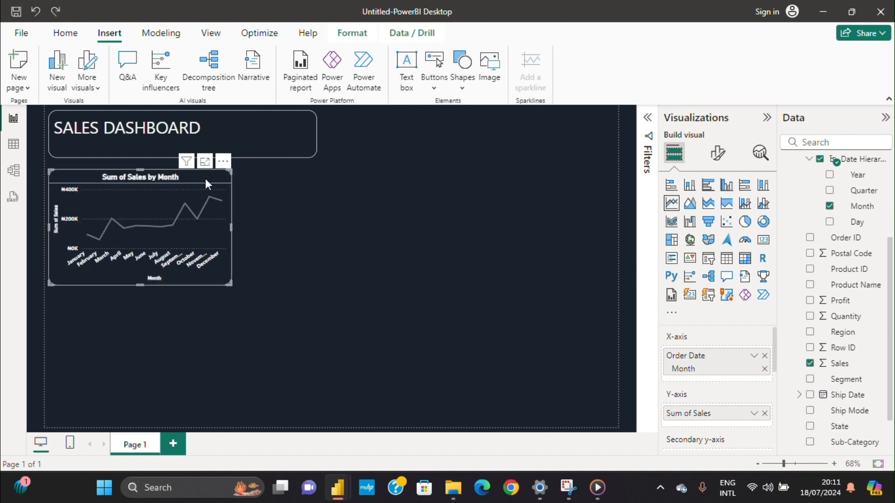
# Paste one copy of the line chart and place it directly below the original.
pyautogui.hotkey('ctrl', 'v')
pyautogui.moveTo(208, 176); pyautogui.dragTo(200, 321)
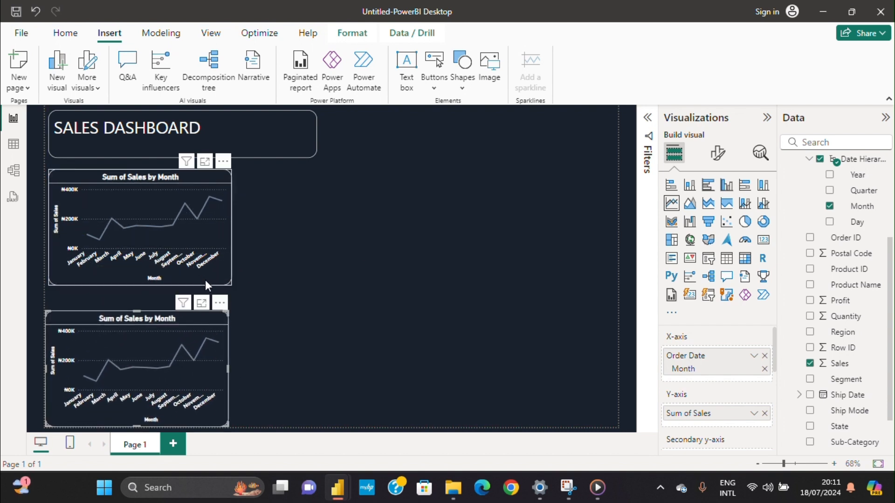
# Extend the original line chart's bottom edge to make the chart slightly taller.
pyautogui.click(201, 279)
pyautogui.moveTo(142, 286); pyautogui.dragTo(142, 294)
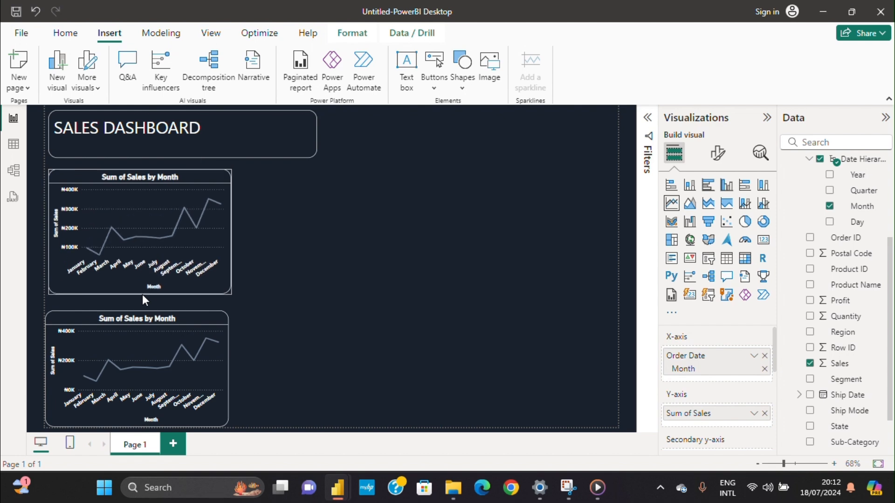
# Delete the duplicate line chart below the original.
pyautogui.click(198, 315)
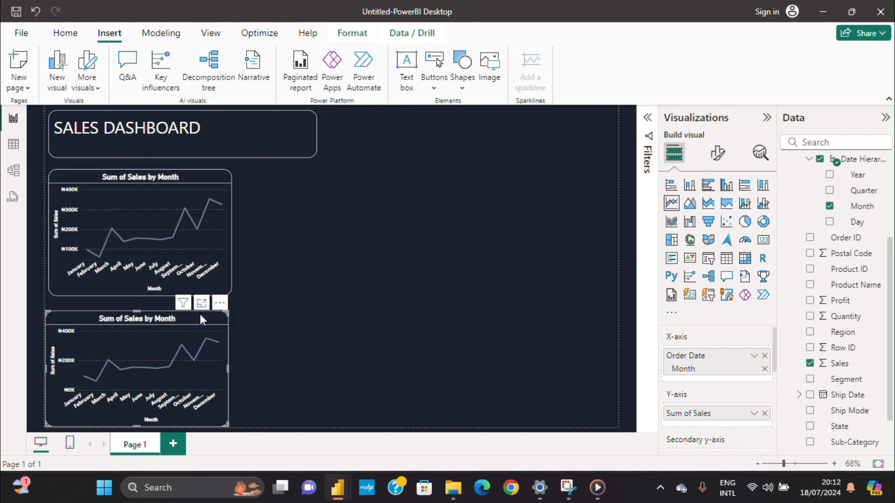
pyautogui.press('Delete')
pyautogui.click(228, 182)
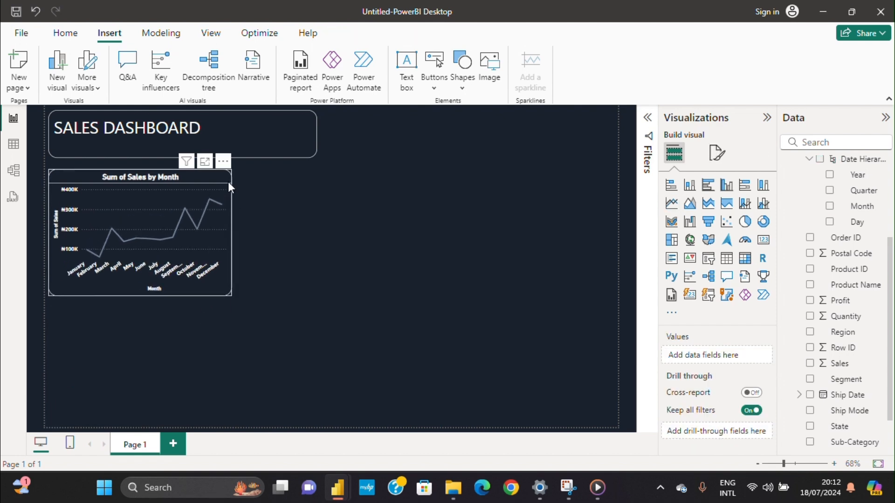
# Nudge the original line chart up so it sits closer to the SALES DASHBOARD title box.
pyautogui.press('Up')
pyautogui.press('Up')
pyautogui.press('Up')
pyautogui.press('Up')
pyautogui.press('Up')
pyautogui.press('Up')
pyautogui.press('Up')
pyautogui.press('Up')
pyautogui.press('Up')
pyautogui.press('Up')
pyautogui.press('Up')
pyautogui.press('Up')
pyautogui.press('Up')
pyautogui.press('Up')
pyautogui.press('Up')
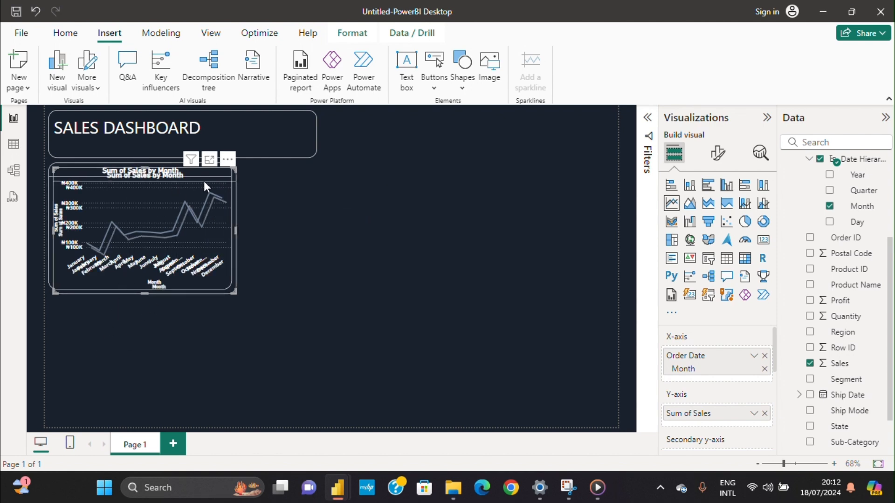
# Place the pasted line chart copy directly below the original and extend the original chart's bottom edge slightly towards it.
pyautogui.moveTo(208, 175); pyautogui.dragTo(182, 347)
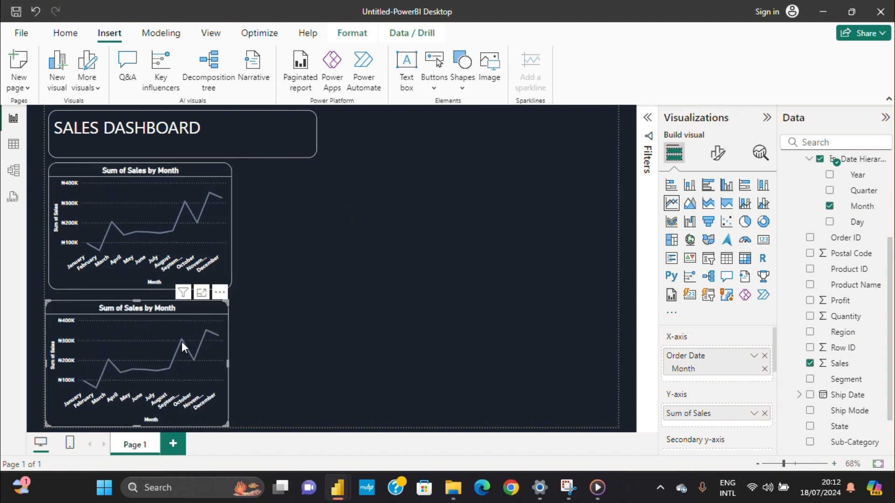
pyautogui.click(134, 287)
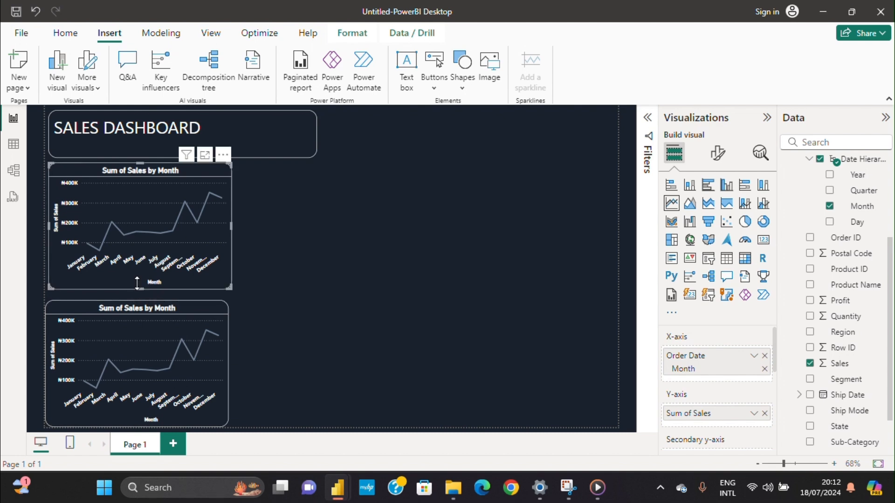
pyautogui.moveTo(138, 286); pyautogui.dragTo(137, 292)
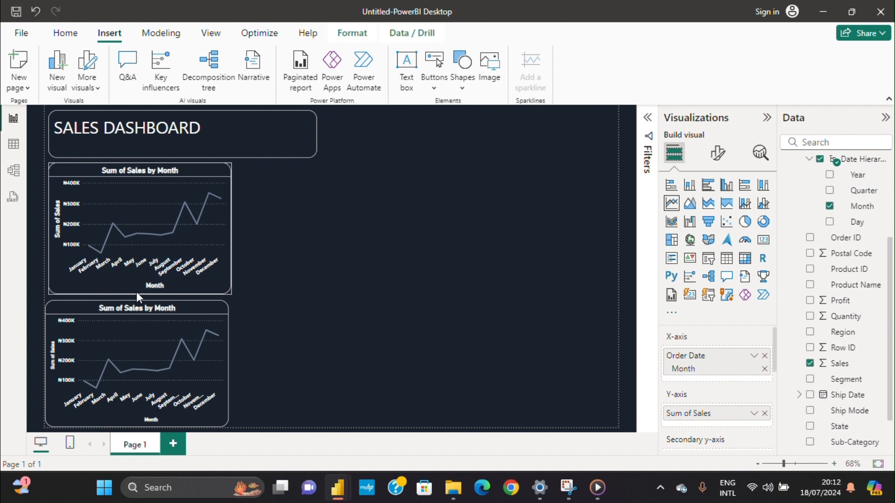
pyautogui.click(280, 312)
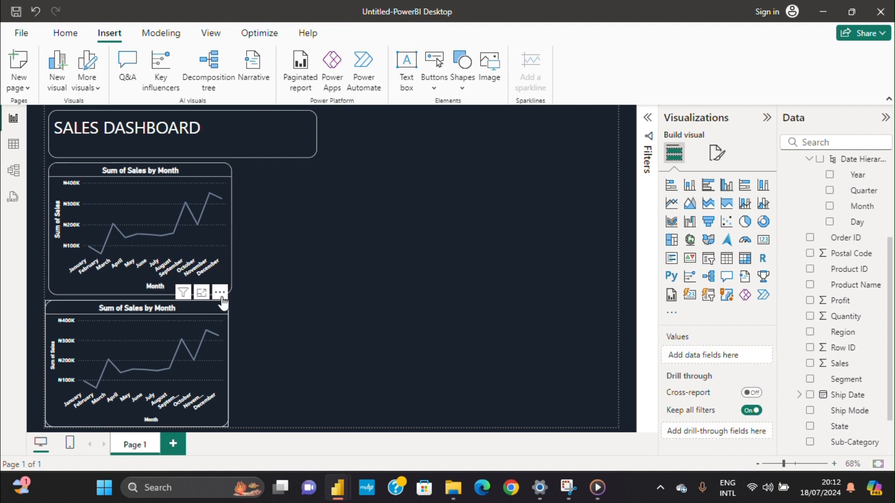
pyautogui.click(222, 306)
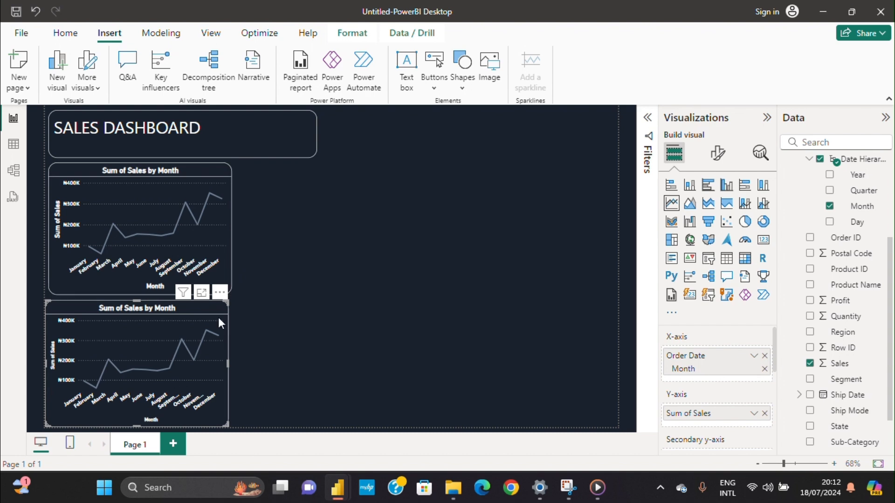
pyautogui.click(234, 281)
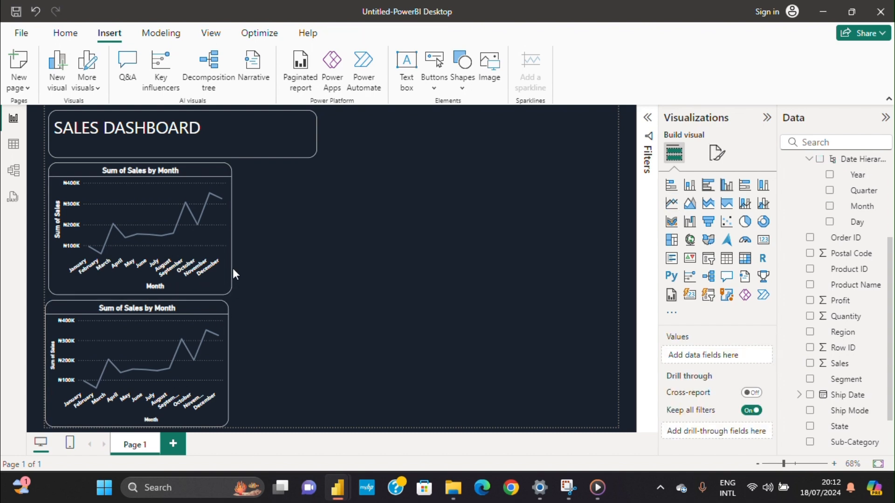
# Make two copies of the taller line chart and place them side by side next to it, forming a row of three.
pyautogui.click(231, 275)
pyautogui.moveTo(230, 269); pyautogui.dragTo(407, 288)
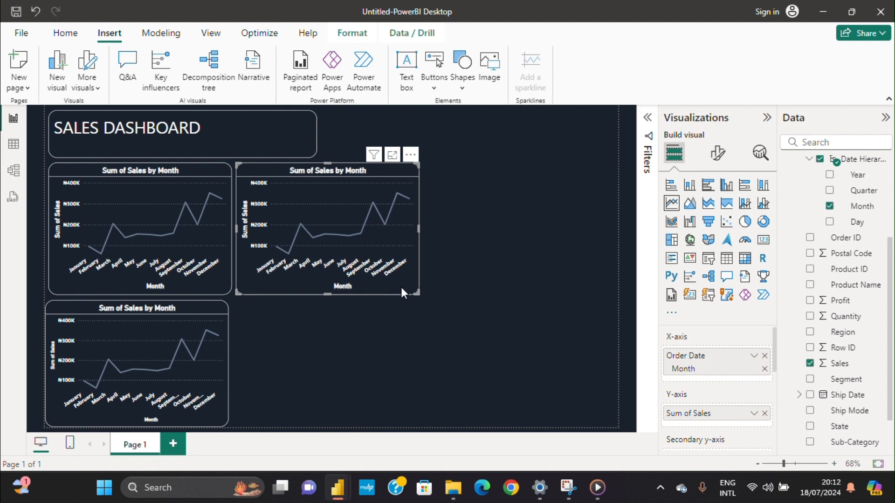
pyautogui.hotkey('ctrl', 'v')
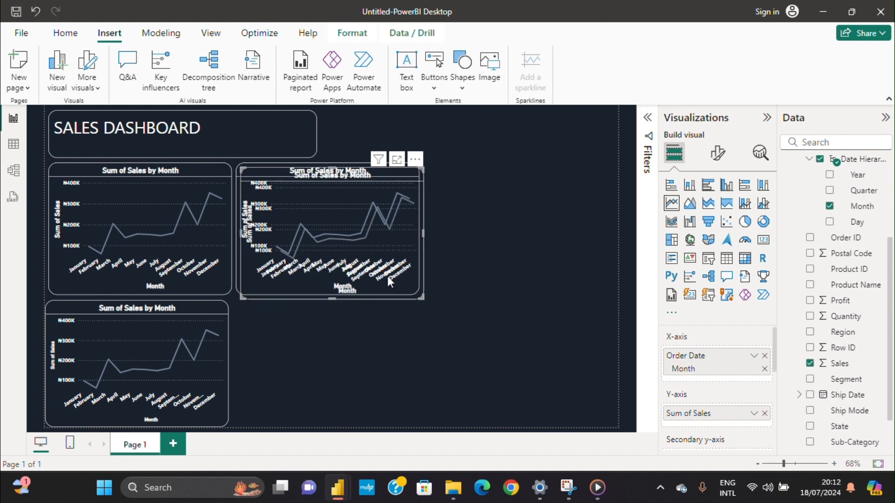
pyautogui.moveTo(396, 272); pyautogui.dragTo(580, 269)
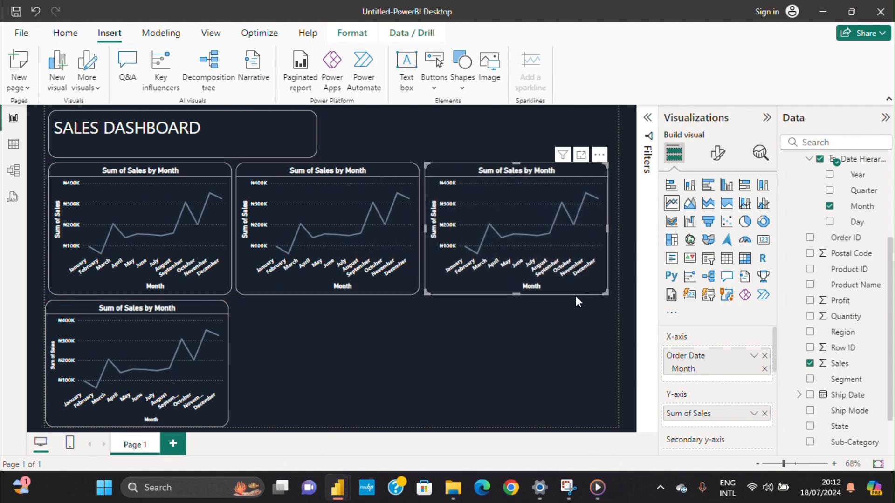
# Widen the third chart in the upper row to the page edge and nudge it slightly towards the middle chart.
pyautogui.moveTo(608, 226); pyautogui.dragTo(614, 229)
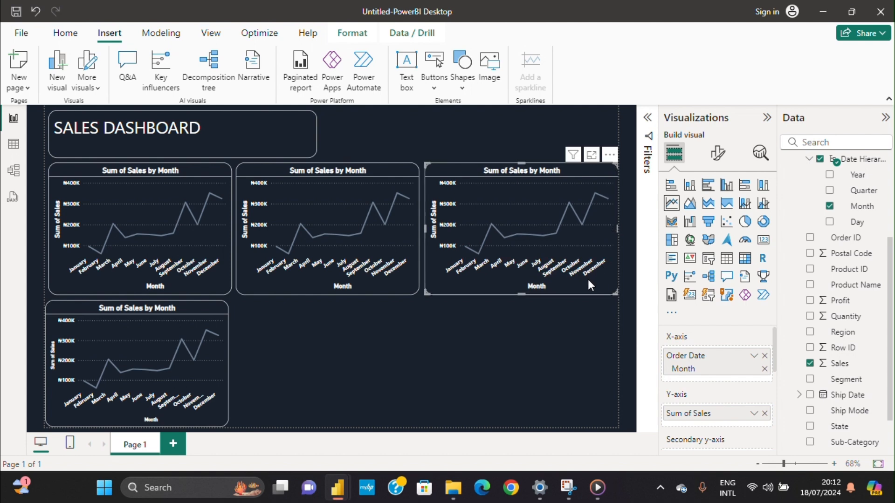
pyautogui.press('Left')
pyautogui.press('Left')
pyautogui.press('Left')
pyautogui.press('Left')
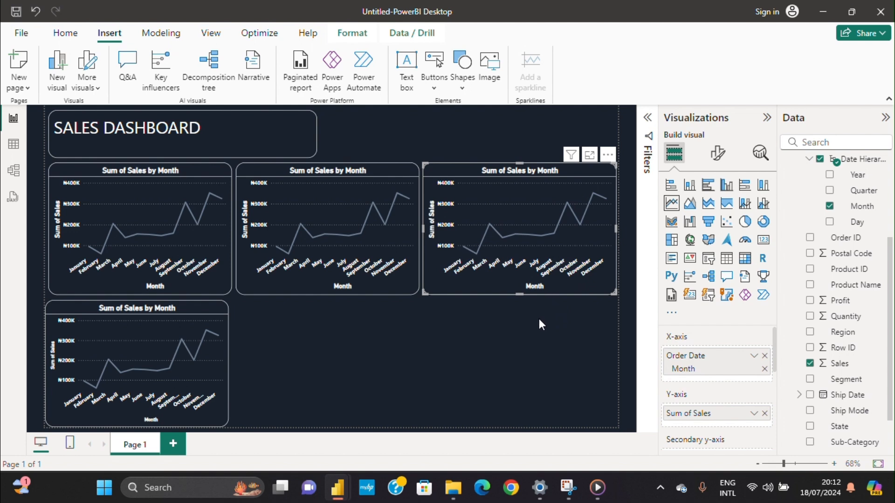
pyautogui.click(539, 318)
# Copy the upper row's middle chart, place the copy below it, and lower its top edge to align with the neighbouring lower chart.
pyautogui.click(376, 296)
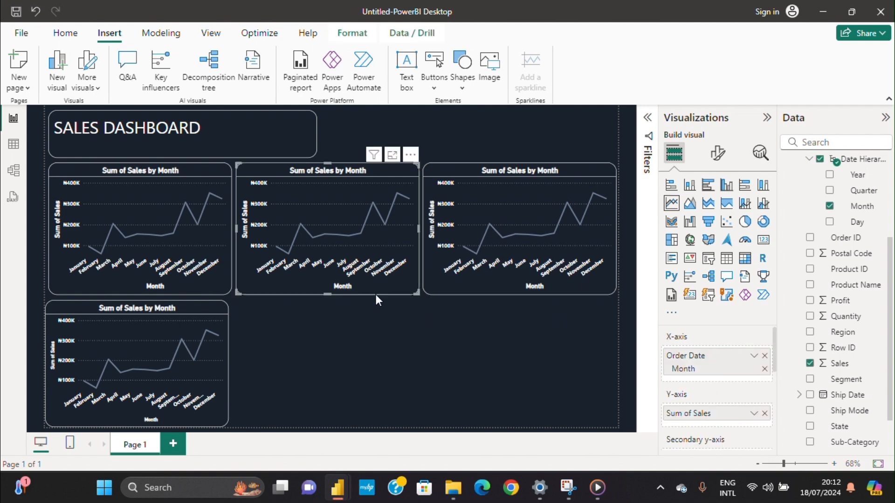
pyautogui.hotkey('ctrl', 'c')
pyautogui.hotkey('ctrl', 'v')
pyautogui.moveTo(375, 294); pyautogui.dragTo(372, 429)
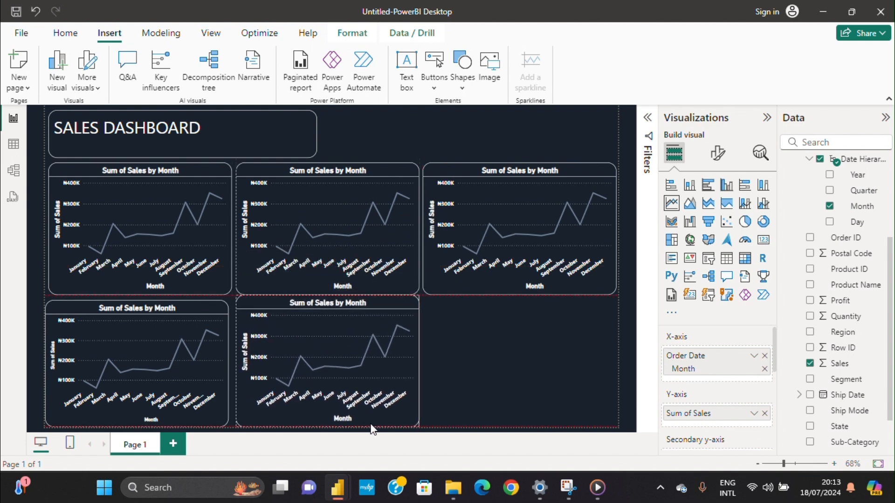
pyautogui.moveTo(371, 434); pyautogui.dragTo(370, 438)
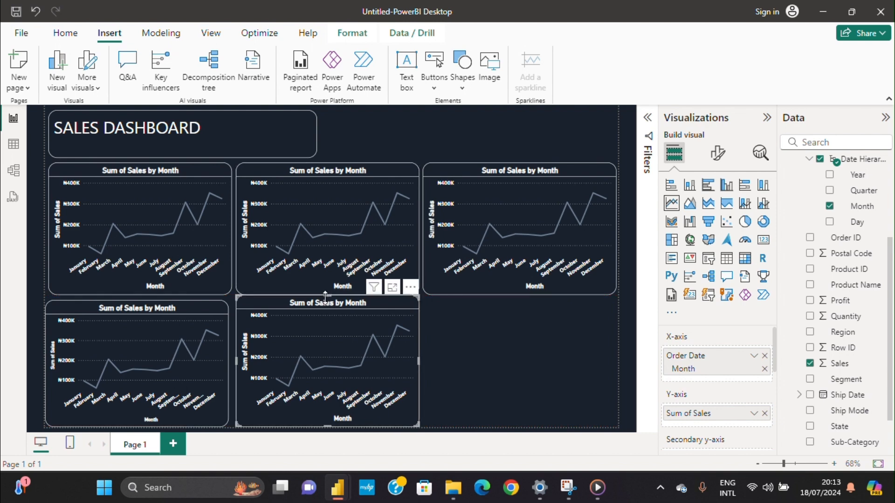
pyautogui.moveTo(325, 297); pyautogui.dragTo(324, 302)
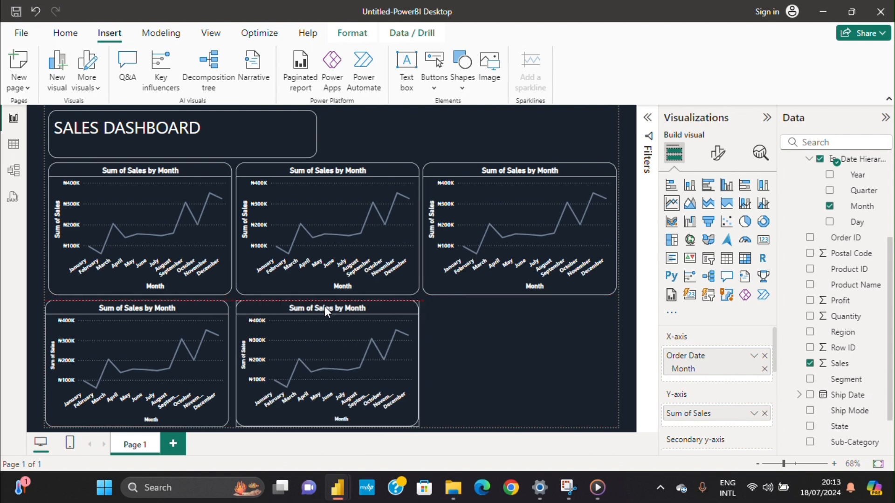
# Paste a copy of the upper row's third chart below it and lower its top edge to align with the lower row.
pyautogui.click(441, 286)
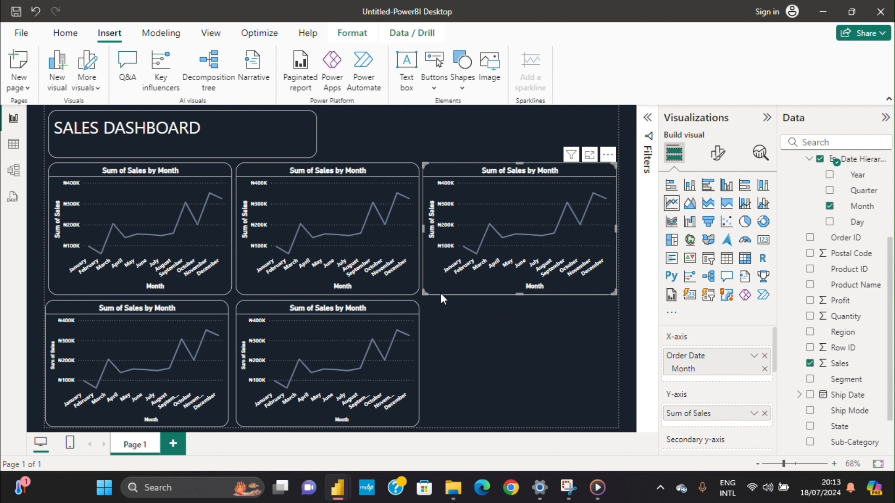
pyautogui.hotkey('ctrl', 'v')
pyautogui.moveTo(440, 298); pyautogui.dragTo(437, 428)
pyautogui.moveTo(520, 296); pyautogui.dragTo(520, 307)
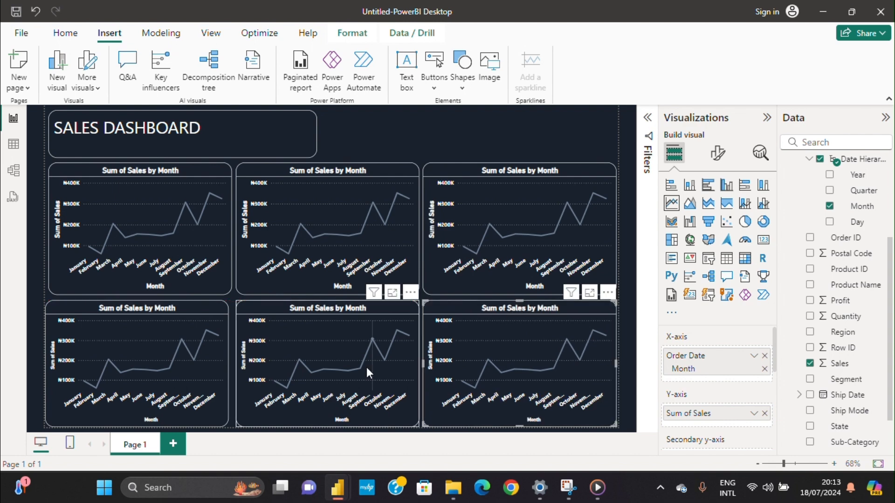
pyautogui.click(511, 138)
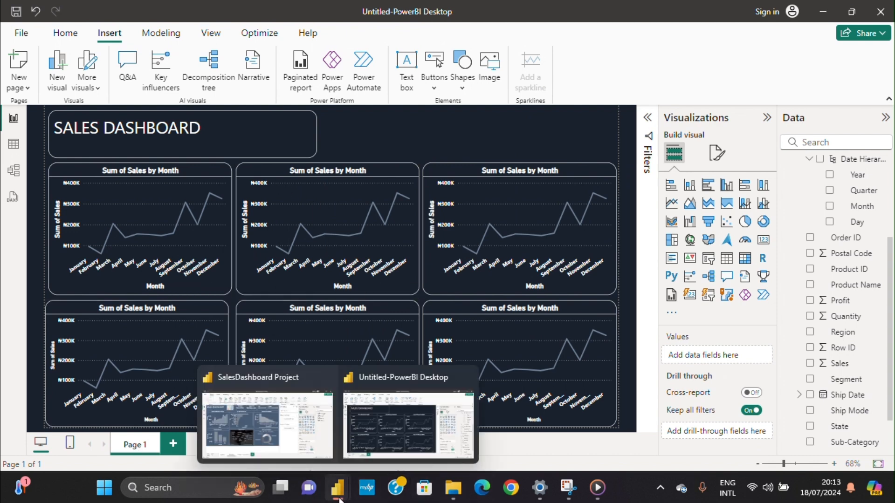
# Examine the chart types on the SalesDashboard Project report's Overview page, and return to the untitled report with the upper middle chart selected.
pyautogui.click(289, 427)
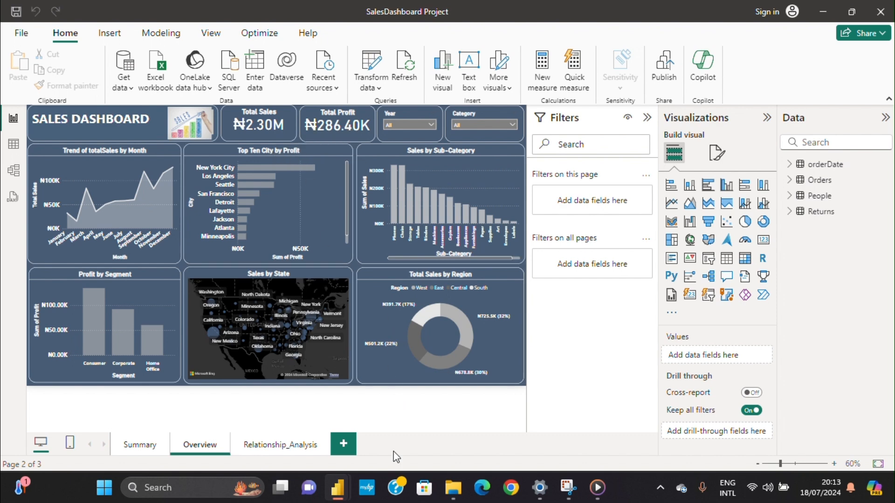
pyautogui.moveTo(337, 488)
pyautogui.click(390, 399)
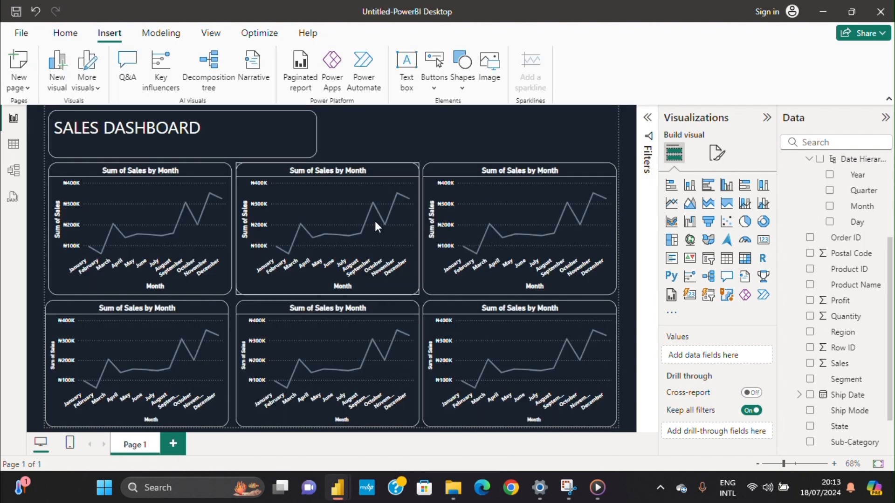
pyautogui.click(382, 171)
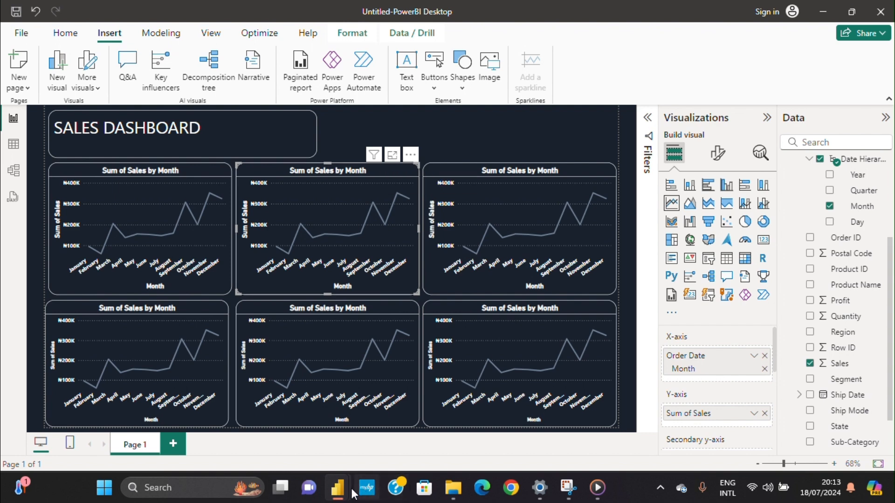
pyautogui.moveTo(337, 488)
pyautogui.click(267, 417)
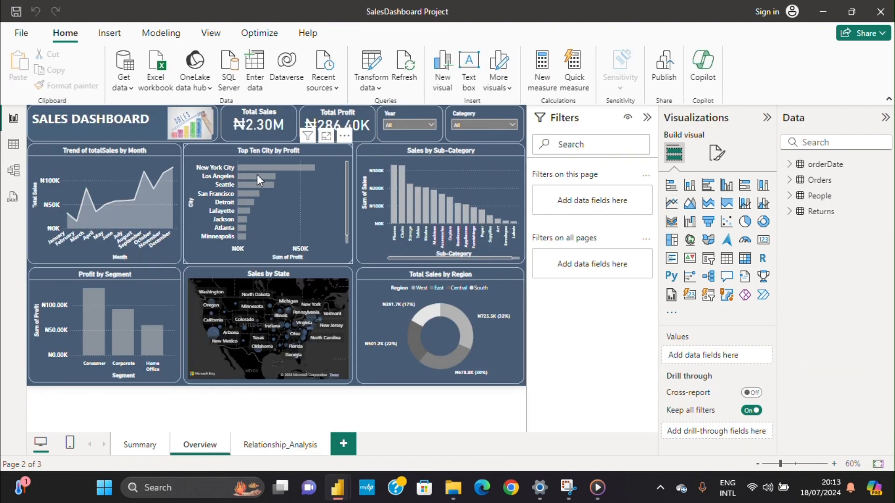
pyautogui.moveTo(338, 488)
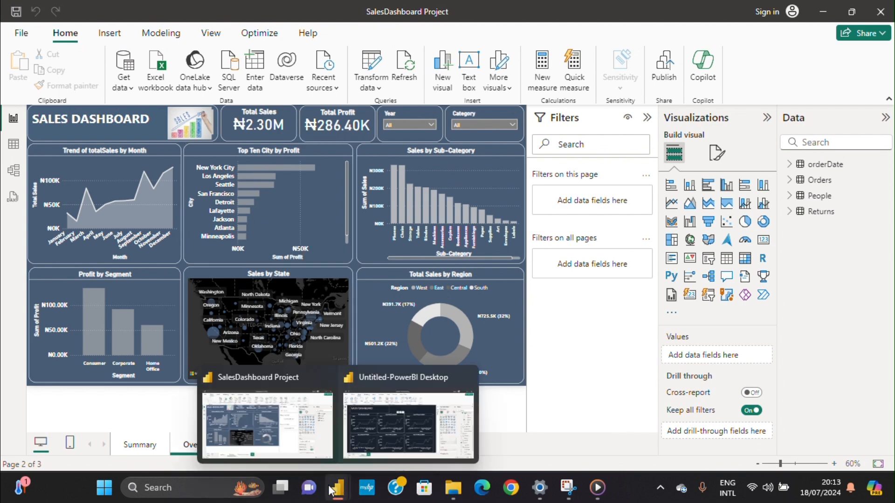
pyautogui.click(354, 418)
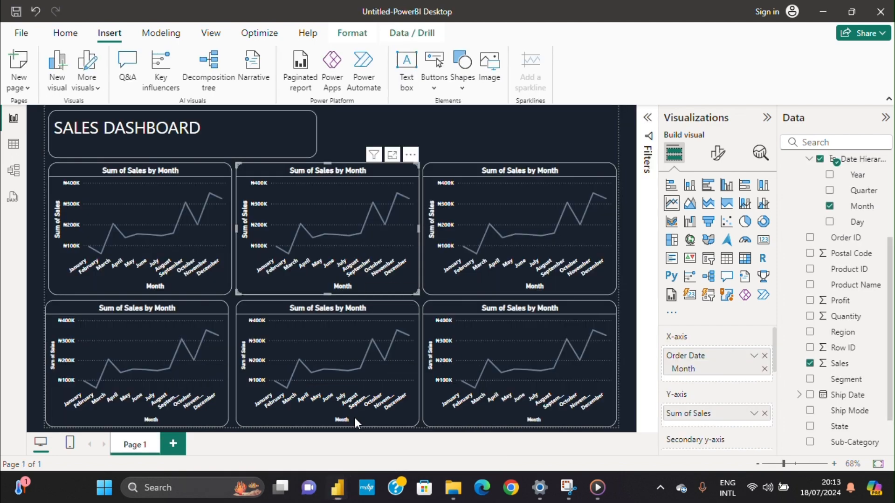
# Convert the upper middle line chart to a clustered bar chart and remove its Order Date and Sales fields.
pyautogui.click(708, 186)
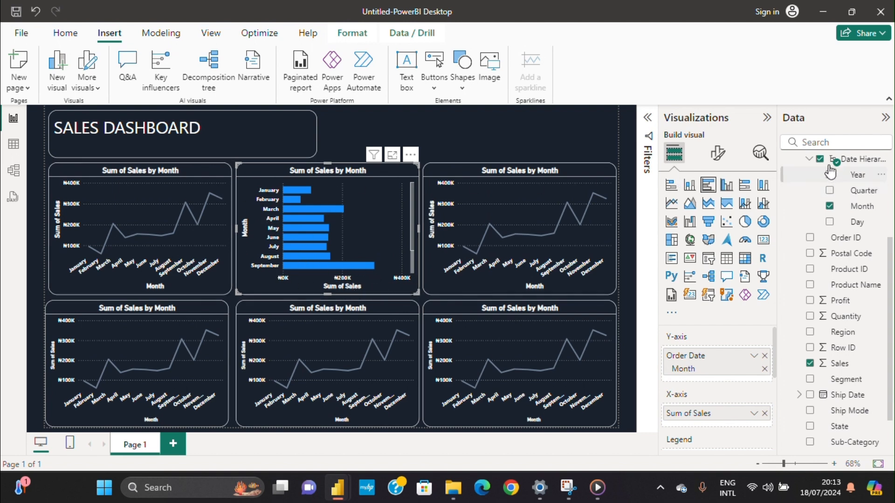
pyautogui.scroll(3, 824, 186)
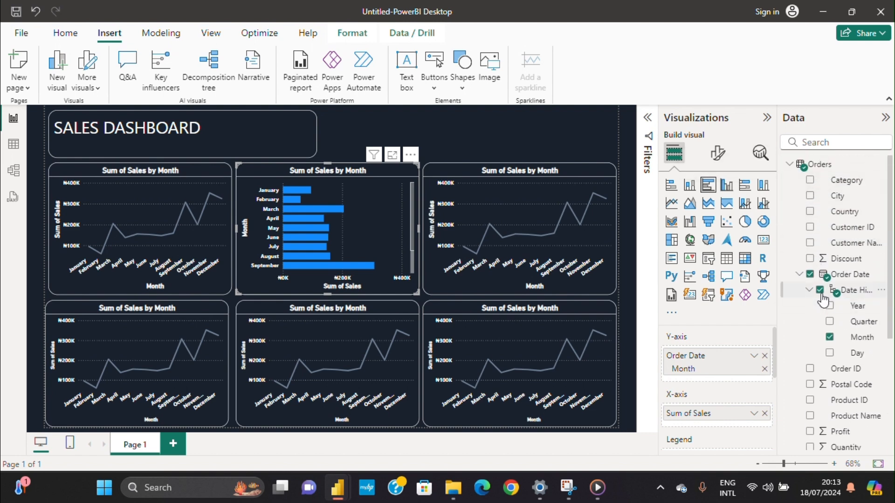
pyautogui.click(810, 275)
pyautogui.scroll(-5, 809, 191)
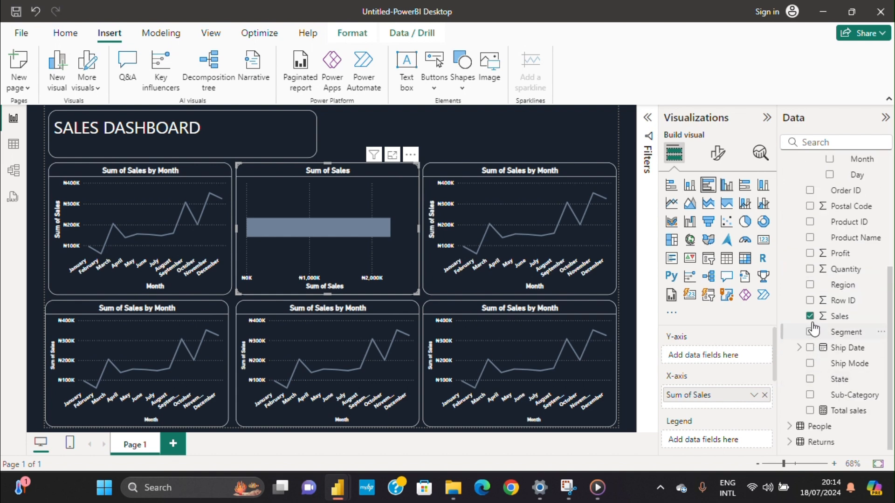
pyautogui.click(810, 316)
pyautogui.scroll(5, 811, 326)
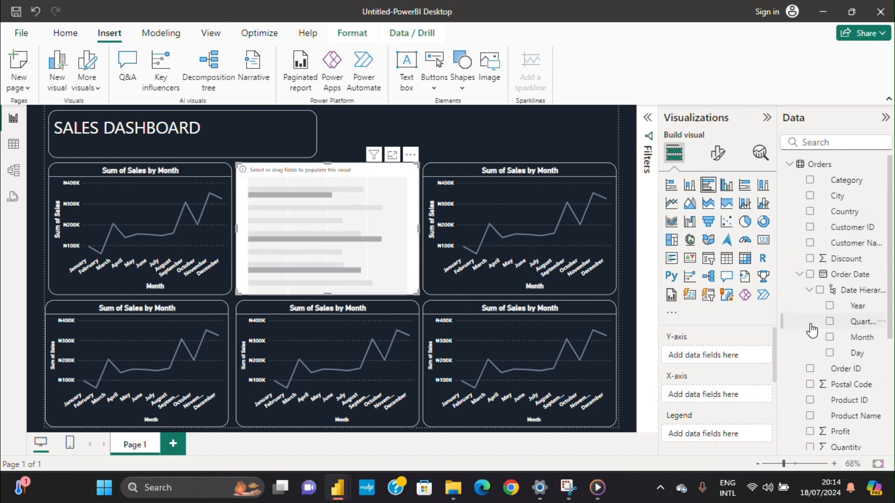
# Add City to the empty bar chart's Y-axis and Profit to its X-axis.
pyautogui.moveTo(342, 492)
pyautogui.click(268, 410)
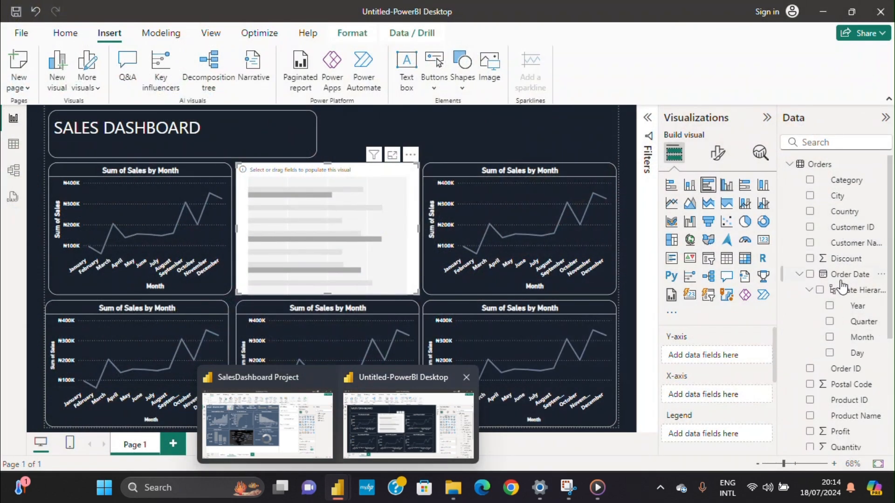
pyautogui.click(811, 196)
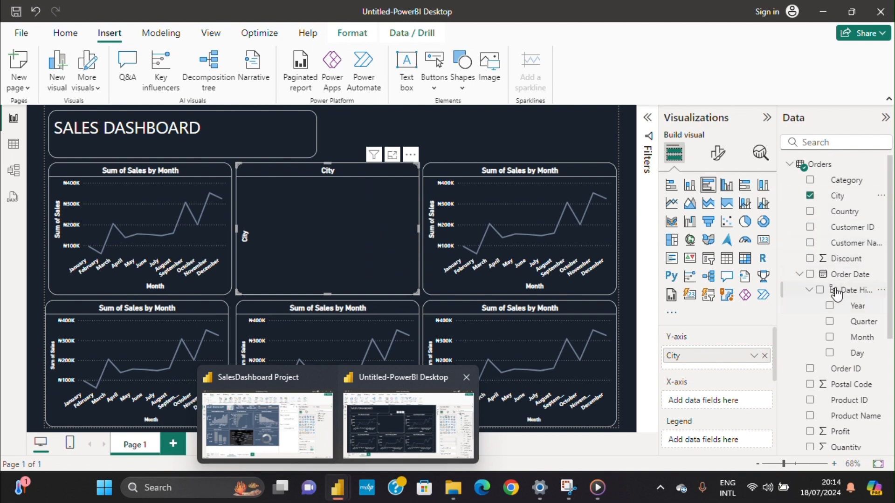
pyautogui.scroll(-2, 817, 242)
pyautogui.scroll(-3, 816, 243)
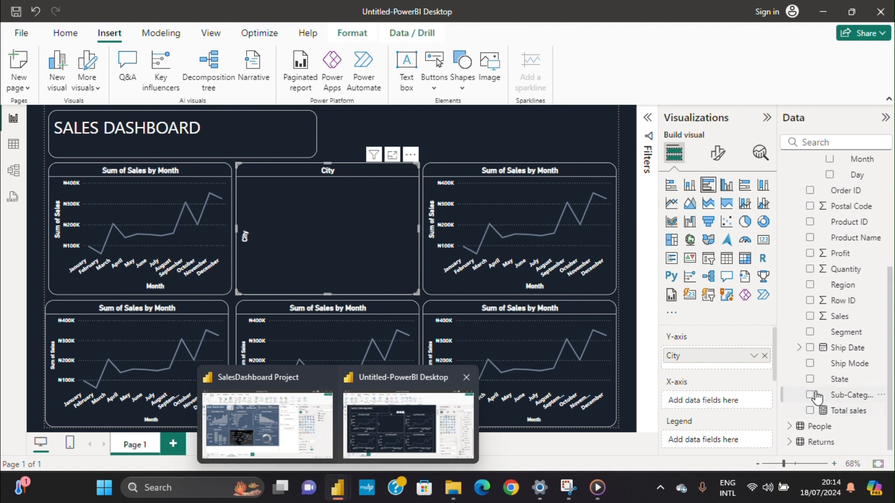
pyautogui.moveTo(821, 265); pyautogui.dragTo(709, 395)
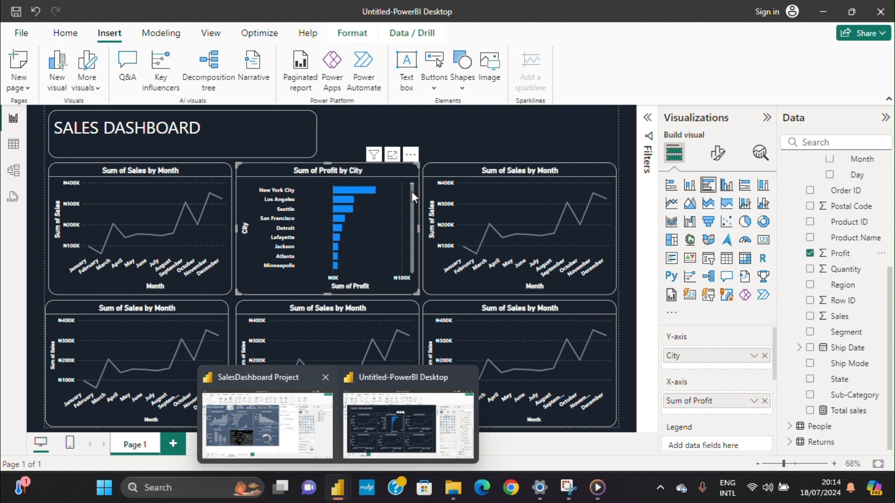
pyautogui.scroll(-5, 412, 194)
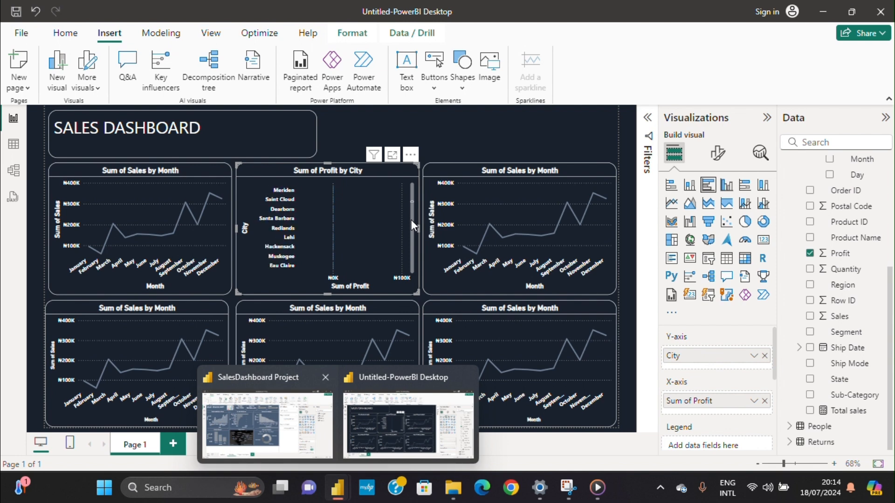
pyautogui.scroll(-5, 410, 226)
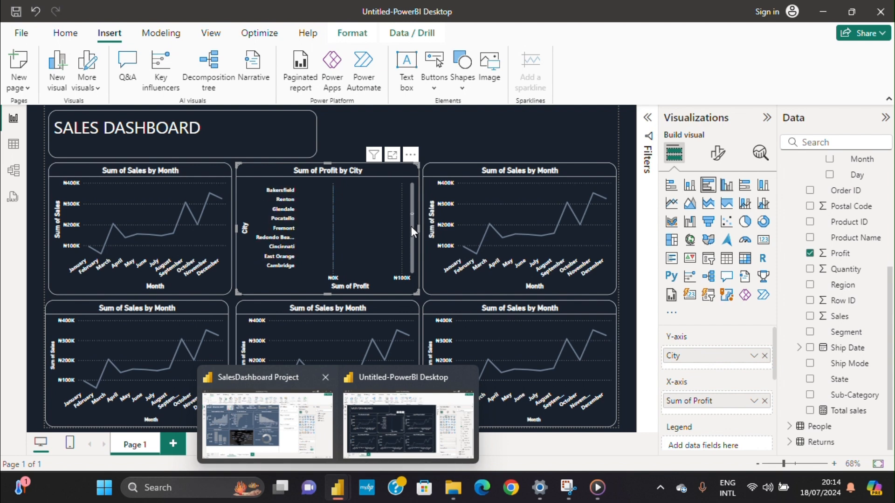
# Look through the cities listed in the upper middle profit by city bar chart.
pyautogui.scroll(-5, 412, 236)
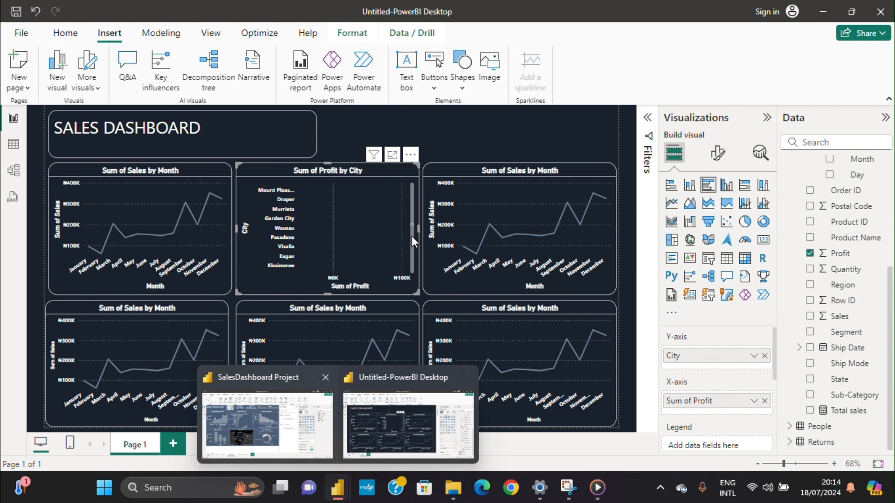
pyautogui.scroll(-3, 412, 235)
pyautogui.click(411, 221)
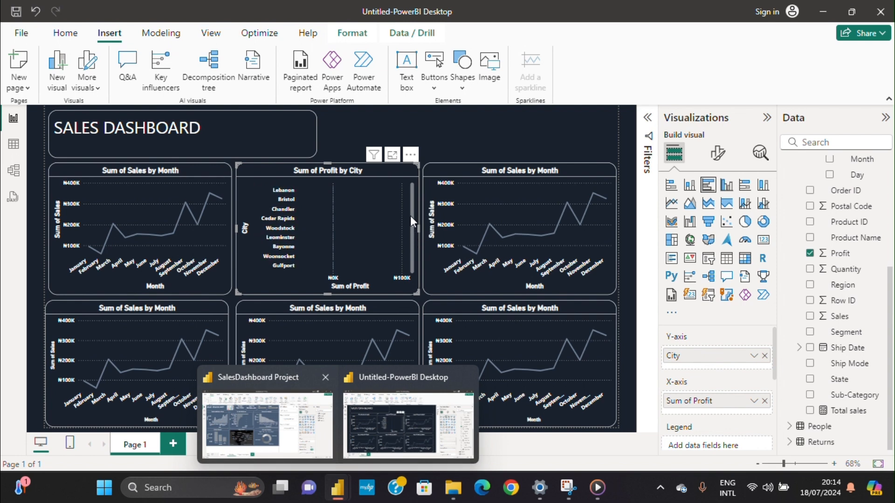
pyautogui.click(411, 200)
pyautogui.moveTo(411, 200); pyautogui.dragTo(412, 183)
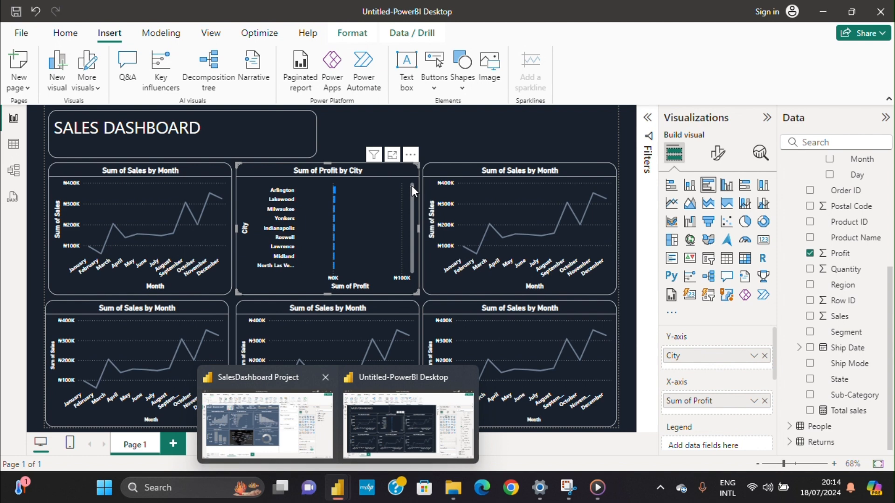
# Set the bar chart's City filter type to Top N, showing the top 10 items.
pyautogui.click(646, 122)
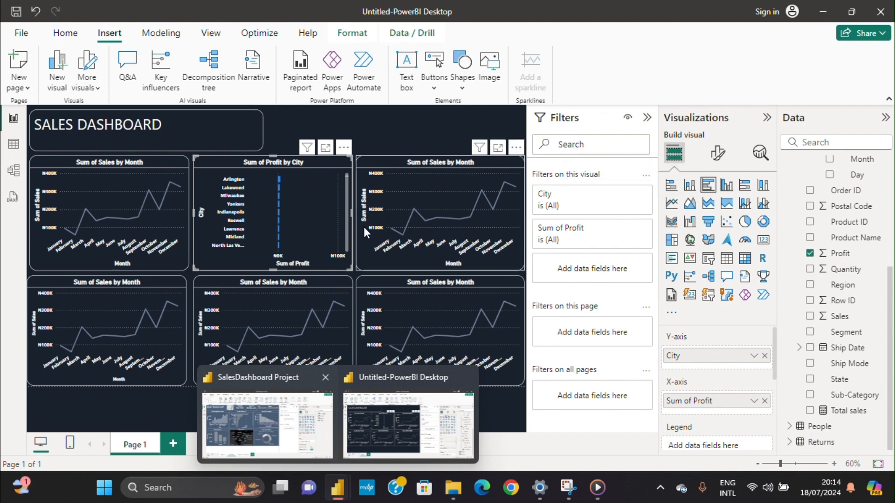
pyautogui.moveTo(346, 174); pyautogui.dragTo(350, 171)
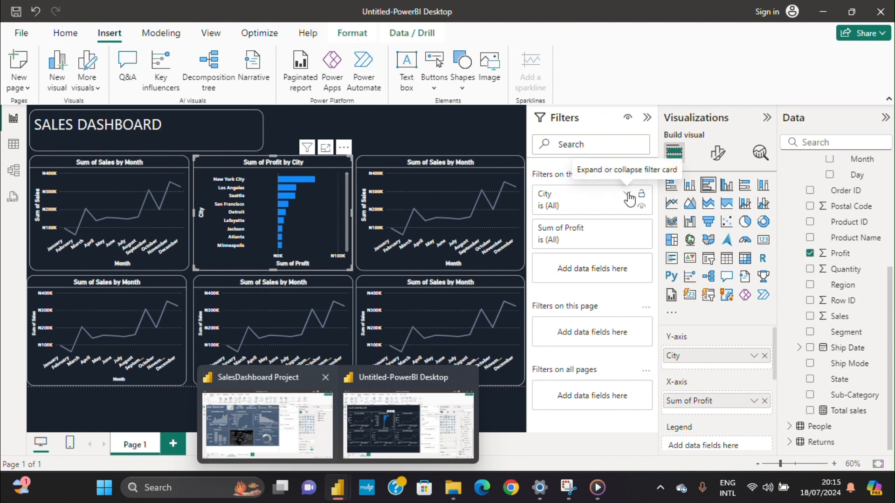
pyautogui.click(627, 196)
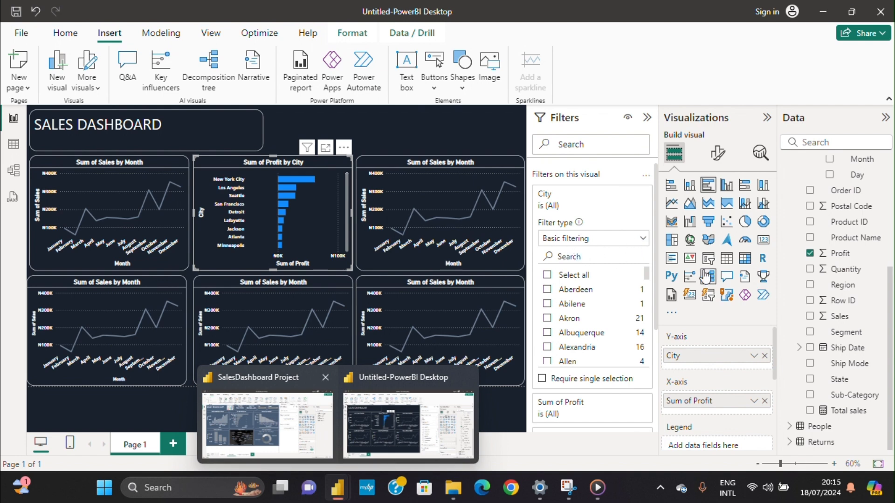
pyautogui.click(642, 240)
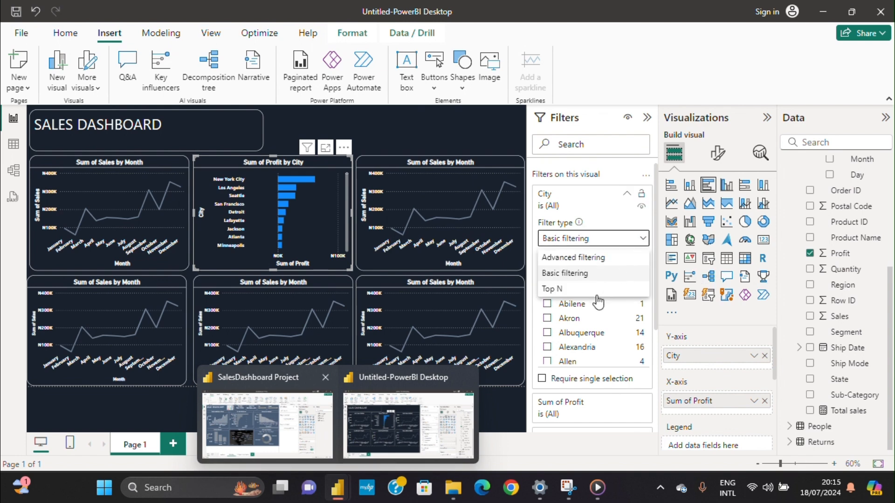
pyautogui.click(561, 289)
pyautogui.click(629, 274)
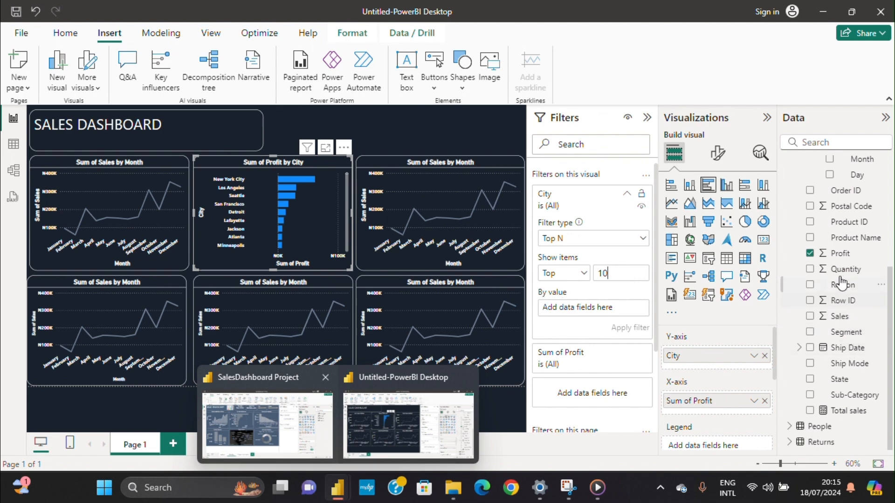
# Apply the top 10 city filter by Sum of Profit to the profit-by-city bar chart and recolor its bars with the recent blue-gray.
pyautogui.moveTo(840, 260); pyautogui.dragTo(590, 313)
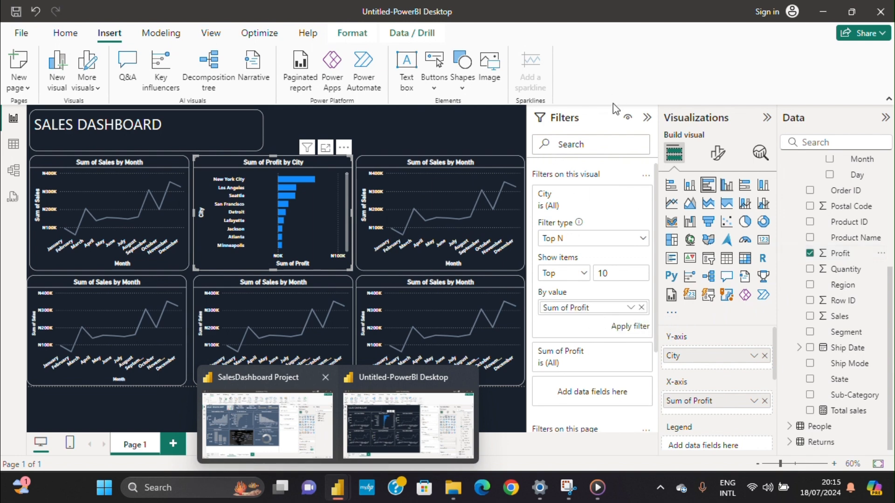
pyautogui.click(626, 327)
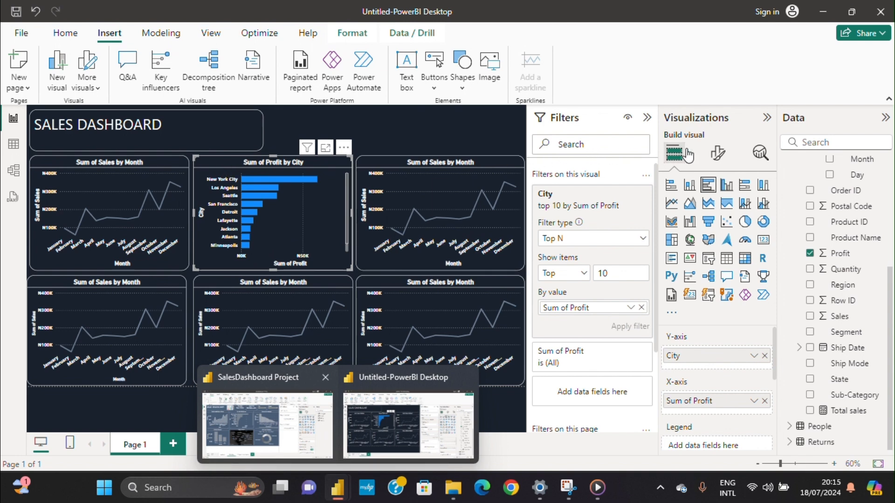
pyautogui.click(716, 158)
pyautogui.scroll(-1, 719, 336)
pyautogui.click(681, 383)
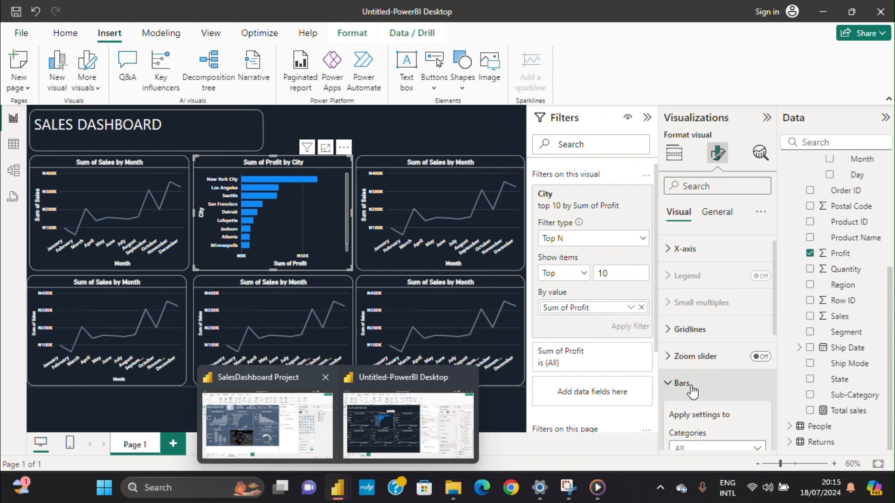
pyautogui.scroll(-2, 646, 321)
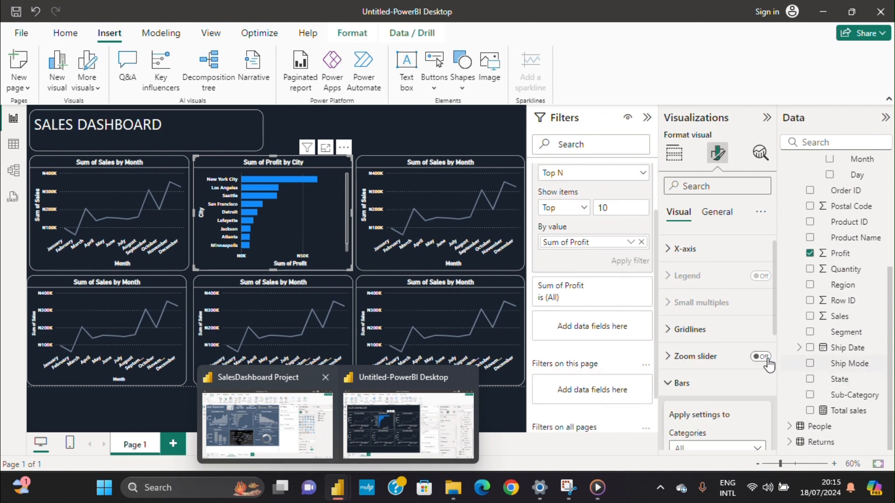
pyautogui.scroll(-5, 709, 335)
pyautogui.click(696, 318)
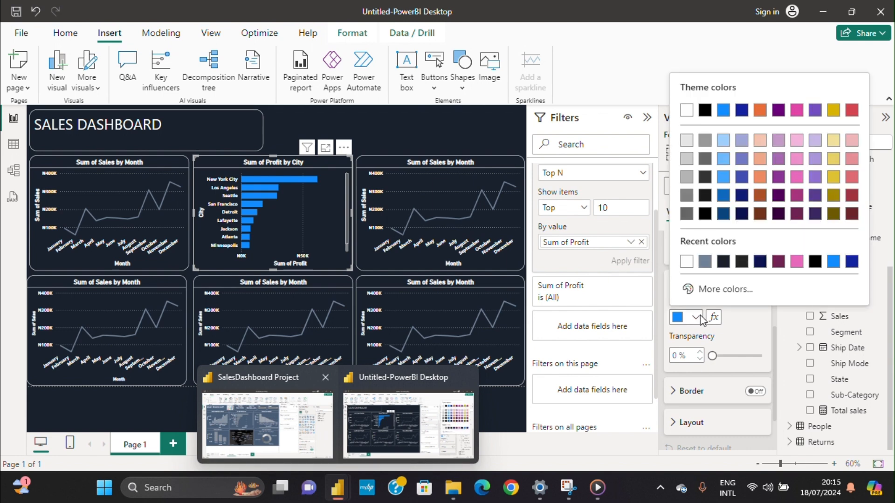
pyautogui.click(705, 261)
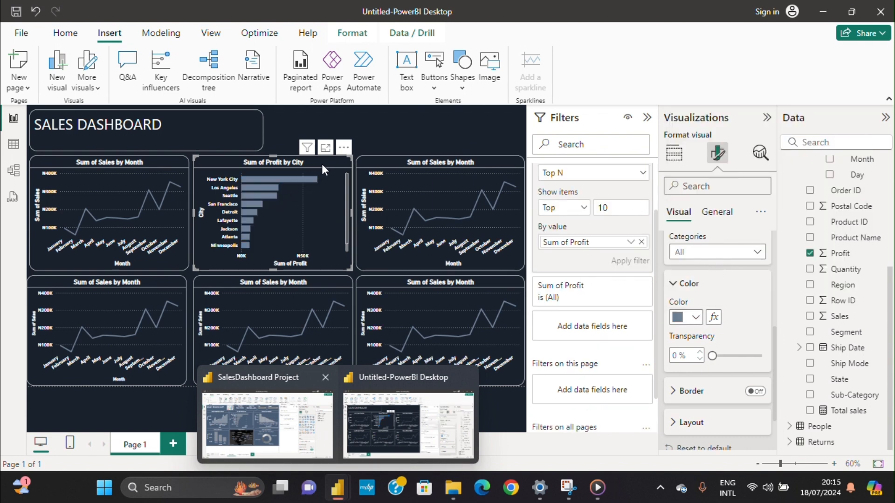
# Examine the Sales by Sub-Category chart in the SalesDashboard Project window and return to the untitled report.
pyautogui.click(283, 420)
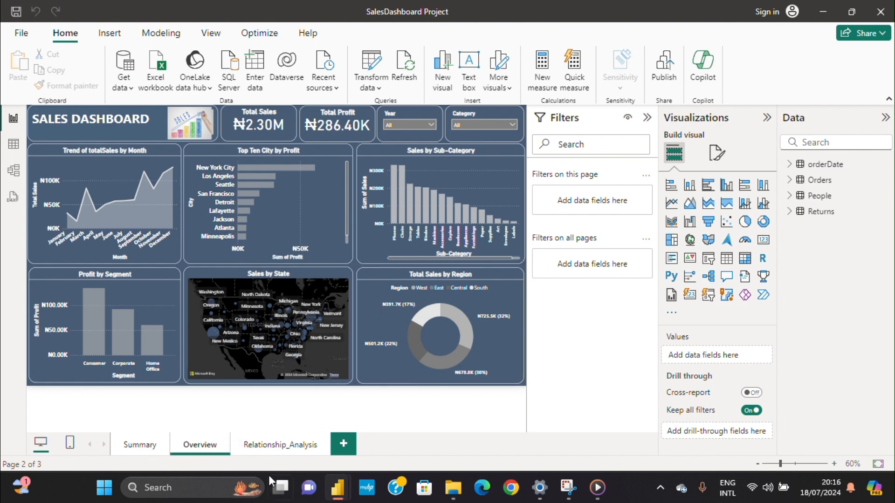
pyautogui.moveTo(337, 487)
pyautogui.click(385, 407)
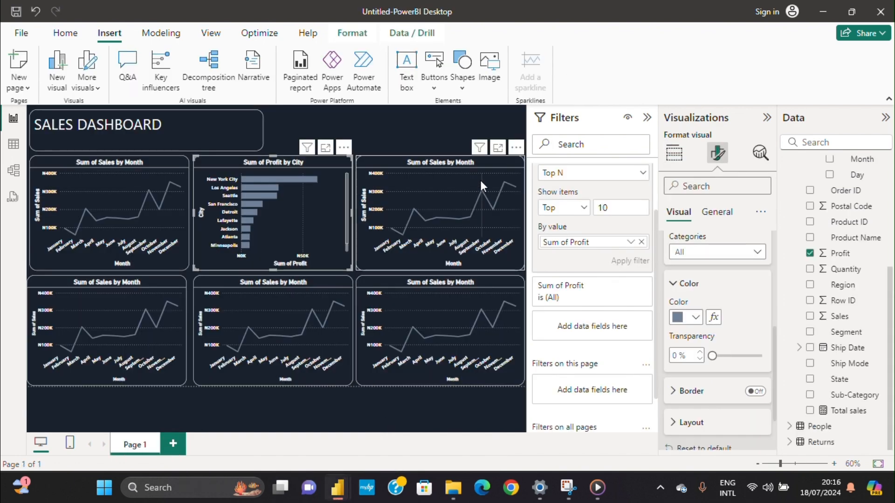
# Convert the top-right Sales by Month line chart to a clustered column chart and remove its Order Date and Sales fields.
pyautogui.click(490, 162)
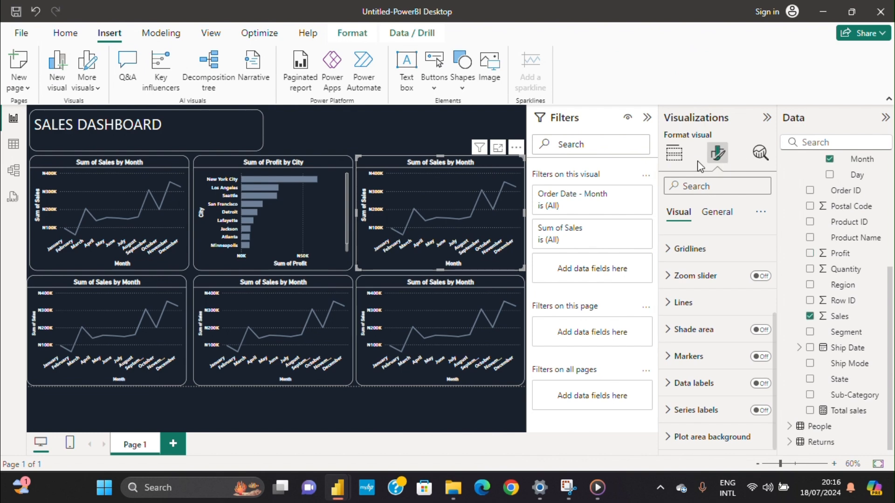
pyautogui.click(673, 153)
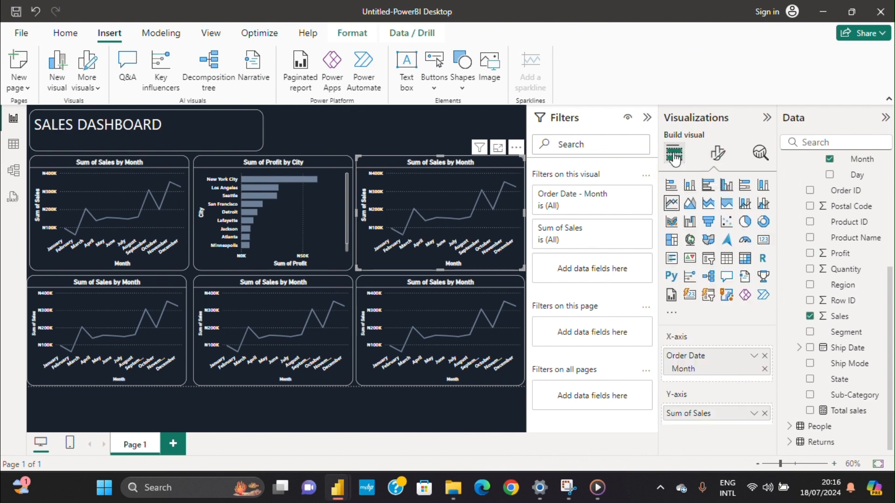
pyautogui.click(726, 186)
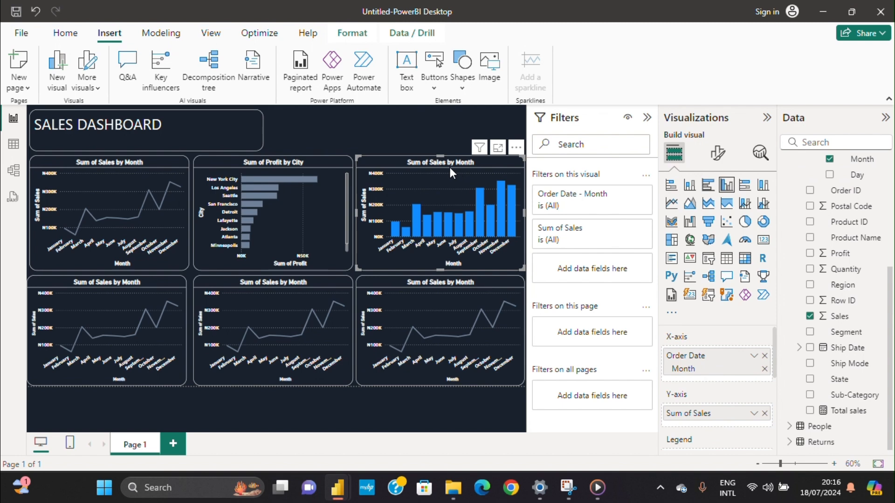
pyautogui.scroll(3, 823, 207)
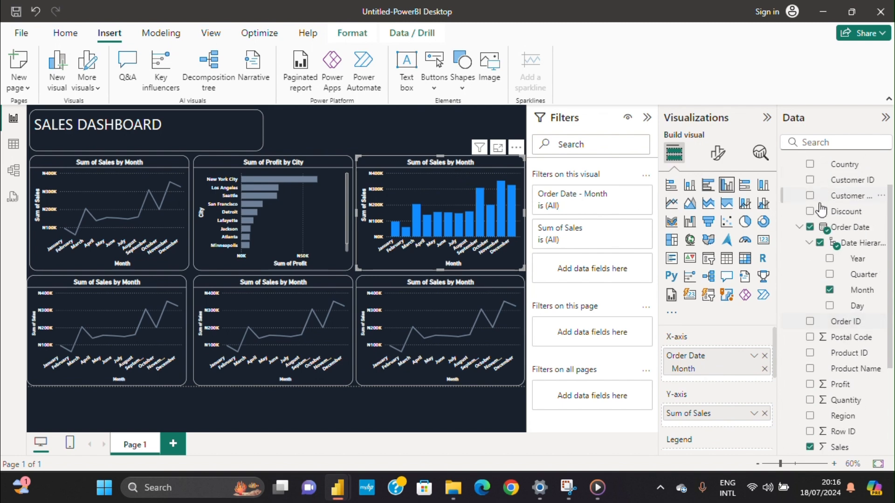
pyautogui.click(815, 245)
pyautogui.scroll(-3, 812, 326)
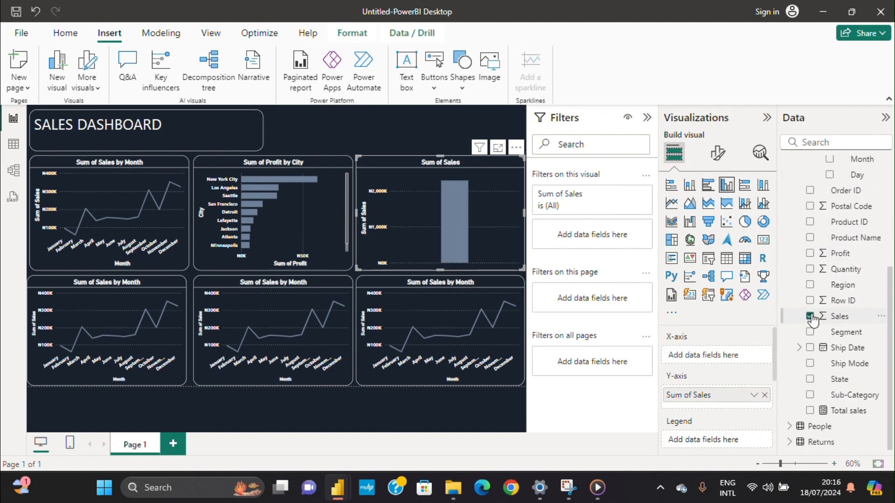
pyautogui.click(811, 317)
pyautogui.scroll(3, 815, 317)
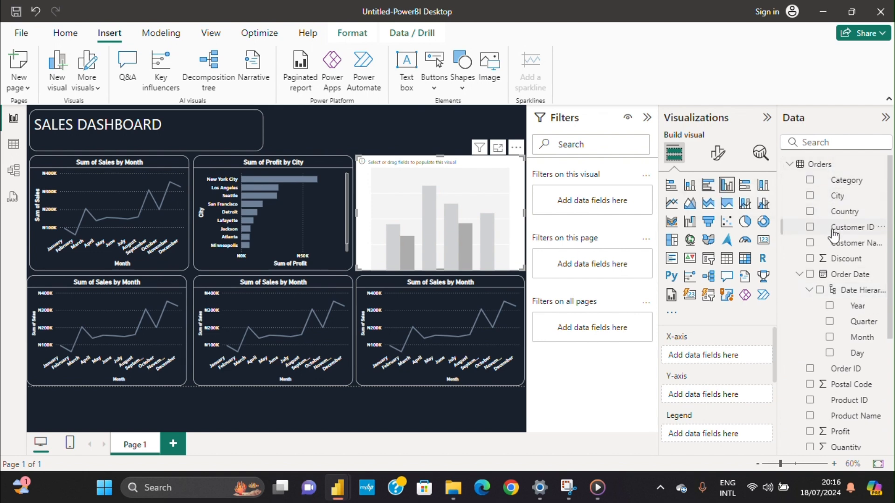
# Assign Sub-Category to the emptied column chart's X-axis and Sales to its Y-axis.
pyautogui.scroll(-3, 818, 233)
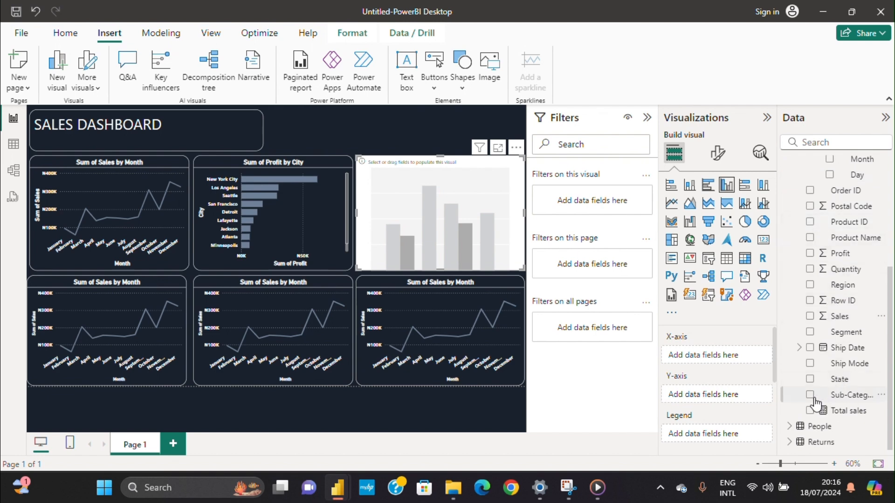
pyautogui.click(810, 395)
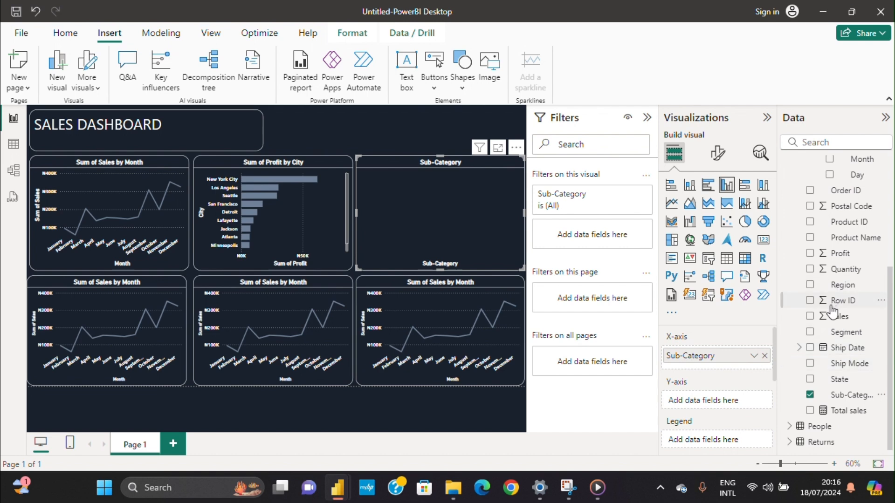
pyautogui.moveTo(813, 321); pyautogui.dragTo(702, 400)
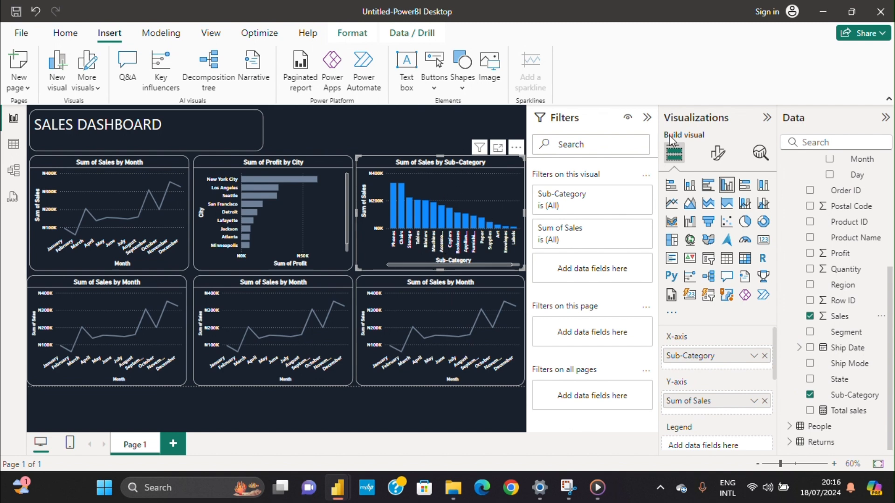
# Recolor the columns of the Sales by Sub-Category chart with the recent blue-gray for all categories.
pyautogui.click(718, 154)
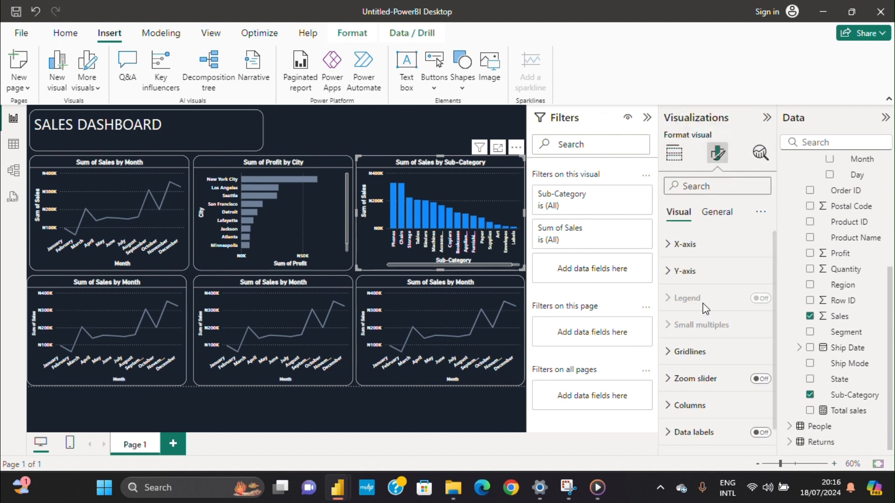
pyautogui.click(689, 382)
pyautogui.scroll(-3, 703, 354)
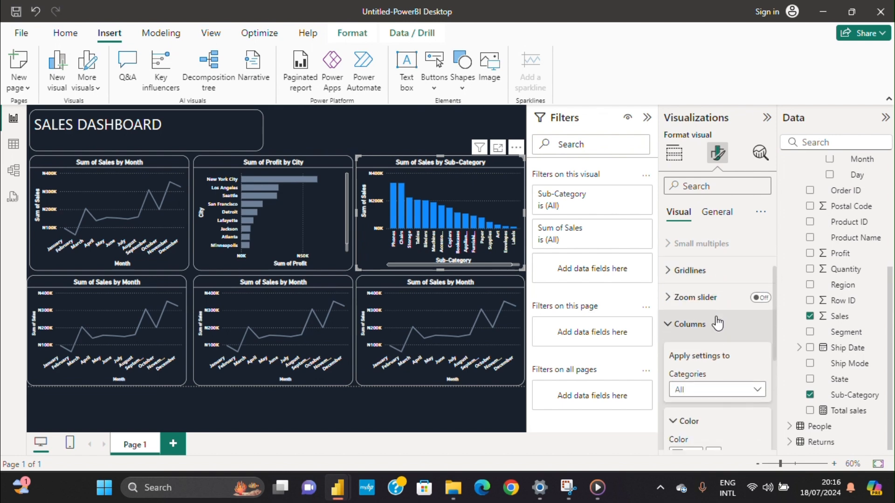
pyautogui.scroll(-2, 703, 356)
pyautogui.click(696, 318)
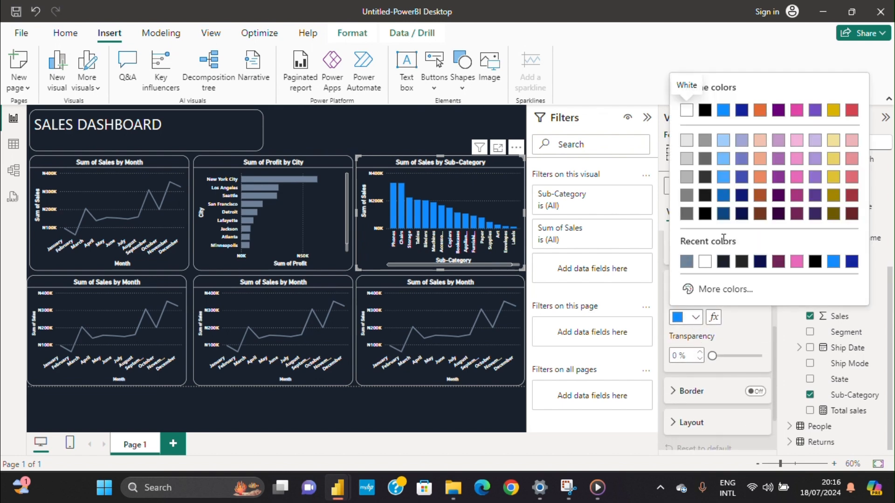
pyautogui.click(692, 263)
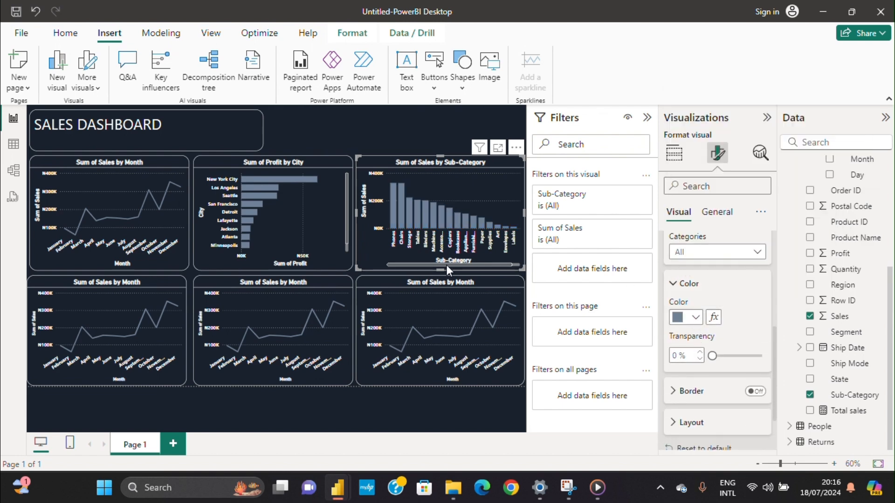
# Check the reference dashboard in SalesDashboard Project for its Profit by Segment chart and return to the untitled report.
pyautogui.moveTo(336, 497)
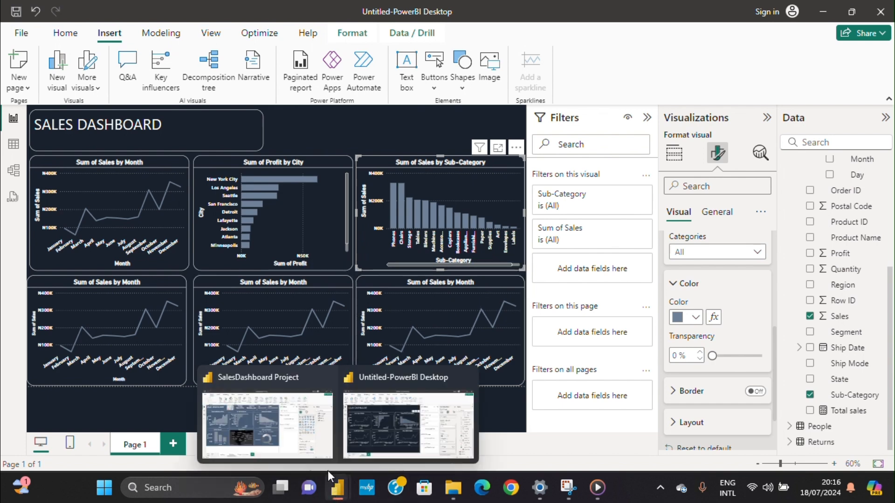
pyautogui.click(293, 442)
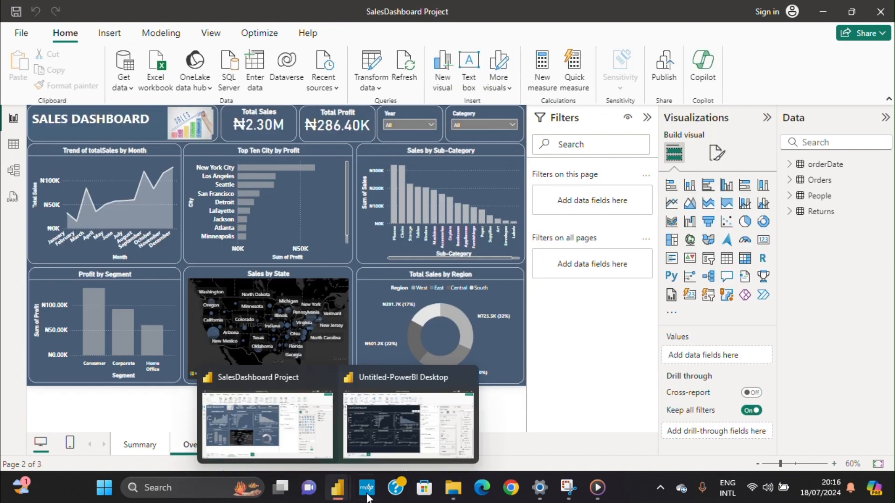
pyautogui.moveTo(337, 488)
pyautogui.click(387, 452)
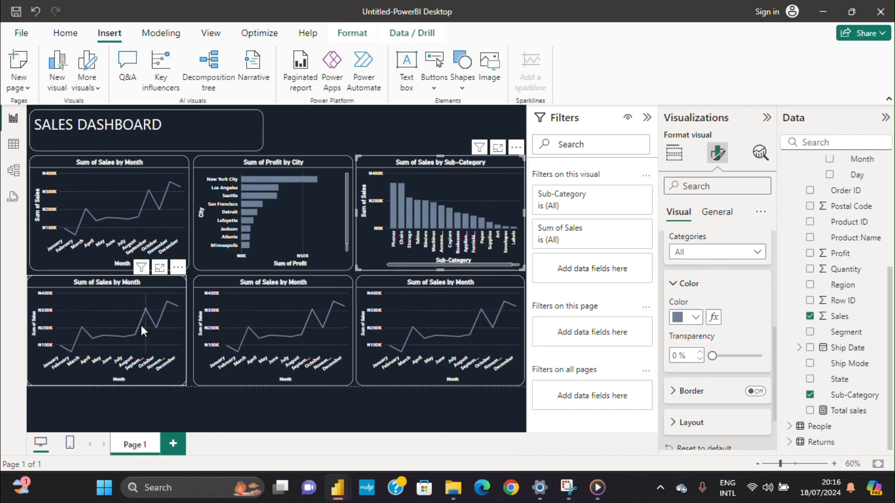
# Convert the bottom-left Sales by Month line chart to a clustered column chart and clear its Order Date and Sales fields.
pyautogui.click(152, 281)
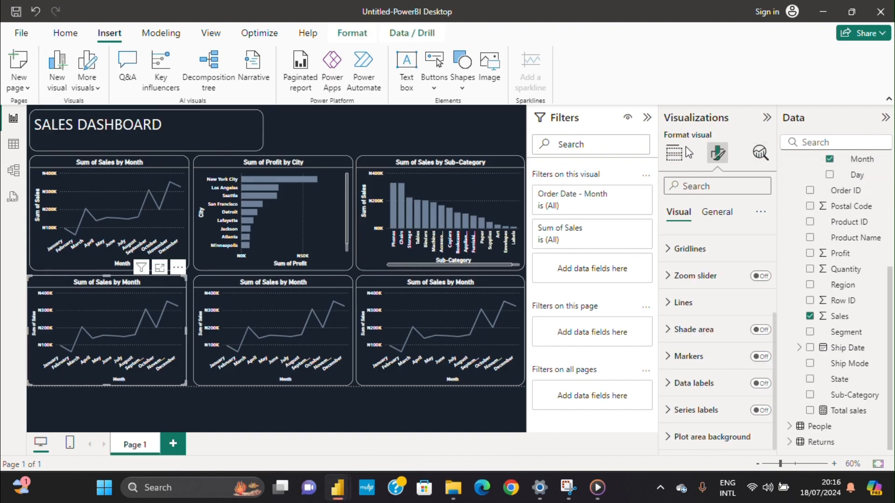
pyautogui.click(674, 161)
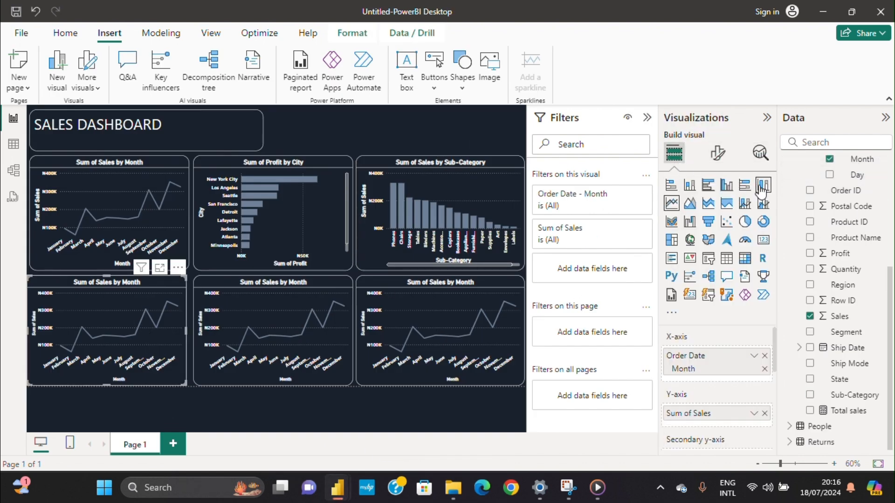
pyautogui.click(726, 186)
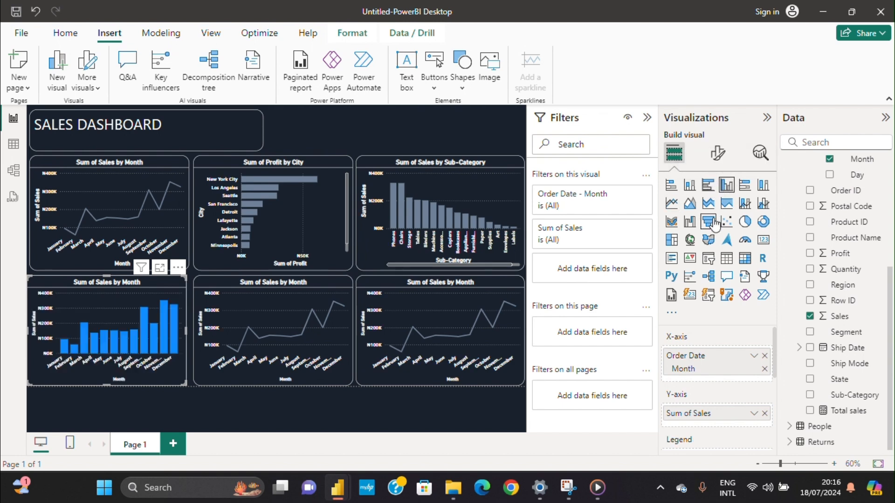
pyautogui.scroll(3, 820, 275)
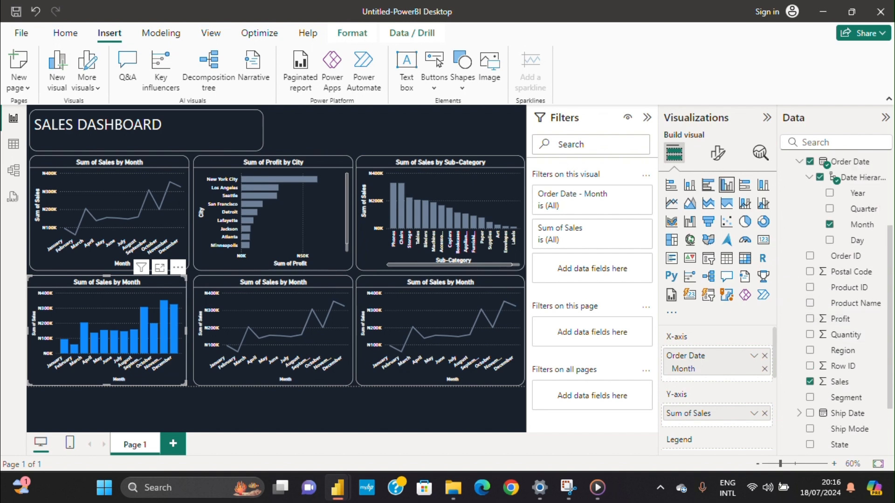
pyautogui.click(810, 161)
pyautogui.click(810, 382)
pyautogui.scroll(3, 828, 312)
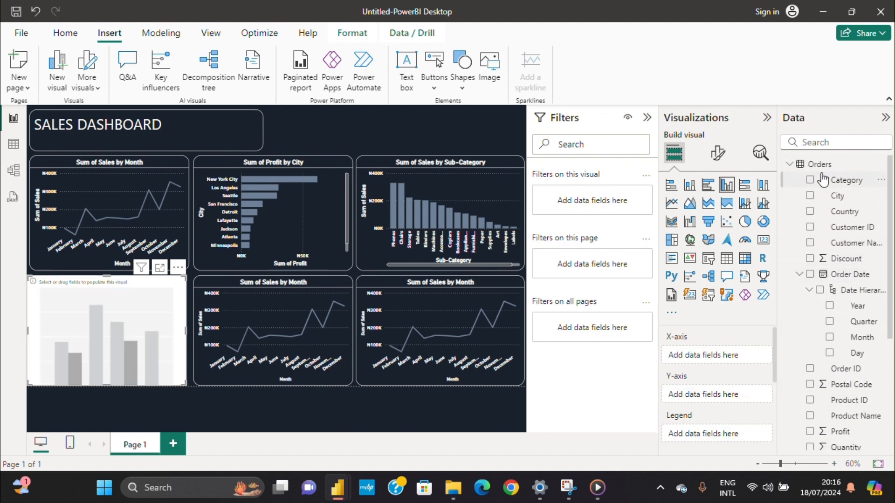
# Assign Segment to the X-axis and Profit to the Y-axis of the bottom-left column chart.
pyautogui.scroll(-3, 820, 224)
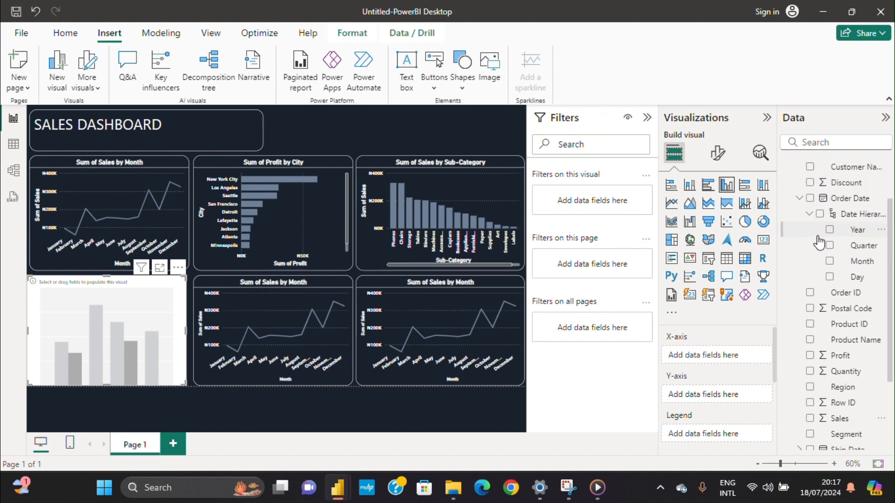
pyautogui.scroll(-1, 819, 243)
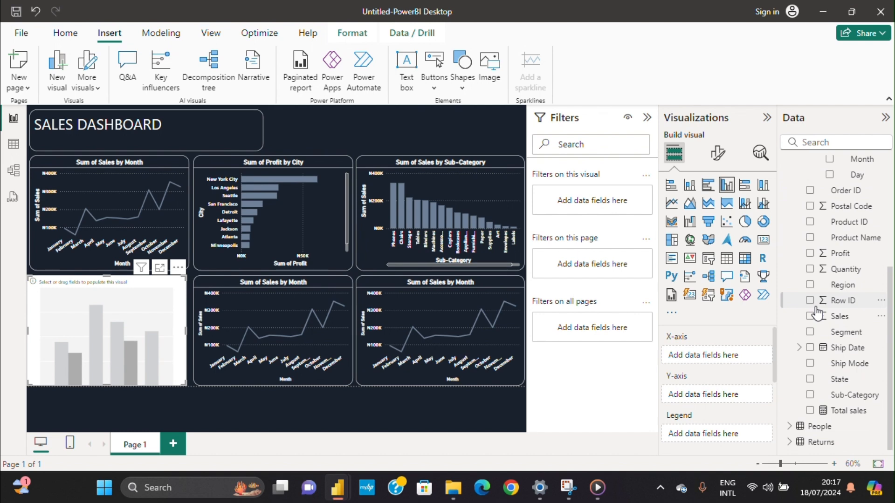
pyautogui.click(810, 332)
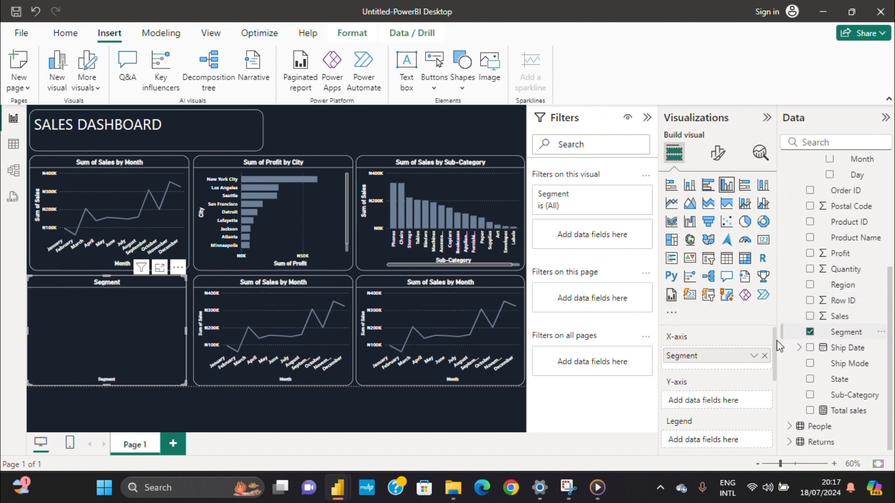
pyautogui.scroll(2, 855, 358)
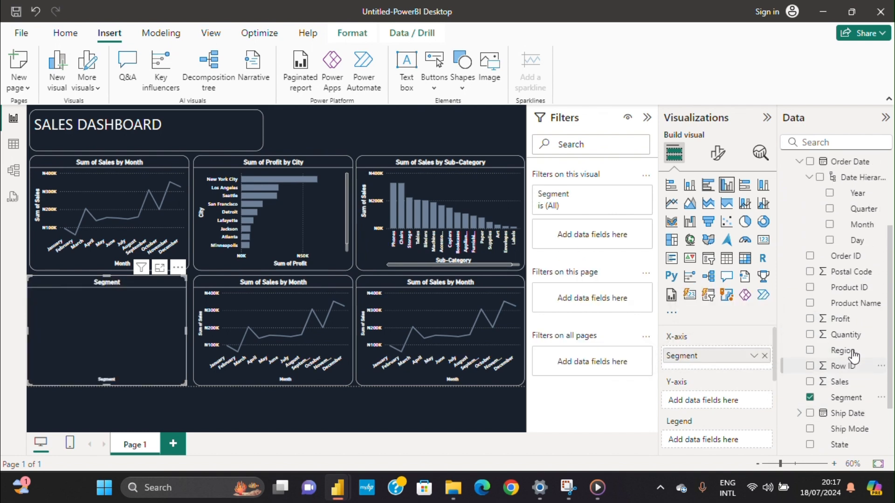
pyautogui.moveTo(827, 321); pyautogui.dragTo(733, 395)
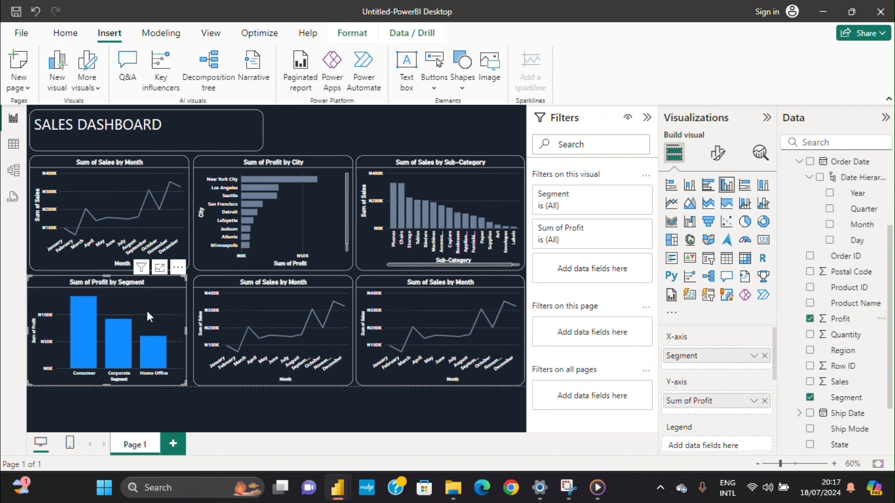
# Recolor the columns of the Sum of Profit by Segment chart with the recent blue-gray for all categories.
pyautogui.click(718, 164)
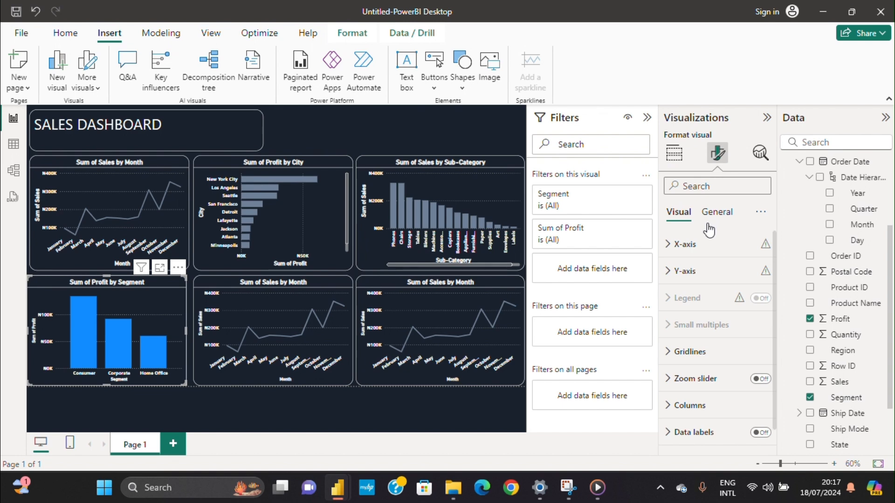
pyautogui.scroll(-1, 709, 322)
pyautogui.click(690, 382)
pyautogui.scroll(-3, 697, 387)
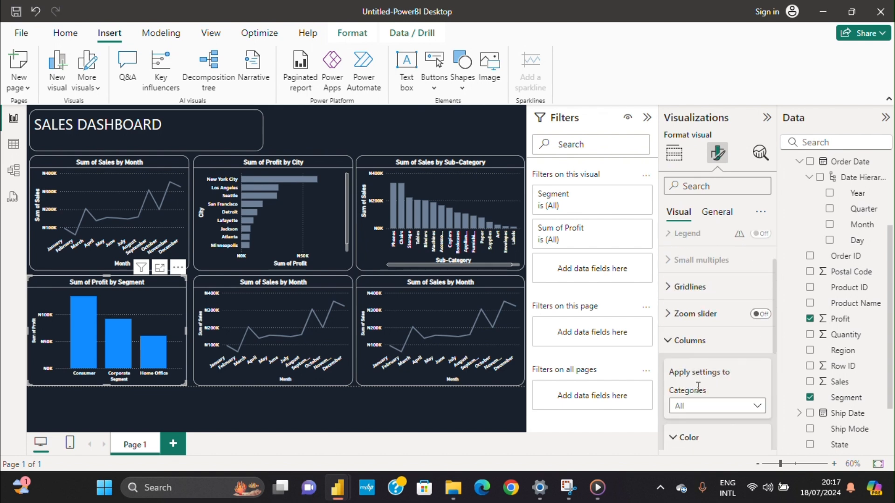
pyautogui.click(695, 318)
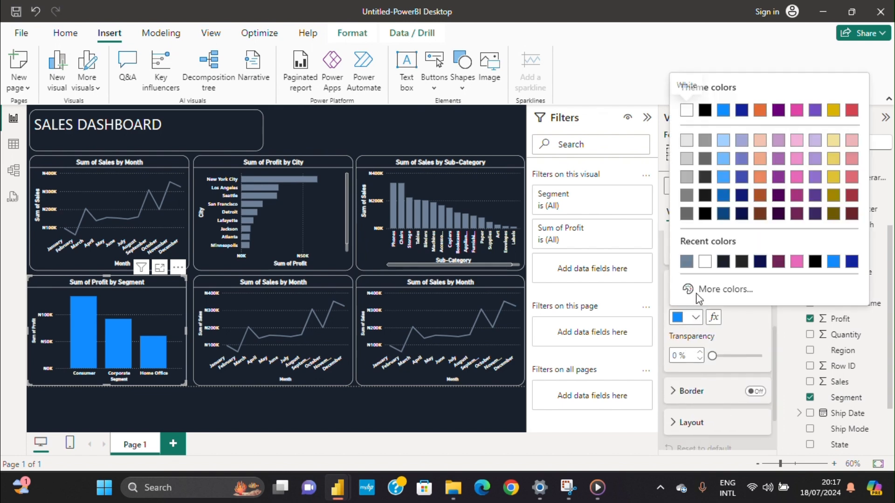
pyautogui.click(686, 259)
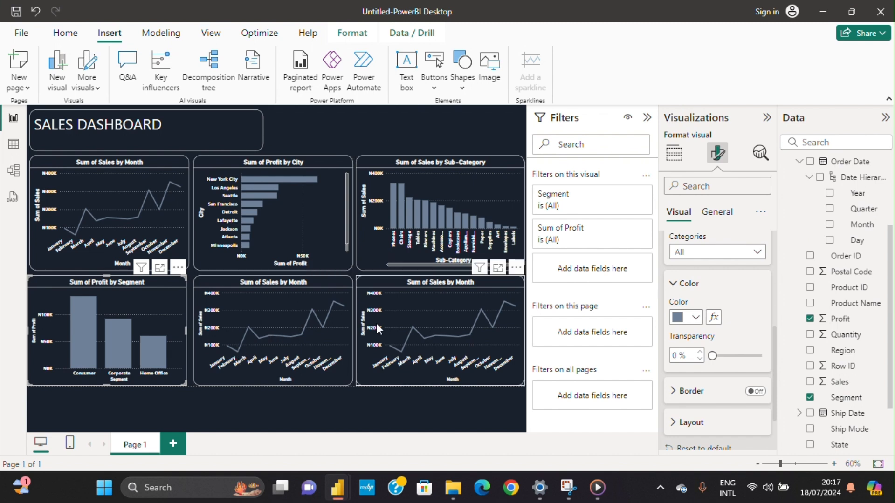
# Check the reference dashboard in SalesDashboard Project for its Total Sales by Region chart and return to the untitled report.
pyautogui.click(268, 419)
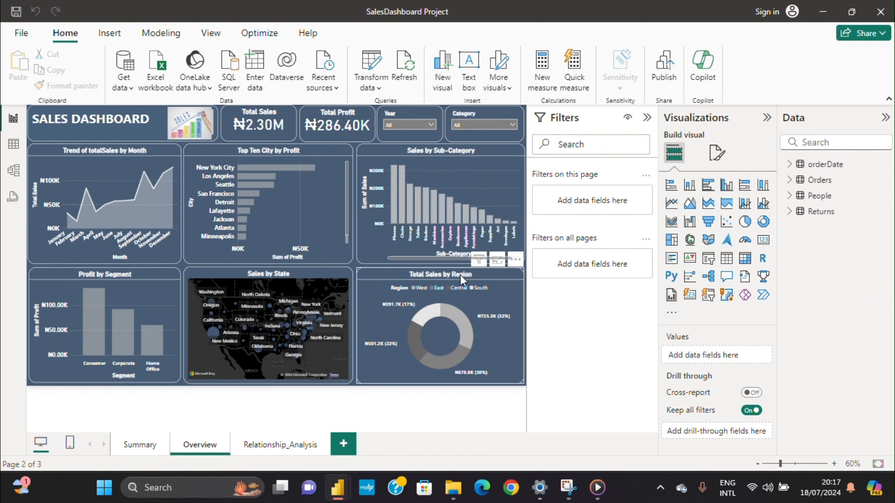
pyautogui.moveTo(337, 488)
pyautogui.click(401, 409)
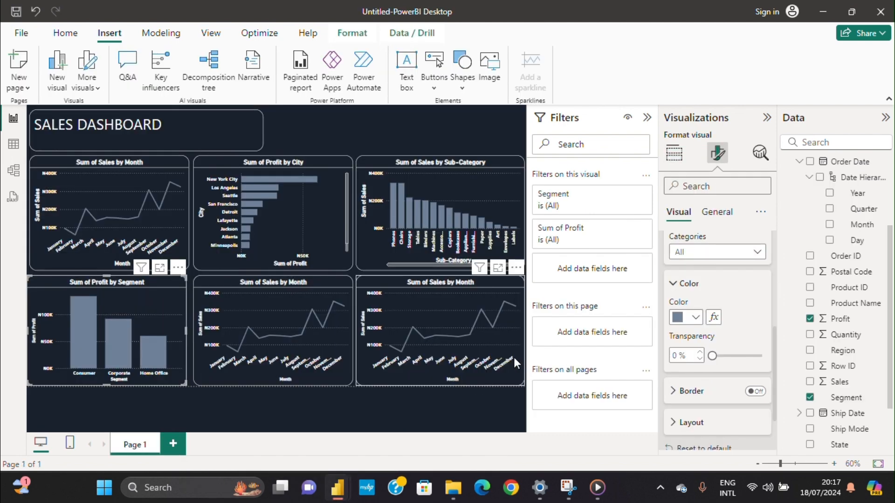
# Convert the bottom-right Sales by Month line chart to a donut chart and clear its Order Date and Sales fields.
pyautogui.click(390, 278)
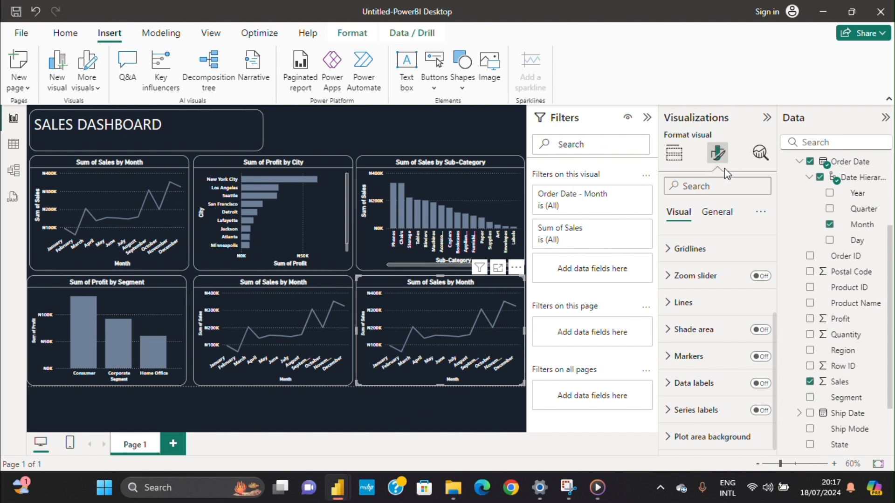
pyautogui.click(674, 152)
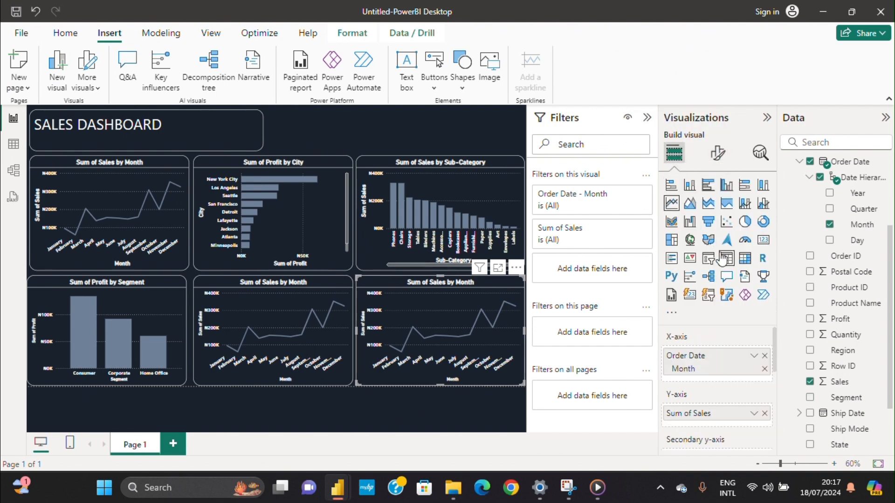
pyautogui.click(763, 227)
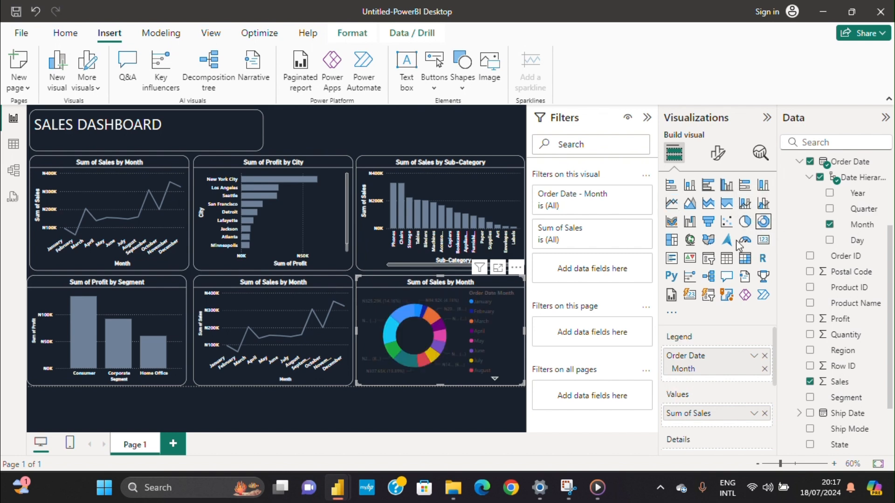
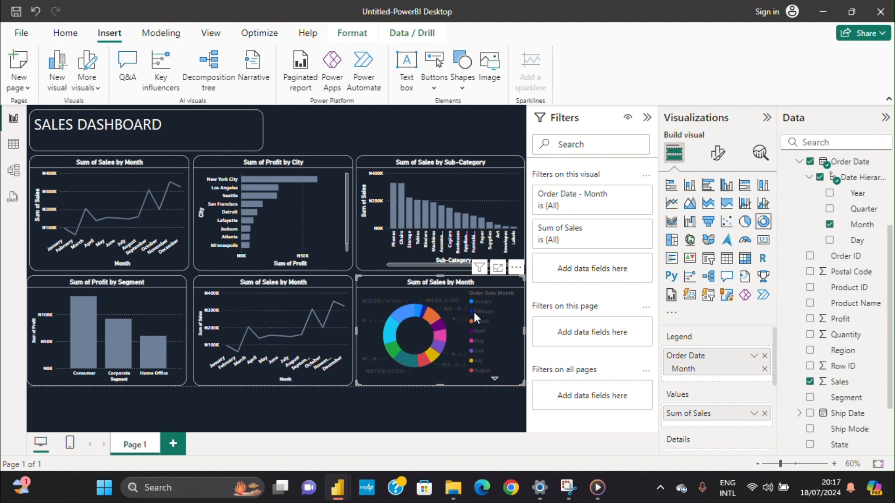
pyautogui.click(810, 163)
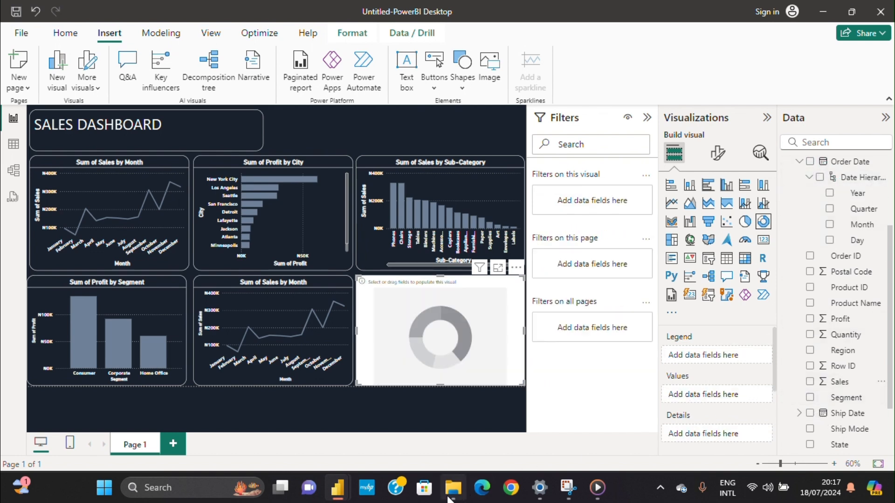
# Following the reference dashboard's Total Sales by Region chart, assign Region to the donut chart's legend and Sales to its values.
pyautogui.moveTo(338, 488)
pyautogui.click(291, 456)
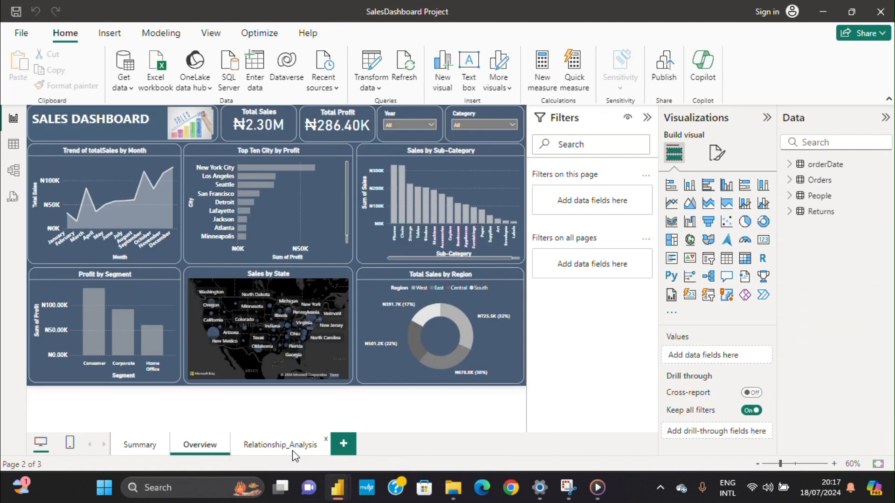
pyautogui.click(384, 434)
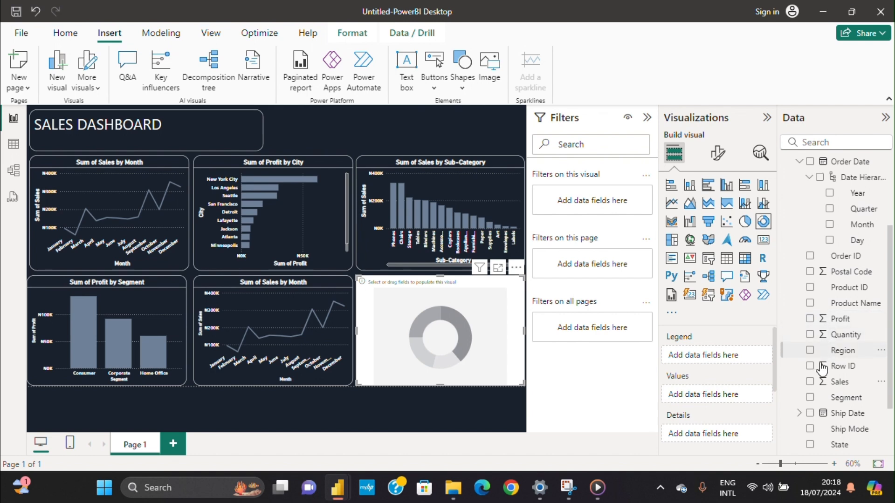
pyautogui.click(810, 350)
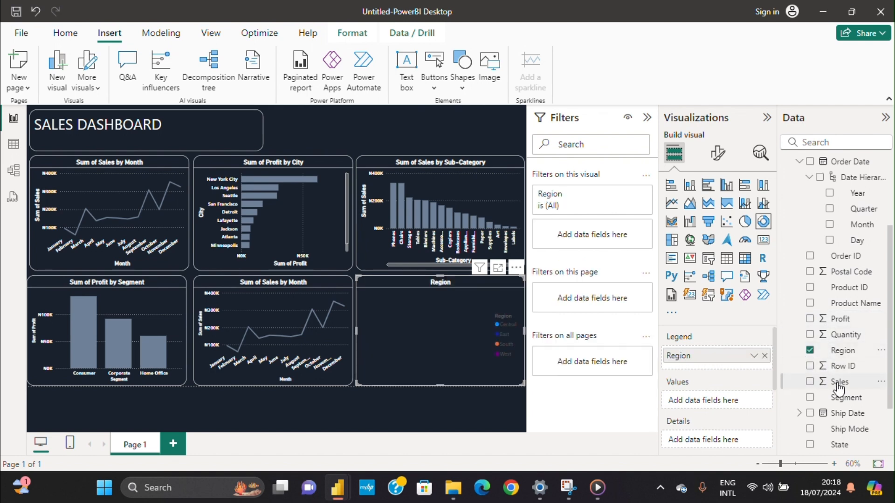
pyautogui.moveTo(834, 382); pyautogui.dragTo(723, 401)
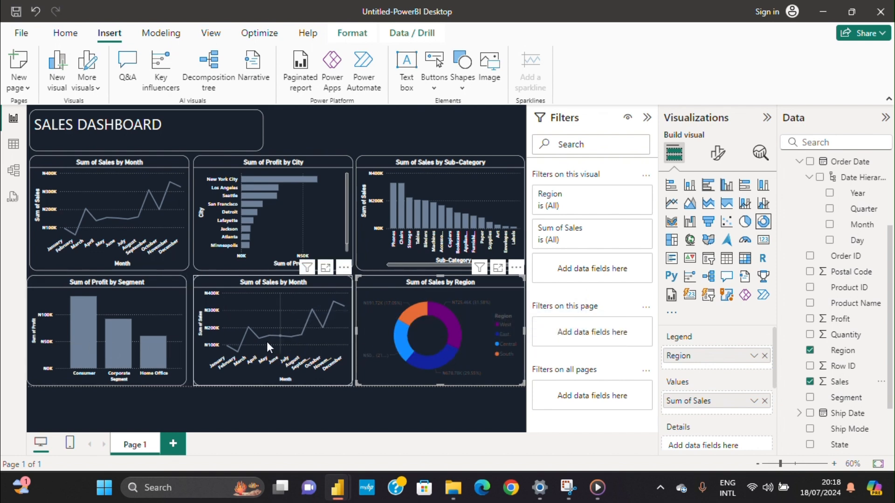
# Expand the legend options and the per-region slice colors in the donut chart's formatting.
pyautogui.click(718, 156)
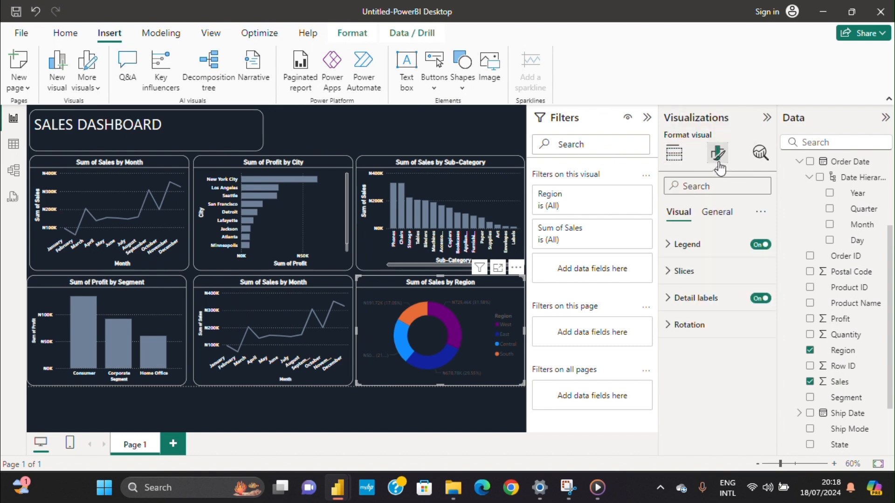
pyautogui.click(669, 247)
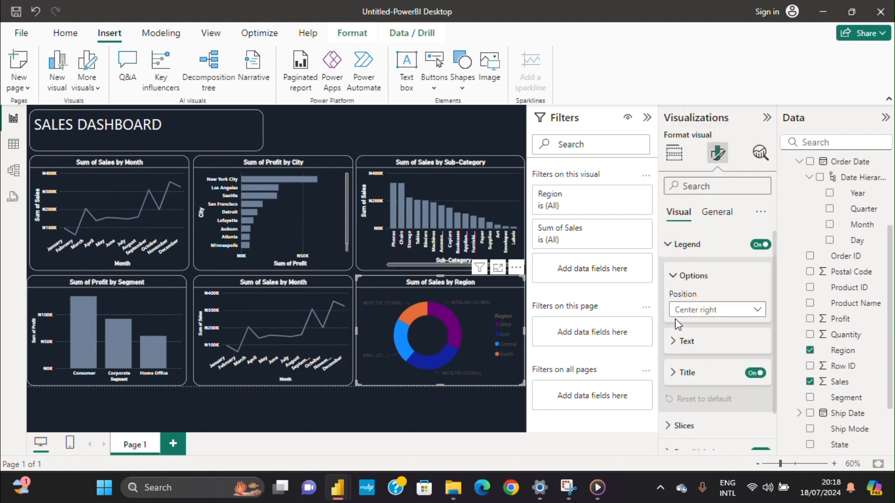
pyautogui.scroll(-1, 681, 354)
pyautogui.click(675, 380)
pyautogui.scroll(-4, 719, 350)
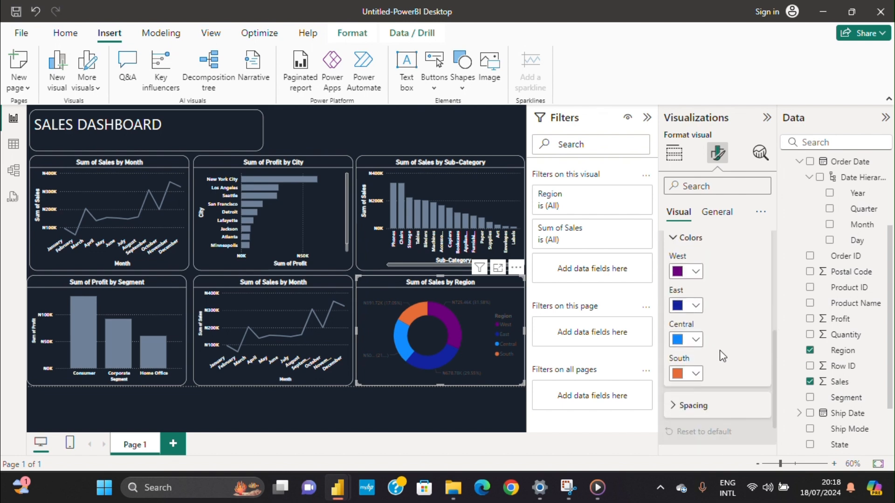
# Try dark navy and black as the color of the donut chart's West slice.
pyautogui.click(695, 251)
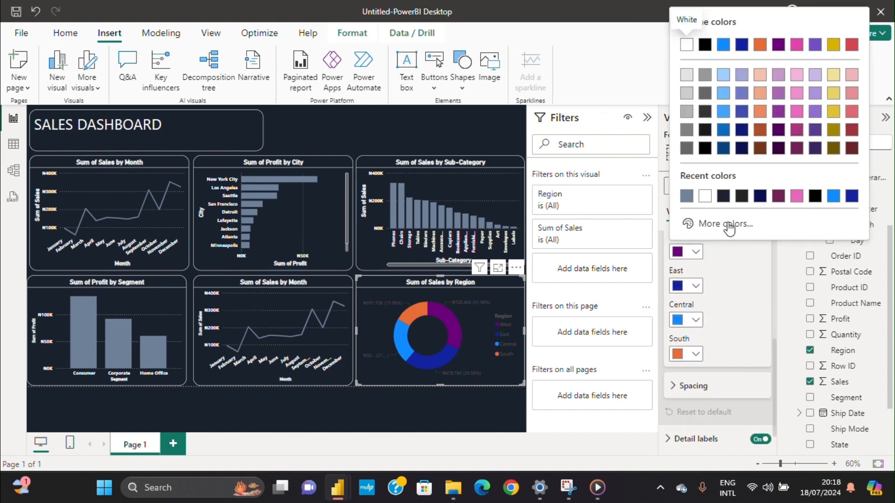
pyautogui.click(760, 197)
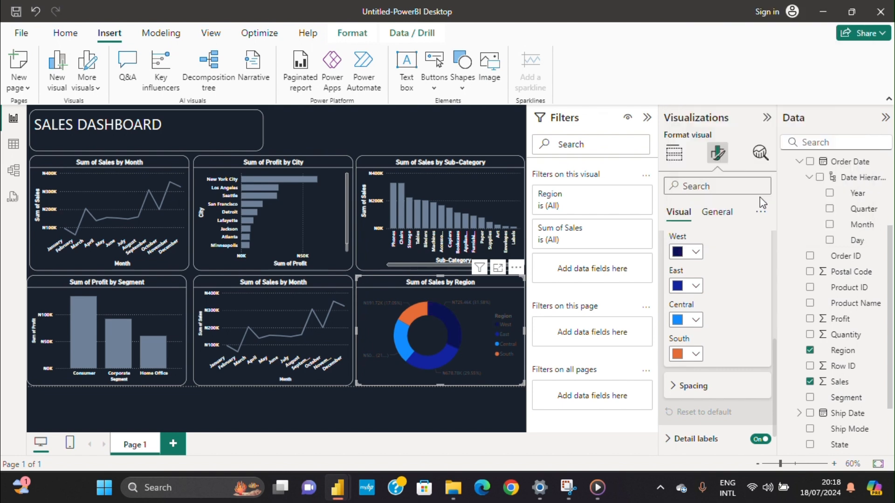
pyautogui.click(695, 254)
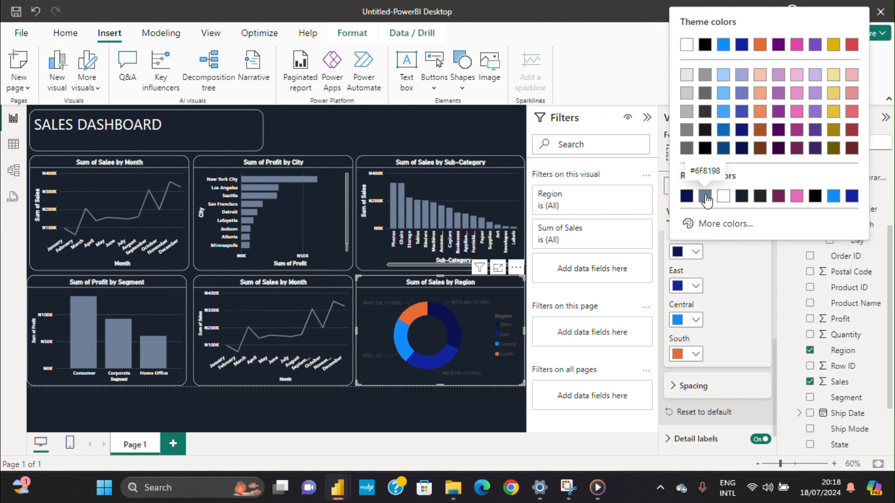
pyautogui.click(703, 149)
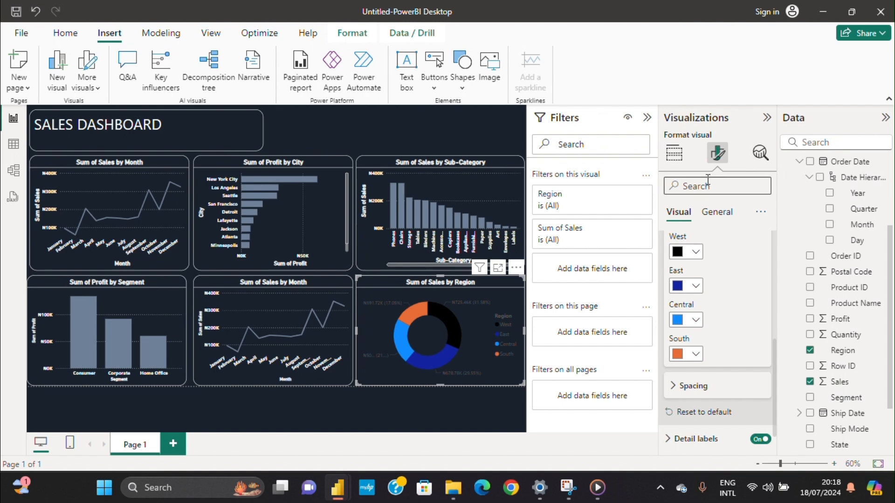
# Recolor the donut slices in progressively lighter grays: West dark gray, East medium gray, Central light gray and South very light gray.
pyautogui.click(695, 252)
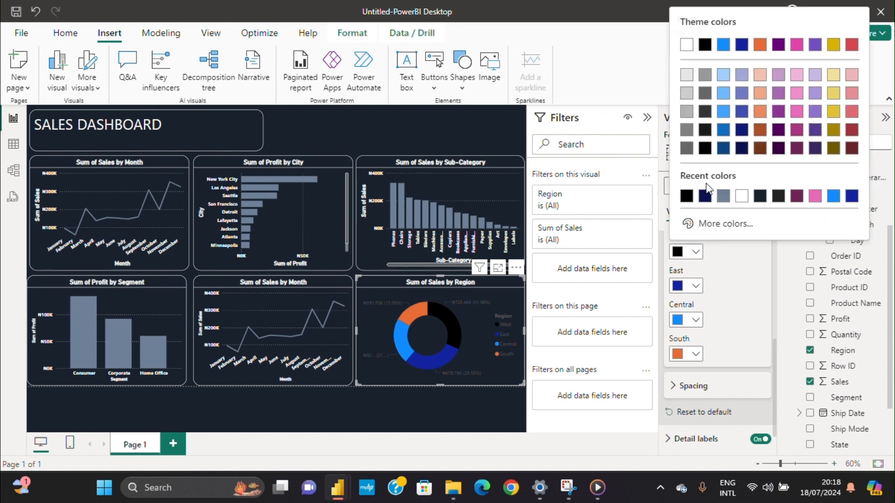
pyautogui.click(692, 157)
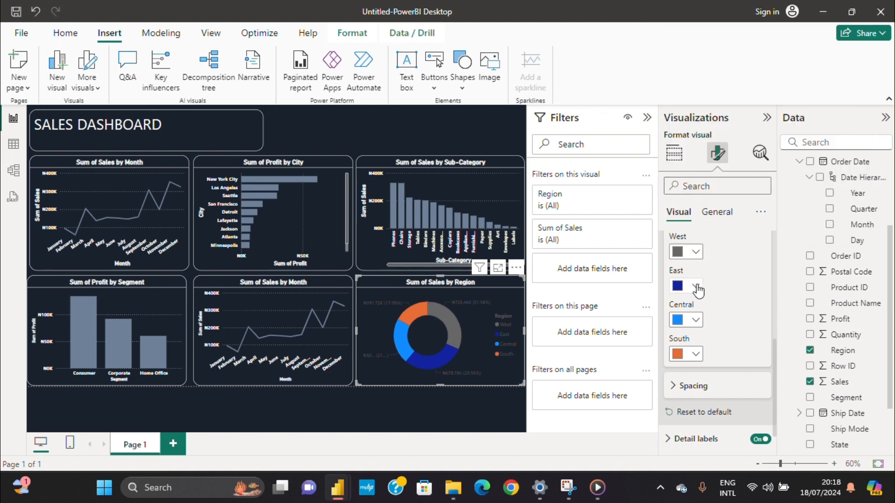
pyautogui.click(695, 286)
pyautogui.click(685, 165)
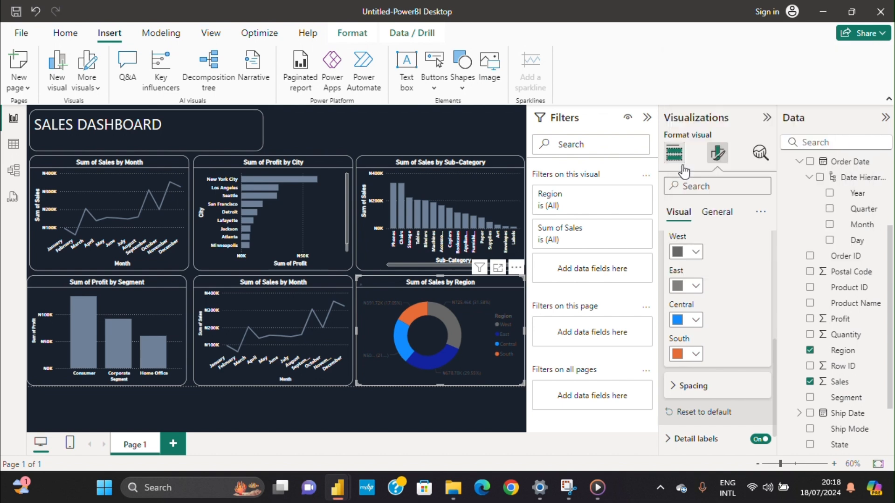
pyautogui.click(694, 322)
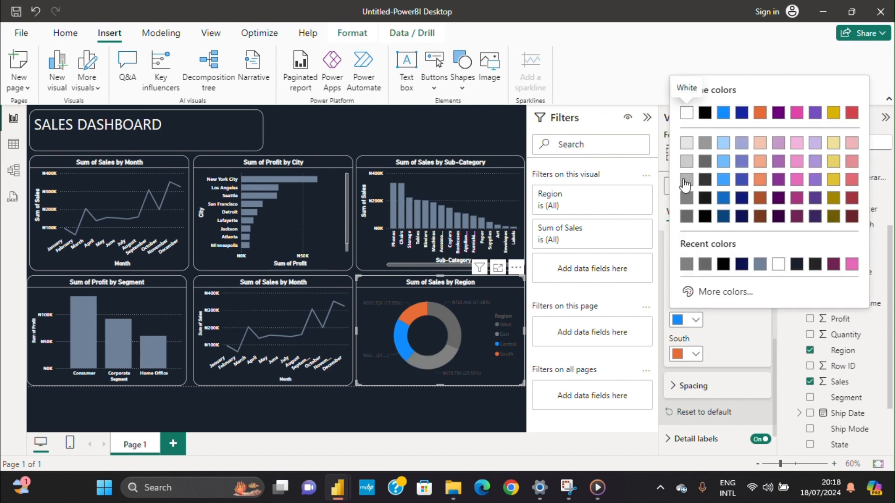
pyautogui.click(686, 180)
pyautogui.click(696, 354)
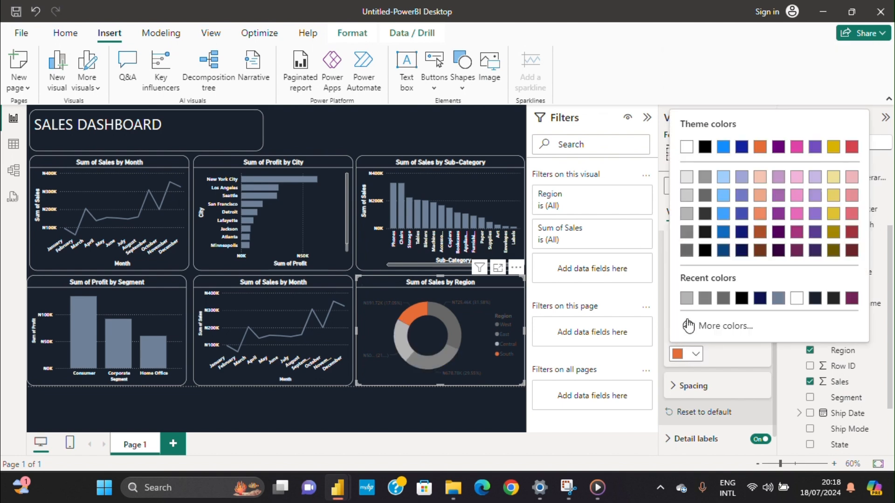
pyautogui.click(690, 180)
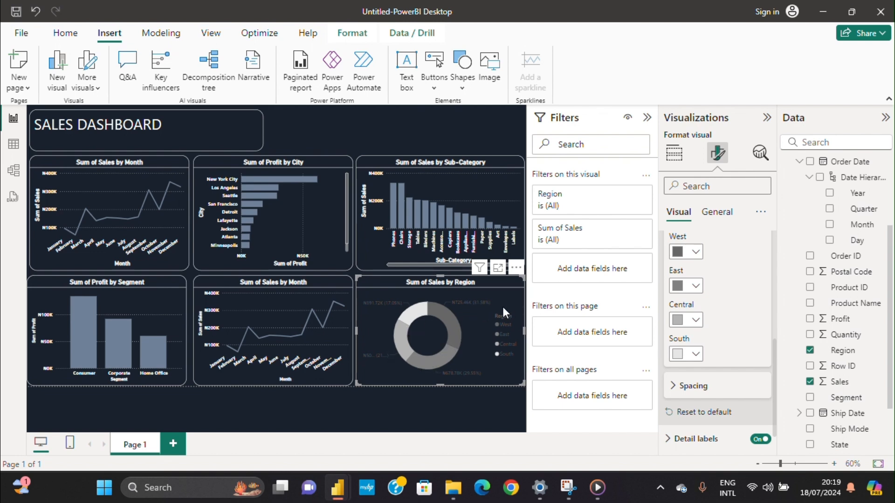
# Set the color of the donut chart's detail label values to white.
pyautogui.scroll(-1, 671, 275)
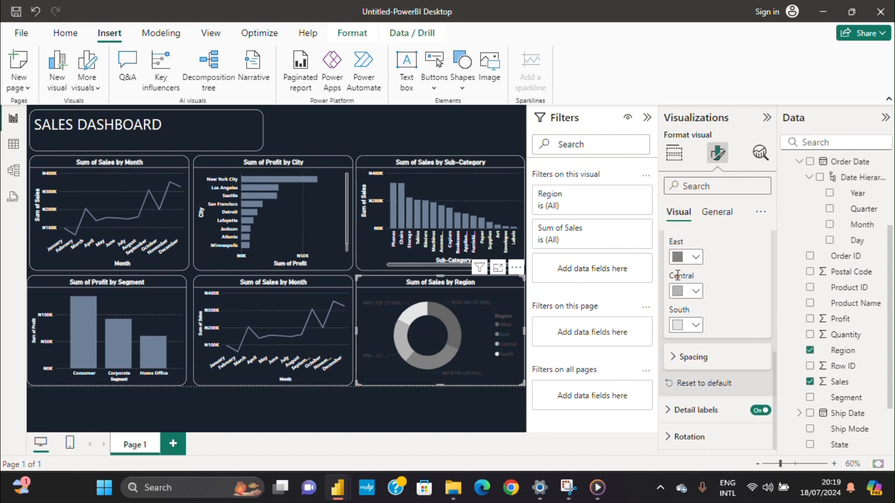
pyautogui.click(675, 411)
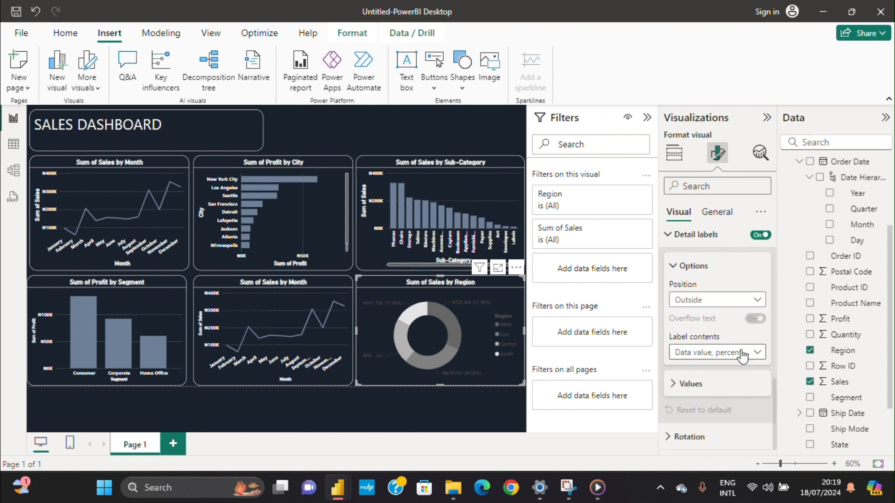
pyautogui.click(672, 385)
pyautogui.scroll(-3, 676, 373)
pyautogui.click(695, 276)
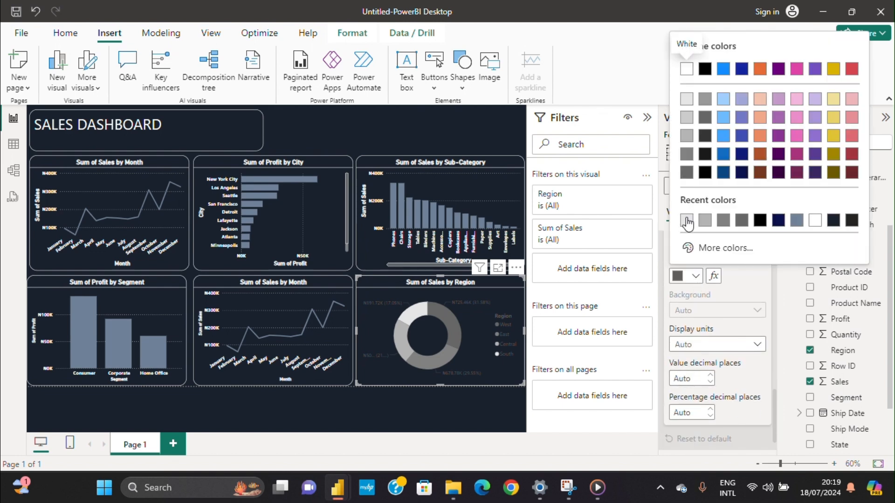
pyautogui.click(815, 220)
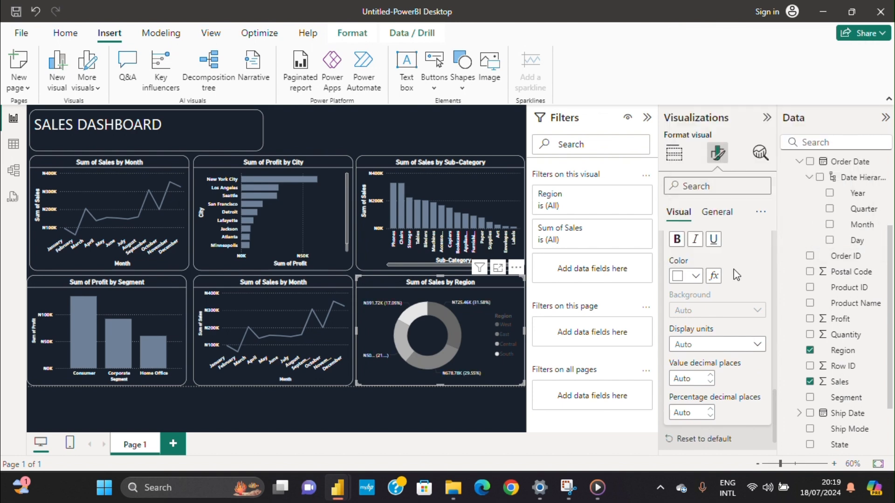
# Set the percentage decimal places of the donut's detail labels to 0 and expand the Rotation settings.
pyautogui.scroll(-1, 707, 319)
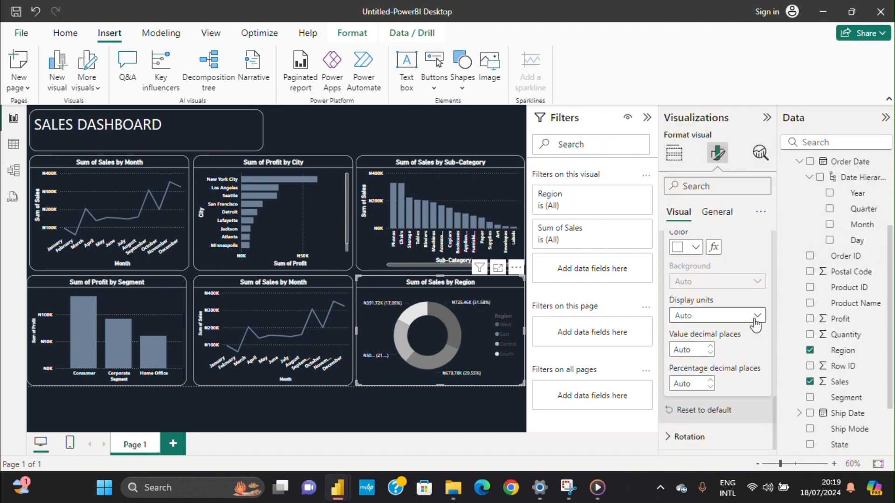
pyautogui.click(709, 386)
pyautogui.click(671, 438)
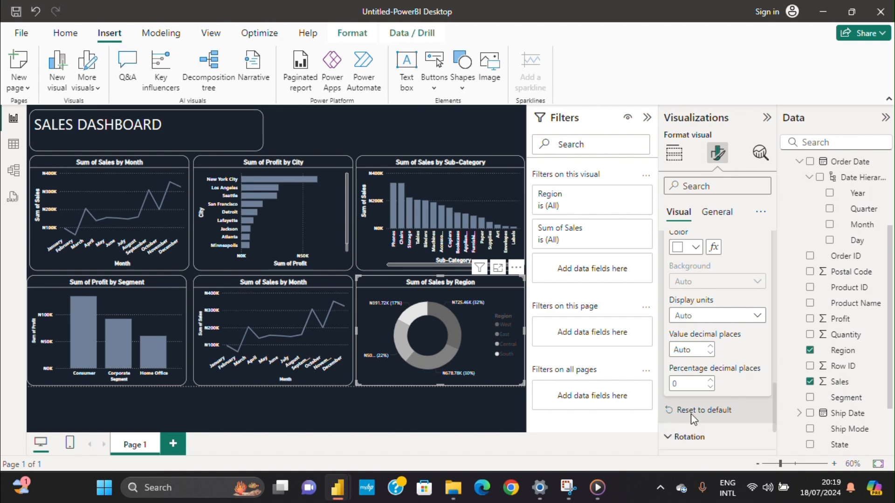
pyautogui.scroll(-1, 702, 416)
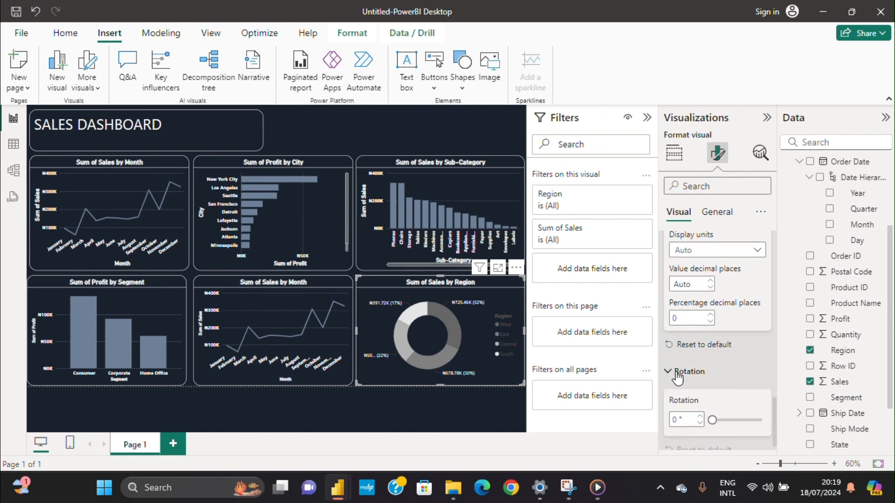
# Rotate the donut chart's slices to 73°.
pyautogui.click(723, 421)
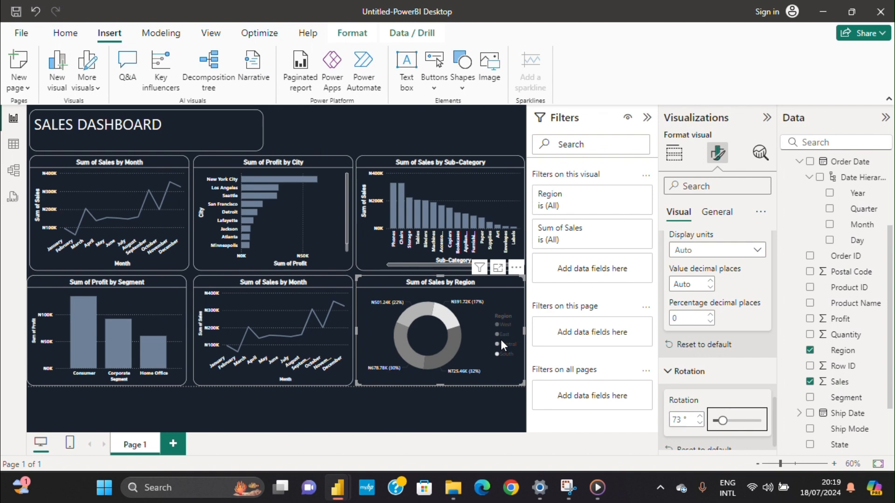
pyautogui.scroll(-10, 702, 296)
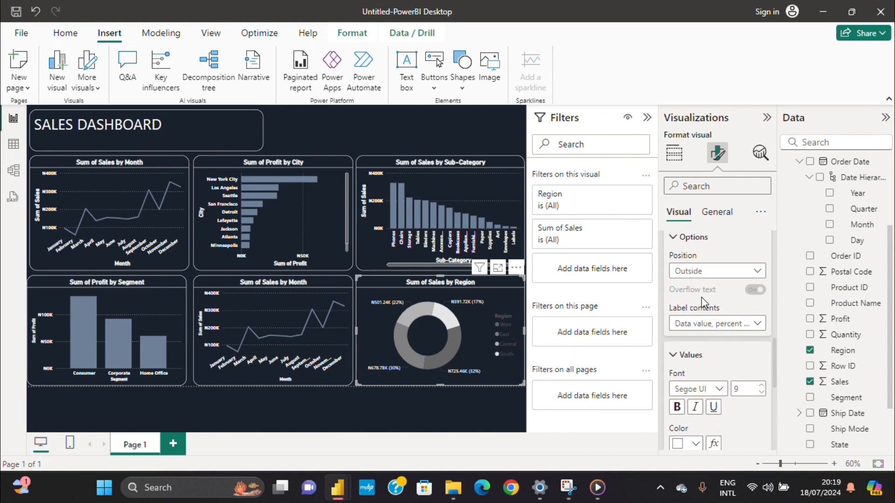
pyautogui.scroll(5, 702, 296)
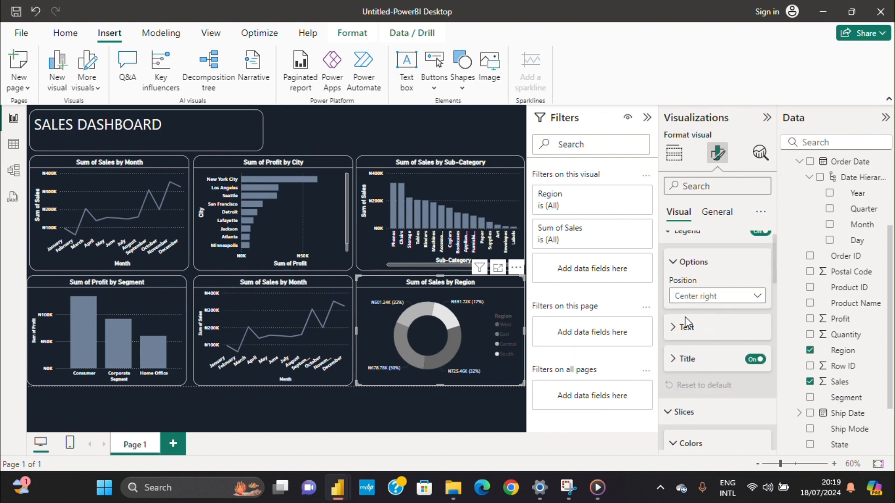
# Look through the donut chart's legend title, slice color and detail label settings.
pyautogui.click(676, 254)
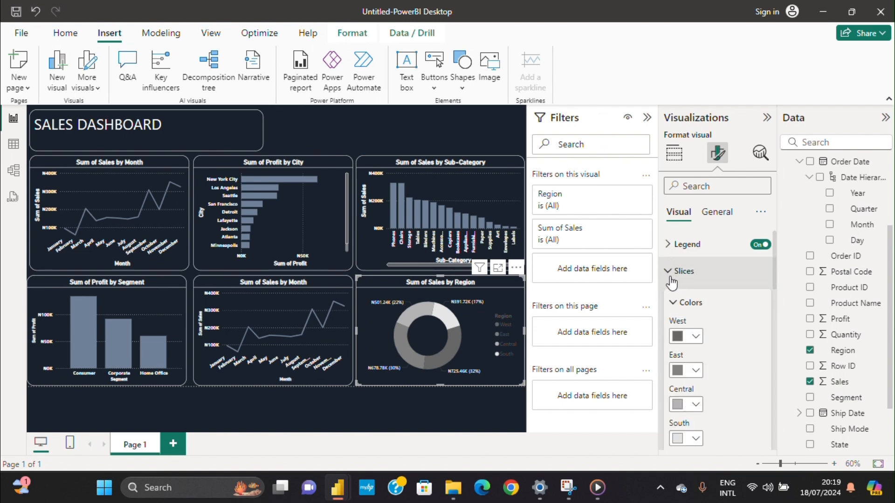
pyautogui.click(671, 244)
pyautogui.scroll(-1, 703, 311)
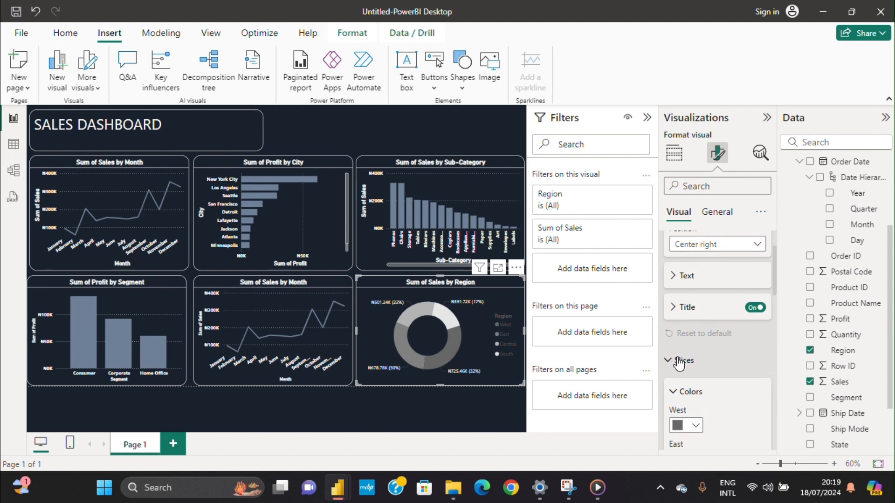
pyautogui.click(671, 308)
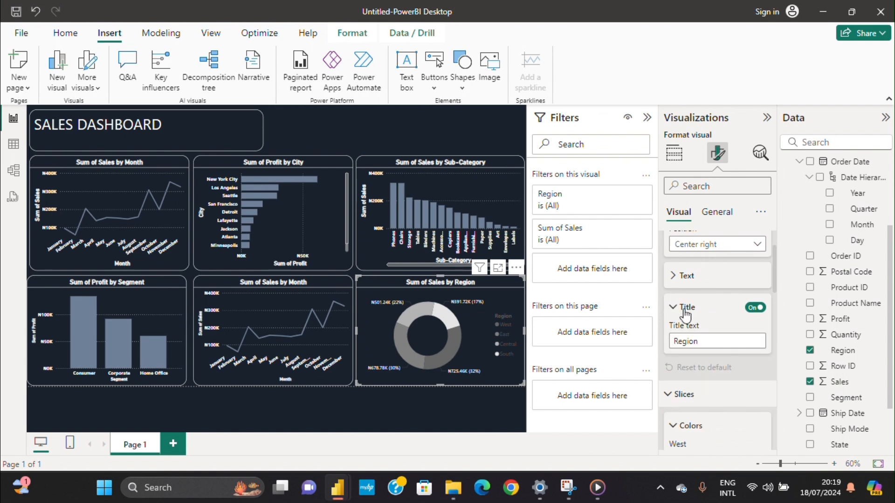
pyautogui.scroll(-10, 682, 396)
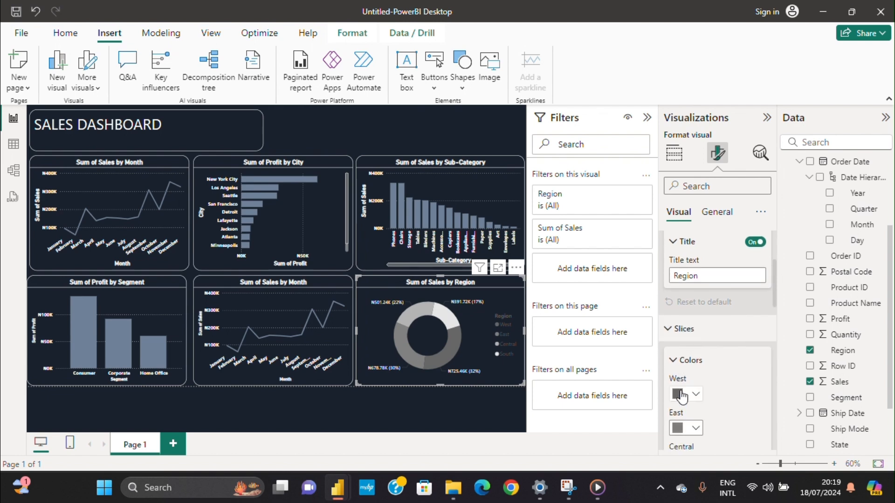
pyautogui.scroll(-3, 681, 381)
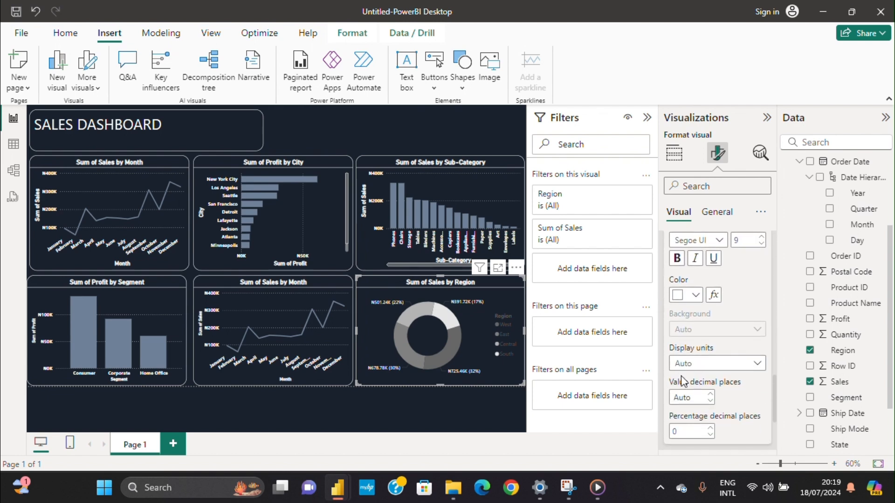
pyautogui.click(696, 295)
pyautogui.click(697, 296)
pyautogui.scroll(6, 695, 317)
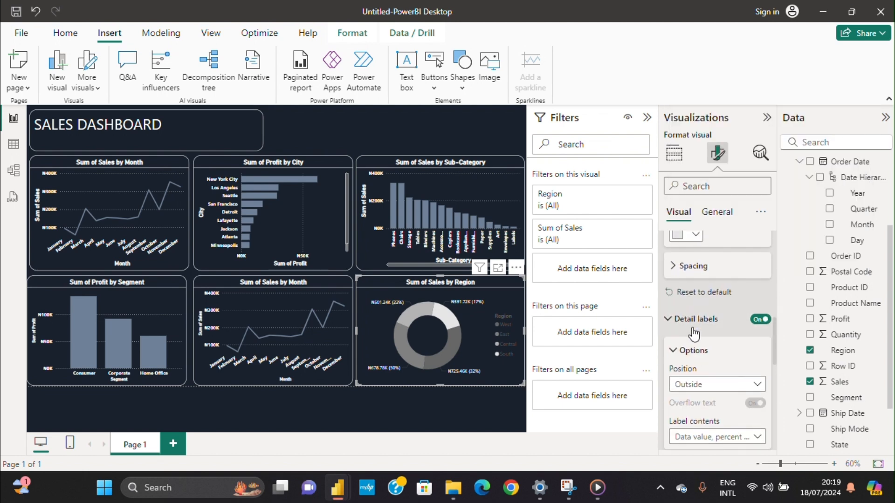
# Set the text color of the donut chart's legend to white.
pyautogui.scroll(5, 694, 335)
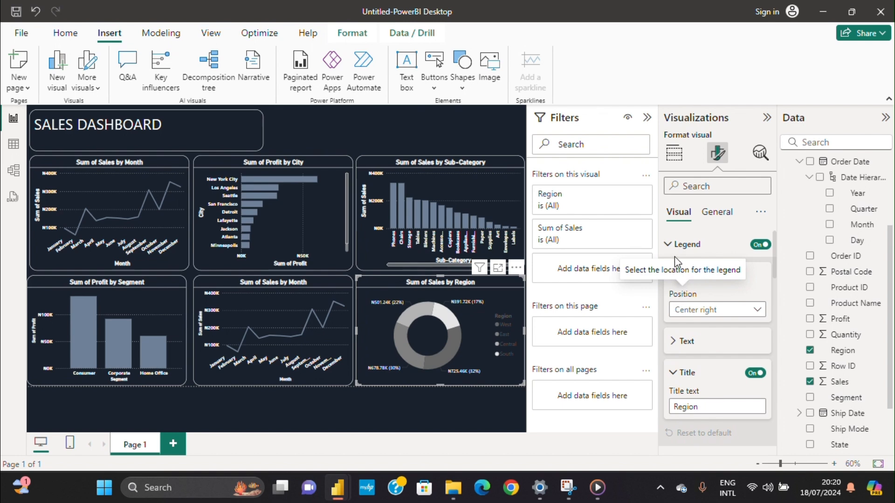
pyautogui.click(670, 245)
pyautogui.click(716, 212)
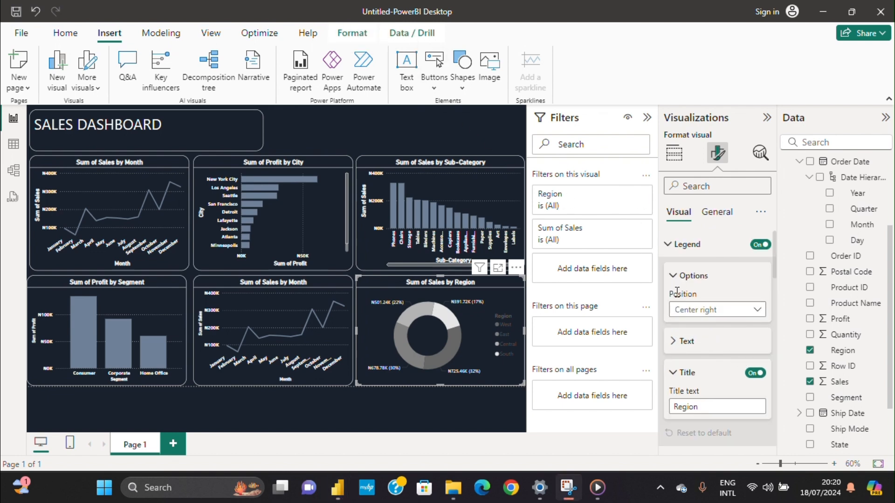
pyautogui.click(673, 342)
pyautogui.click(697, 431)
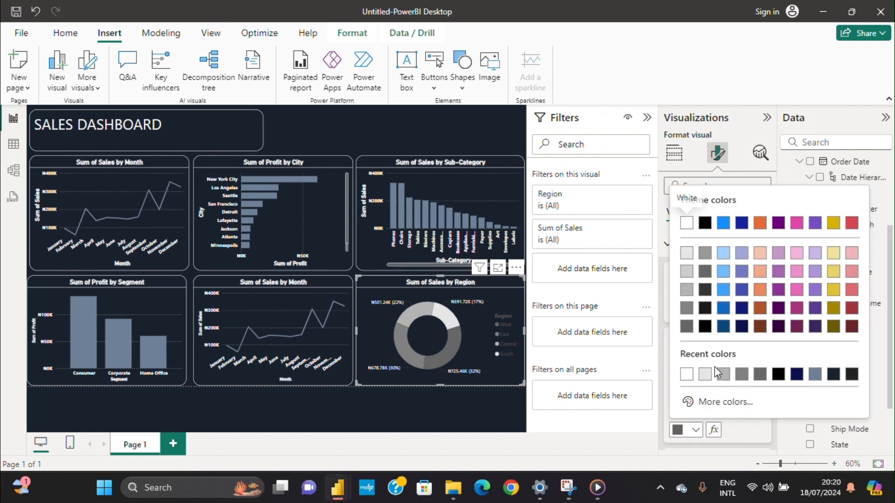
pyautogui.click(685, 375)
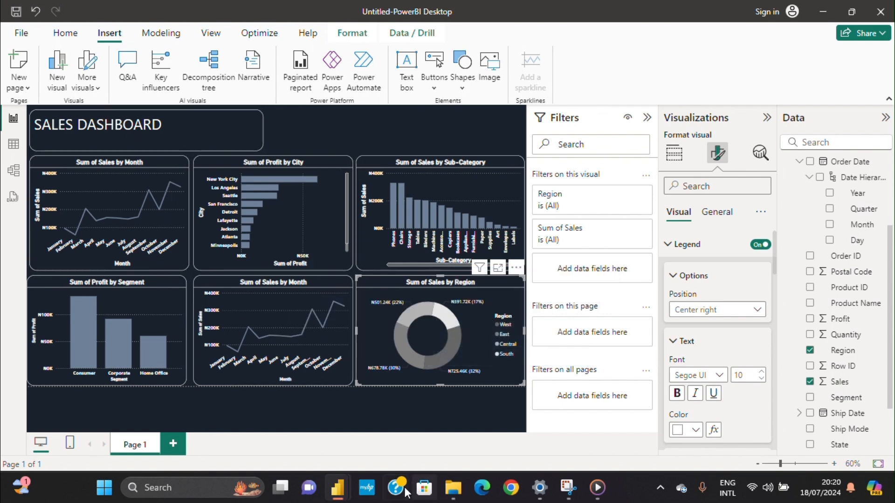
# Add an empty card visual and place it beside the SALES DASHBOARD title box.
pyautogui.click(344, 491)
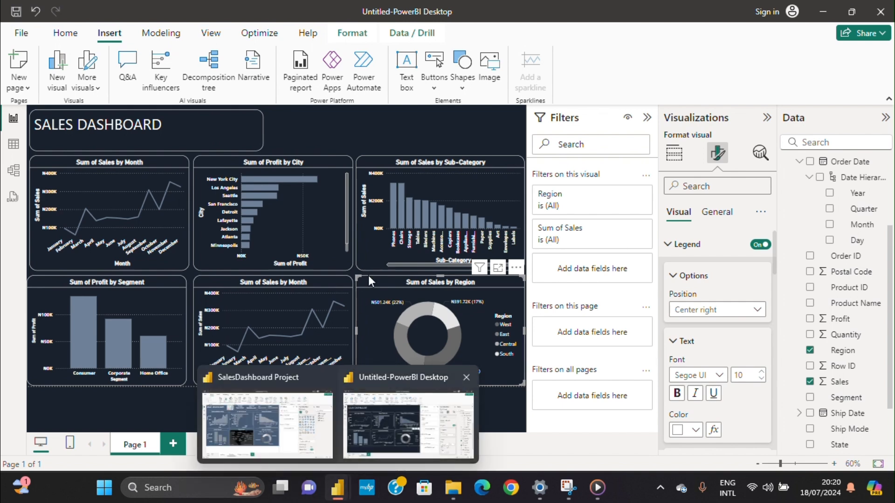
pyautogui.click(380, 137)
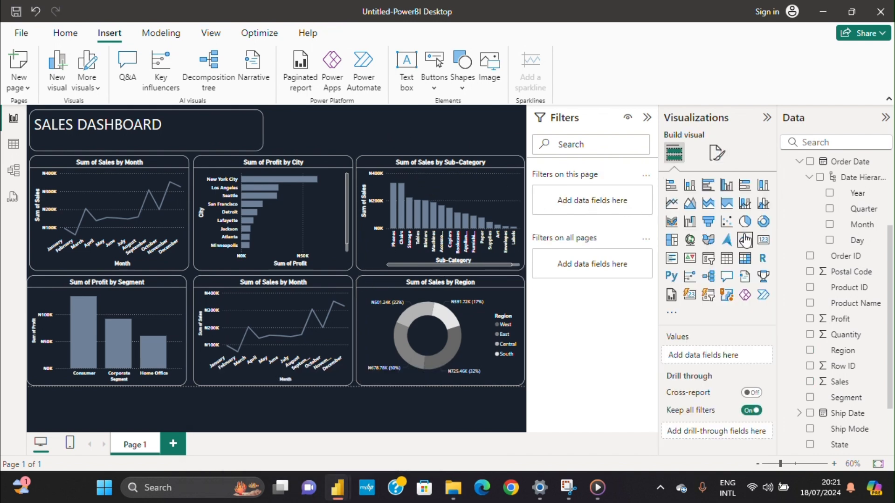
pyautogui.click(765, 241)
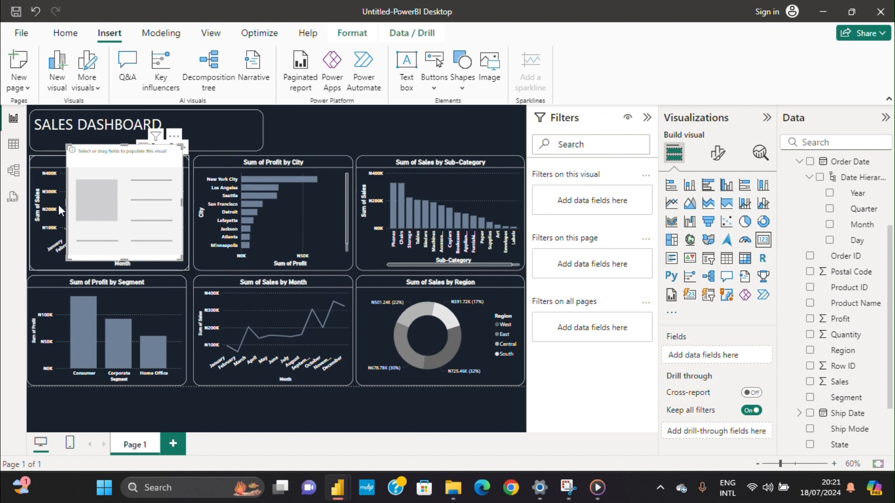
pyautogui.moveTo(106, 193); pyautogui.dragTo(323, 144)
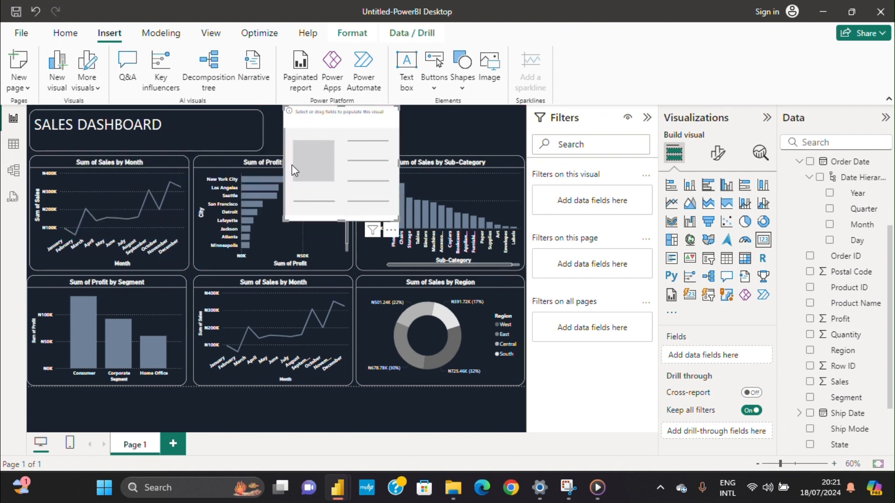
# Nudge the SALES DASHBOARD text box slightly up and fine-tune its height above the charts.
pyautogui.click(243, 140)
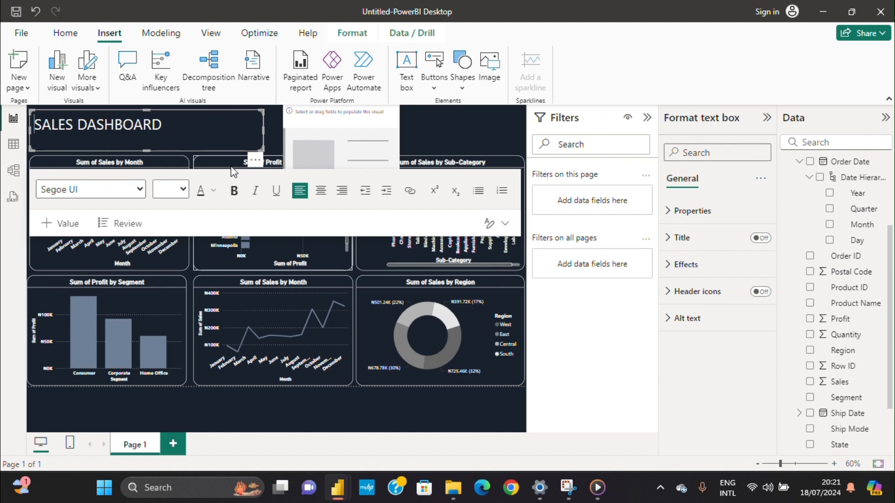
pyautogui.moveTo(223, 151); pyautogui.dragTo(221, 156)
pyautogui.press('Up')
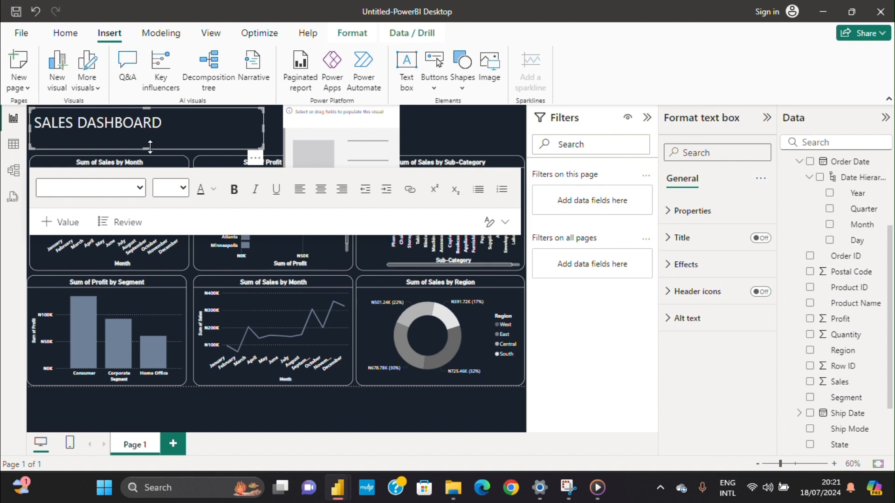
pyautogui.moveTo(150, 151); pyautogui.dragTo(151, 148)
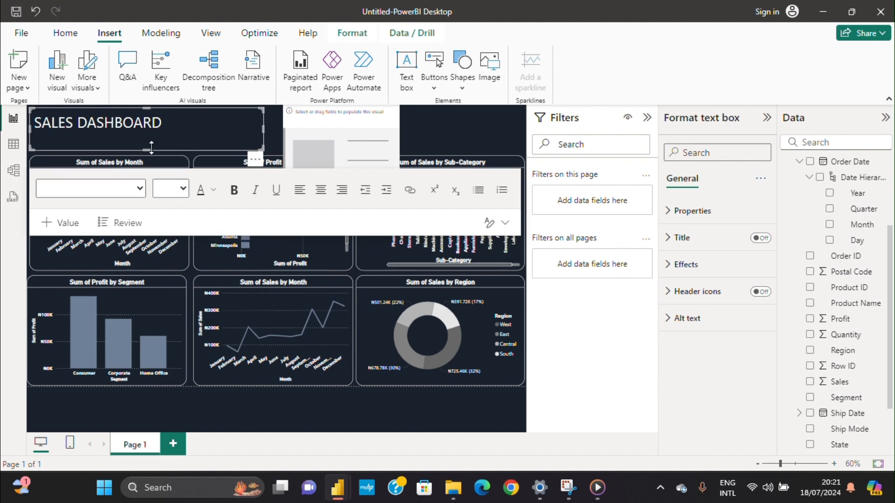
pyautogui.click(292, 134)
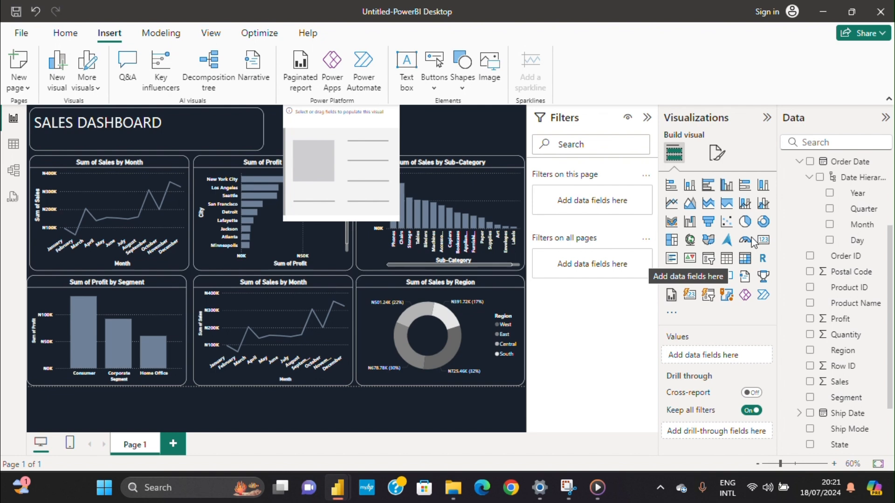
pyautogui.scroll(-2, 863, 309)
pyautogui.scroll(4, 858, 314)
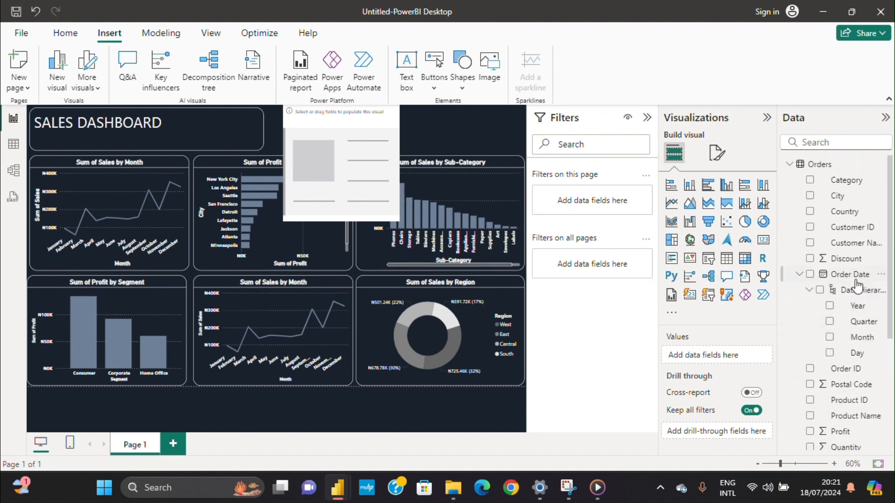
pyautogui.scroll(-3, 857, 289)
pyautogui.scroll(3, 852, 286)
pyautogui.moveTo(838, 438); pyautogui.dragTo(706, 354)
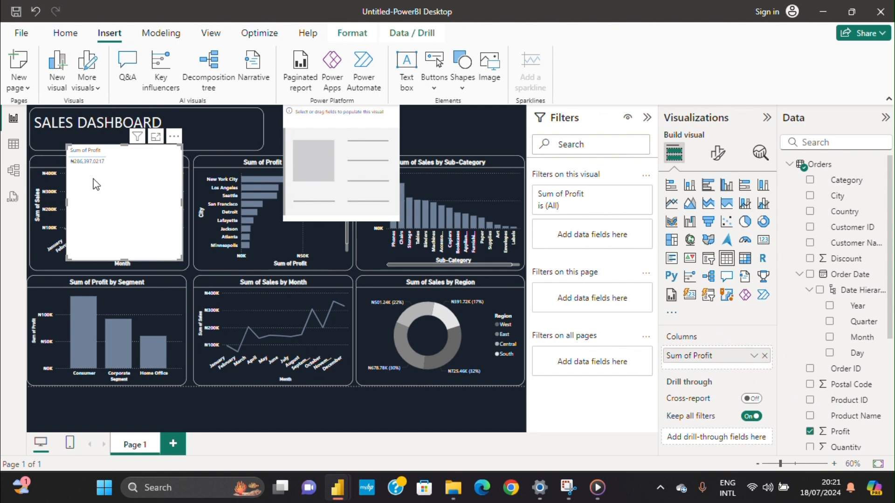
pyautogui.press('Delete')
# Add the Profit field to the empty card and set the card's background transparency to 100%.
pyautogui.click(334, 116)
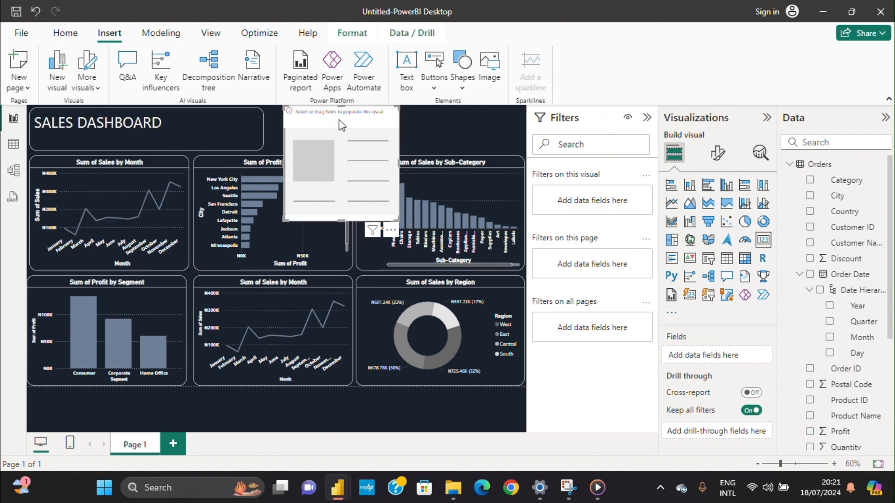
pyautogui.moveTo(853, 433); pyautogui.dragTo(713, 356)
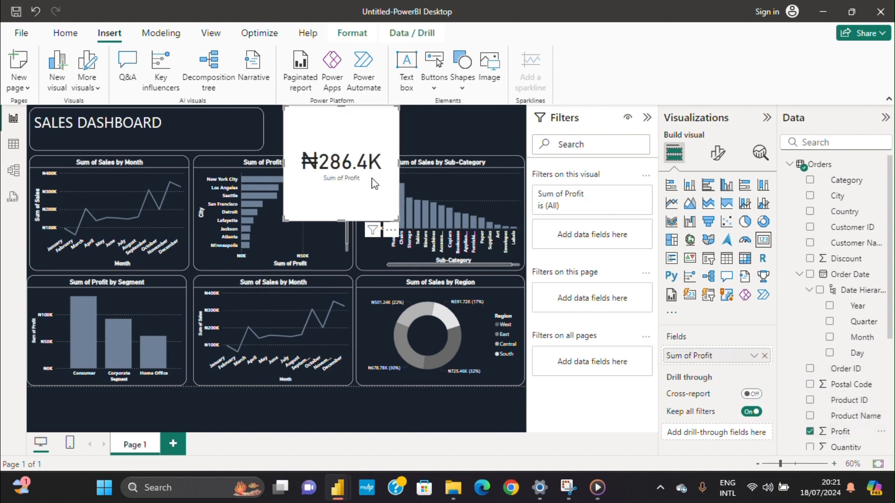
pyautogui.click(717, 153)
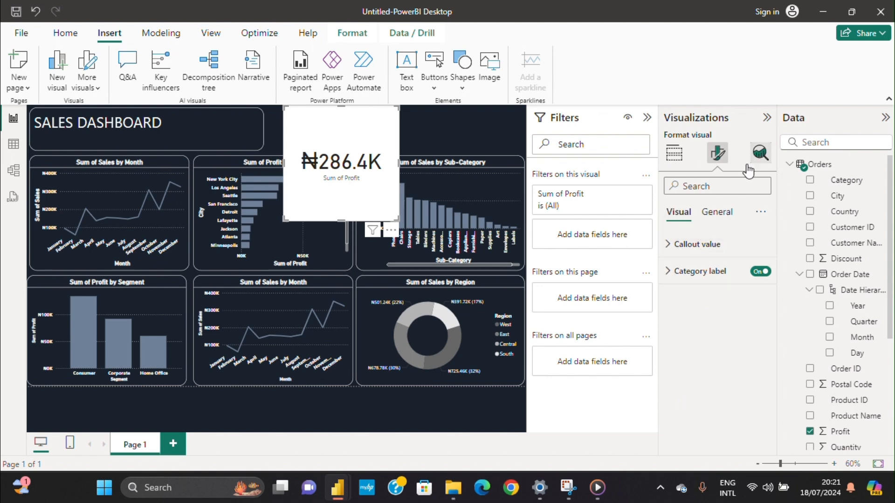
pyautogui.click(716, 212)
pyautogui.click(688, 298)
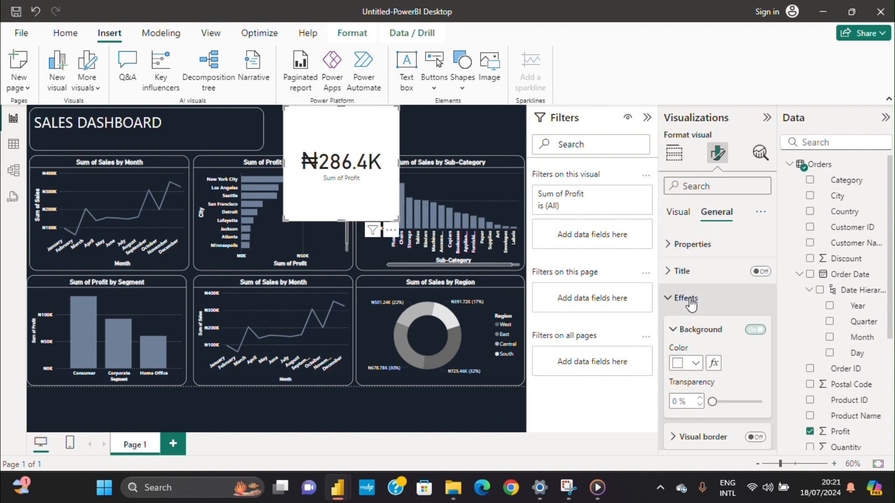
pyautogui.moveTo(712, 402); pyautogui.dragTo(784, 396)
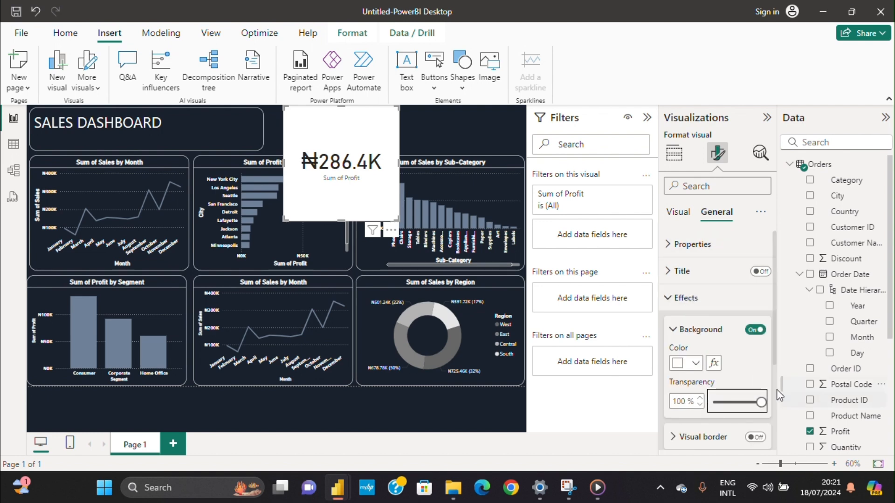
# Give the profit card a white visual border with 20 px rounded corners.
pyautogui.scroll(-3, 721, 354)
pyautogui.click(754, 299)
pyautogui.click(682, 301)
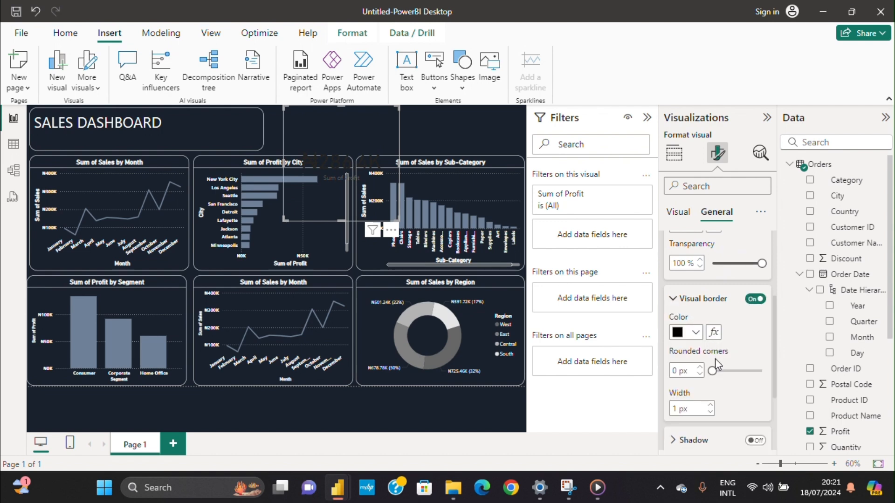
pyautogui.click(695, 336)
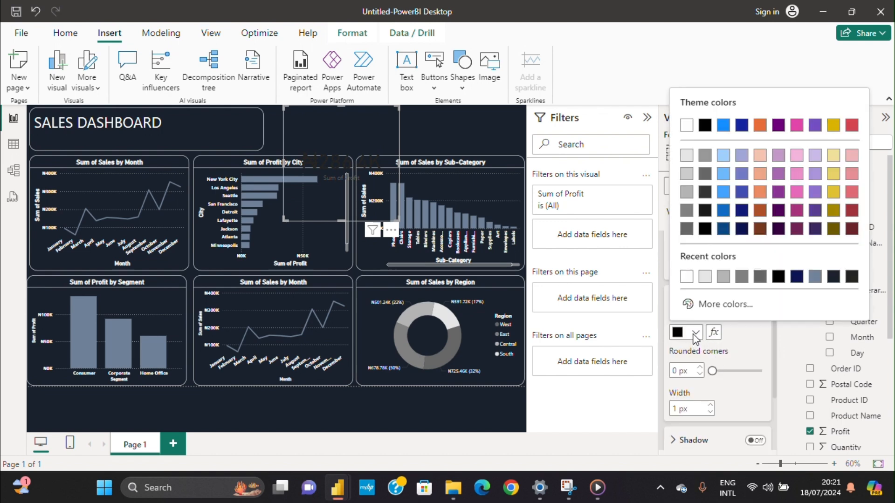
pyautogui.click(684, 278)
pyautogui.click(678, 370)
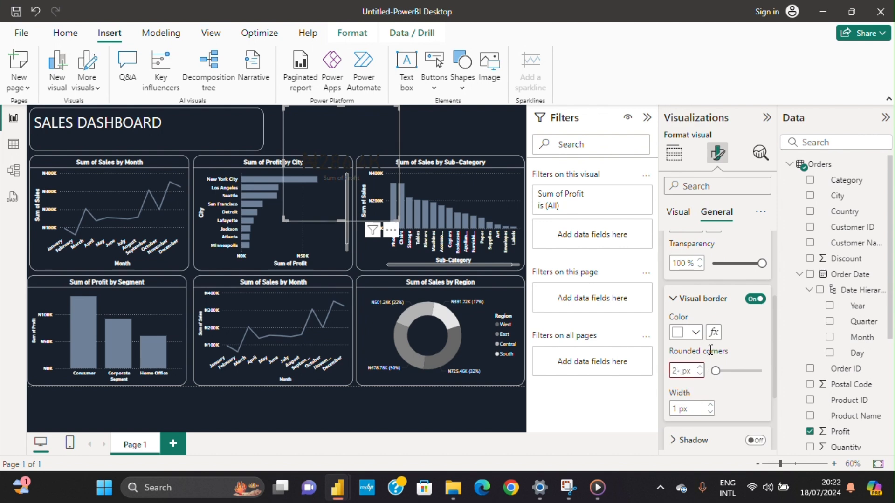
pyautogui.write('20')
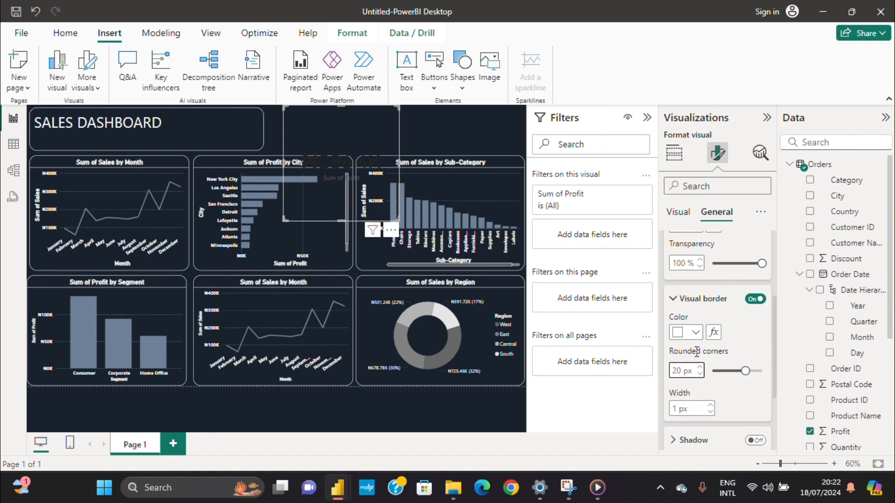
pyautogui.scroll(-2, 696, 357)
pyautogui.scroll(4, 690, 289)
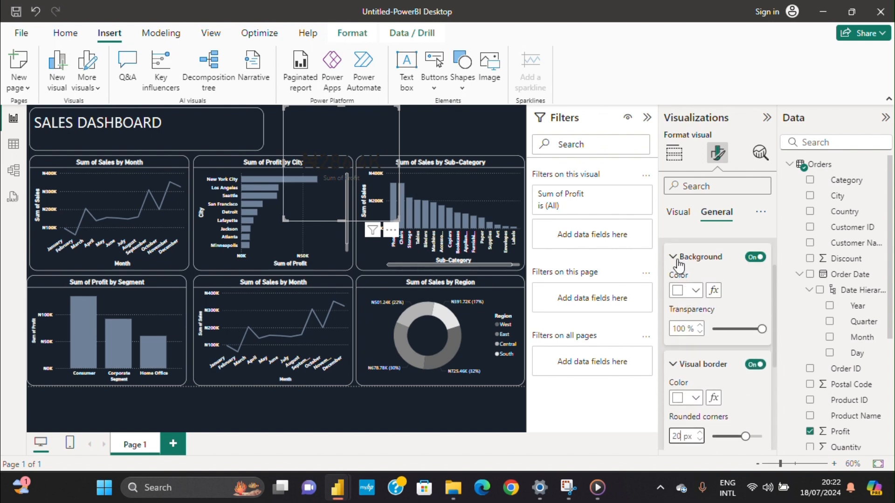
# Set the profit card's callout value to white and bold.
pyautogui.click(678, 212)
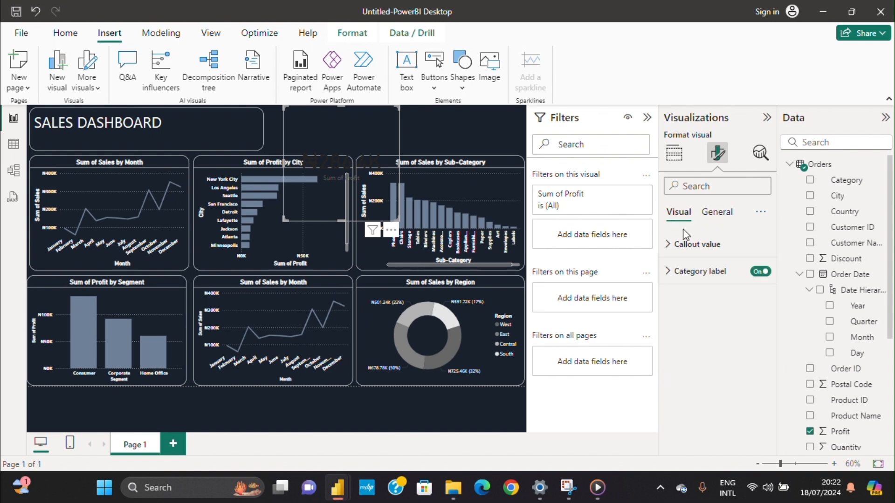
pyautogui.click(669, 273)
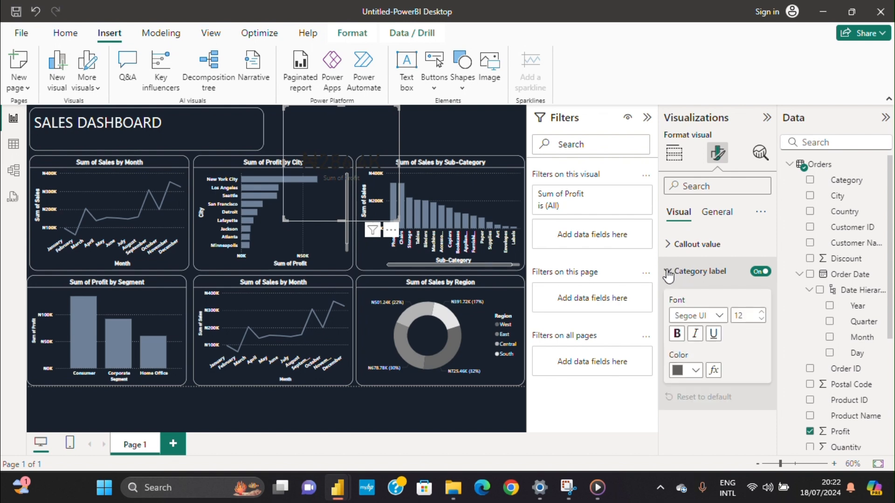
pyautogui.click(676, 245)
pyautogui.click(697, 344)
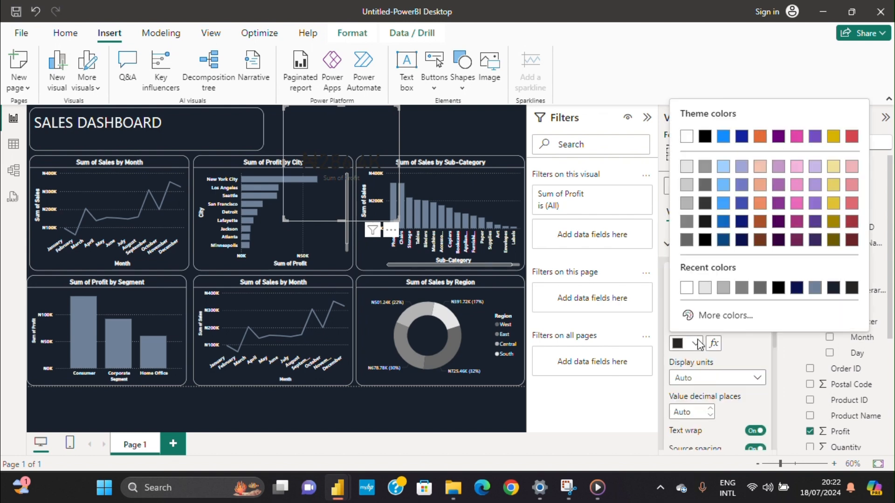
pyautogui.click(686, 287)
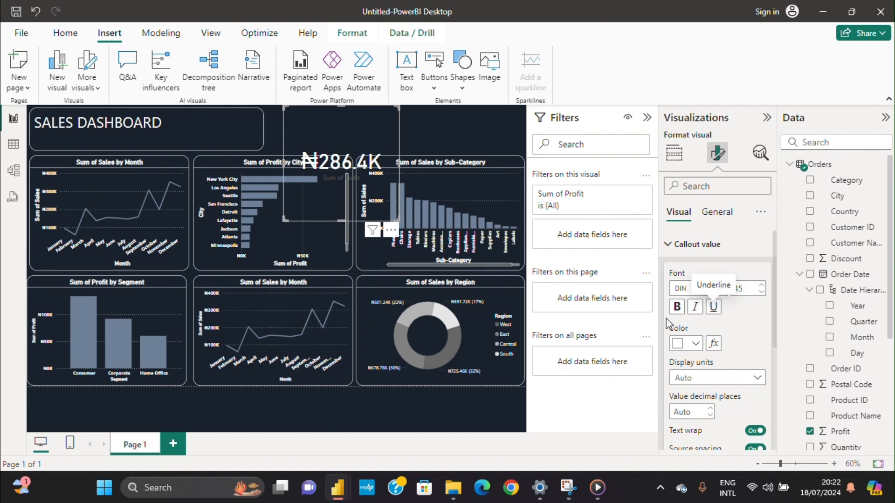
pyautogui.click(678, 309)
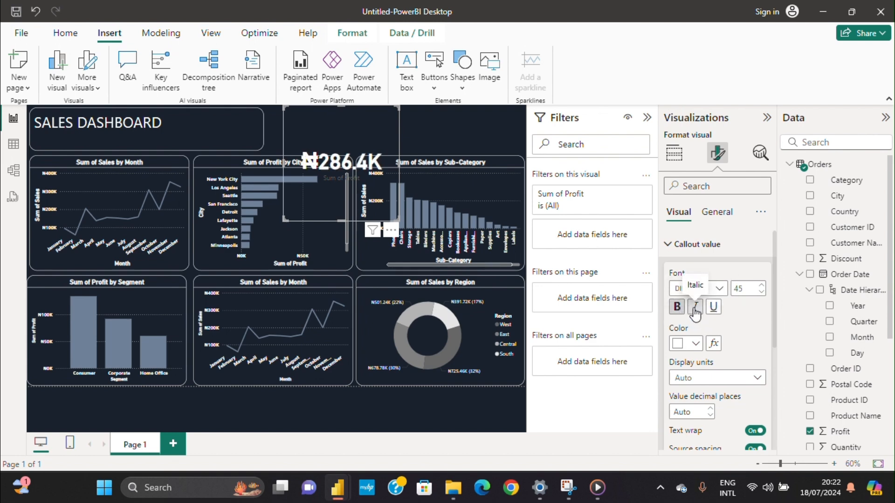
# Turn on the profit card's title and set its text to "Total Profit".
pyautogui.click(715, 213)
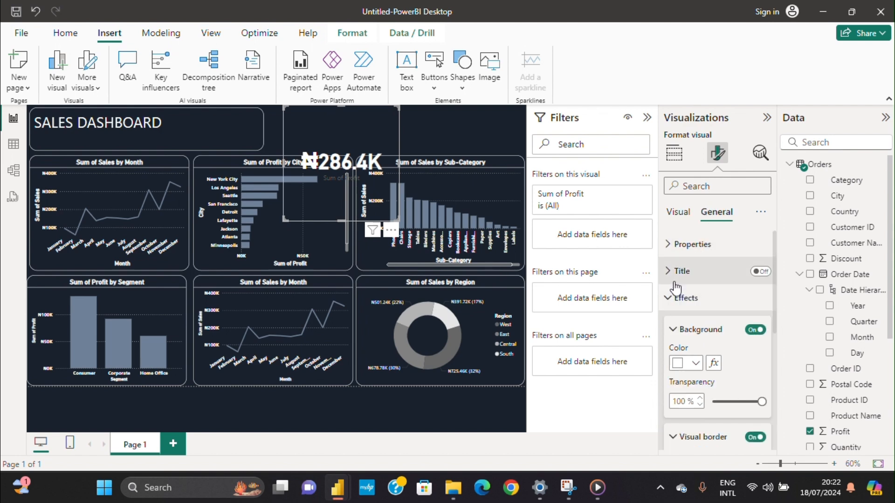
pyautogui.click(668, 245)
pyautogui.click(668, 245)
pyautogui.click(673, 271)
pyautogui.click(759, 271)
pyautogui.click(735, 301)
pyautogui.click(693, 334)
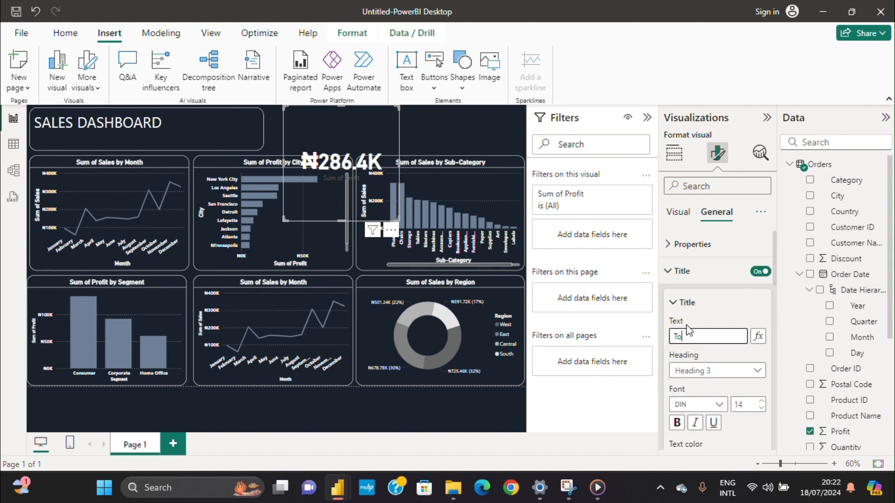
pyautogui.write('Total Profit')
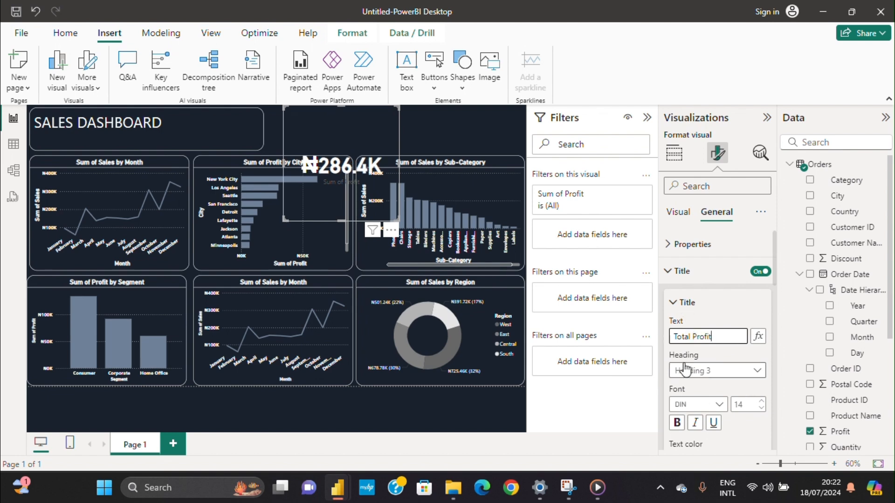
# Format the Total Profit title as white, centered, bold text at font size 23.
pyautogui.scroll(-3, 673, 373)
pyautogui.click(696, 329)
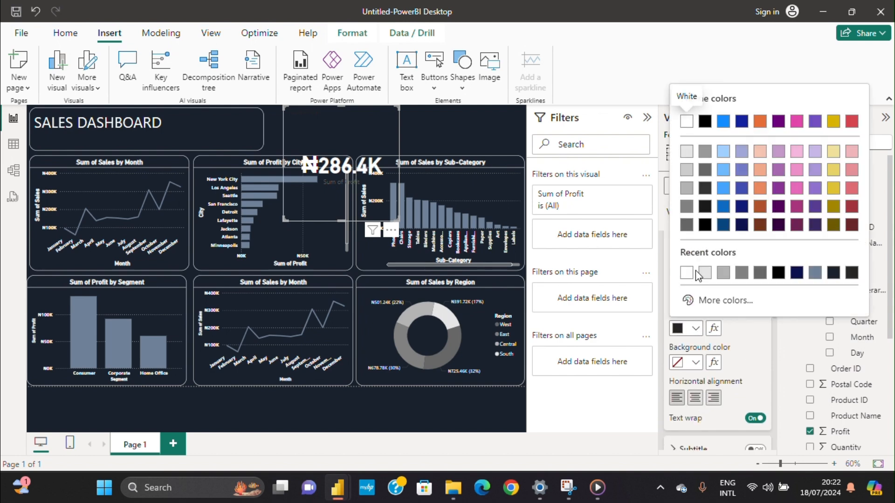
pyautogui.click(688, 275)
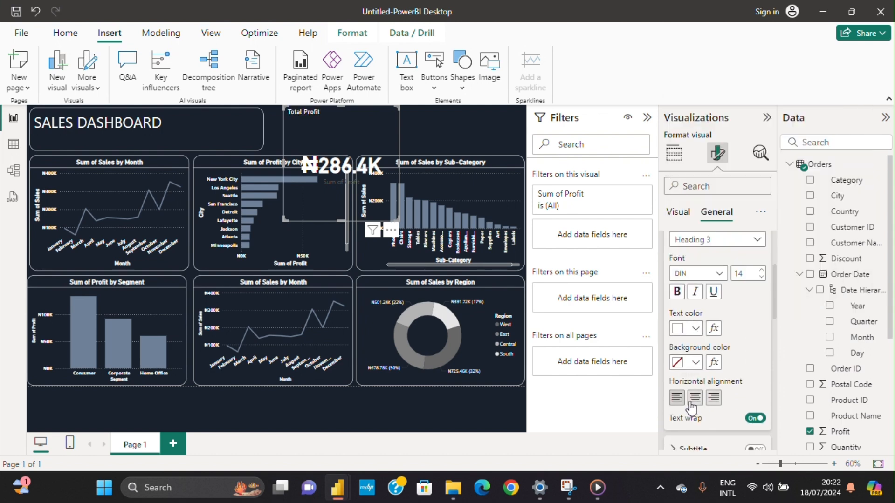
pyautogui.click(691, 403)
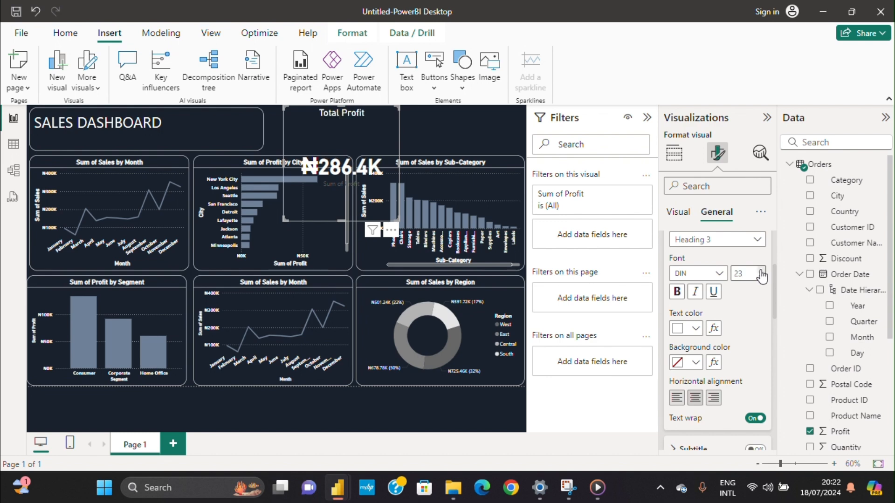
pyautogui.click(677, 292)
pyautogui.scroll(-2, 679, 335)
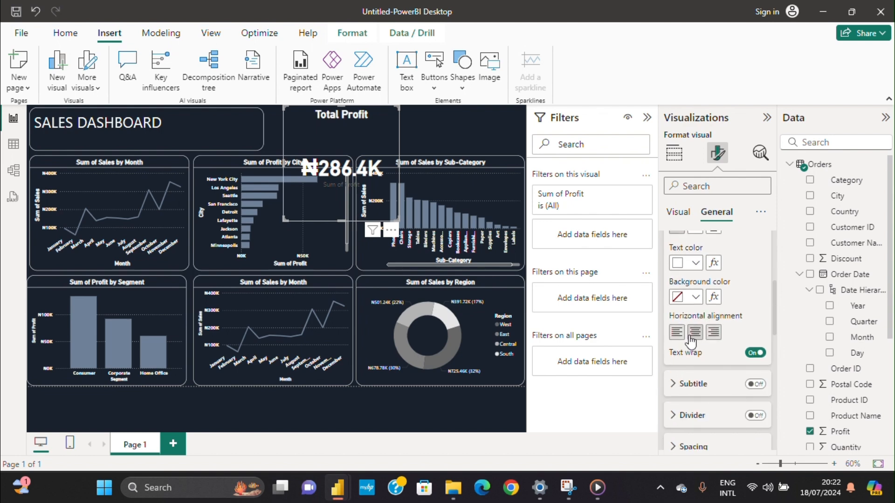
# Turn off the profit card's category label and shorten the card so it ends level with the SALES DASHBOARD box.
pyautogui.click(684, 215)
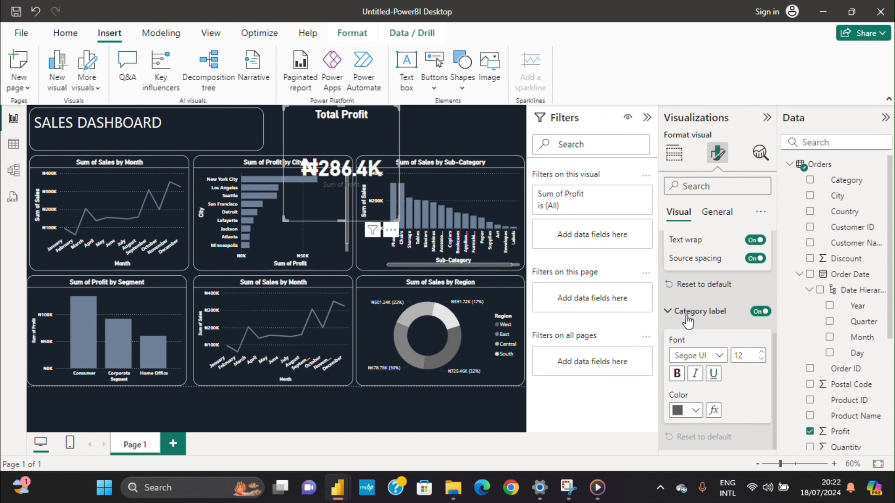
pyautogui.click(757, 313)
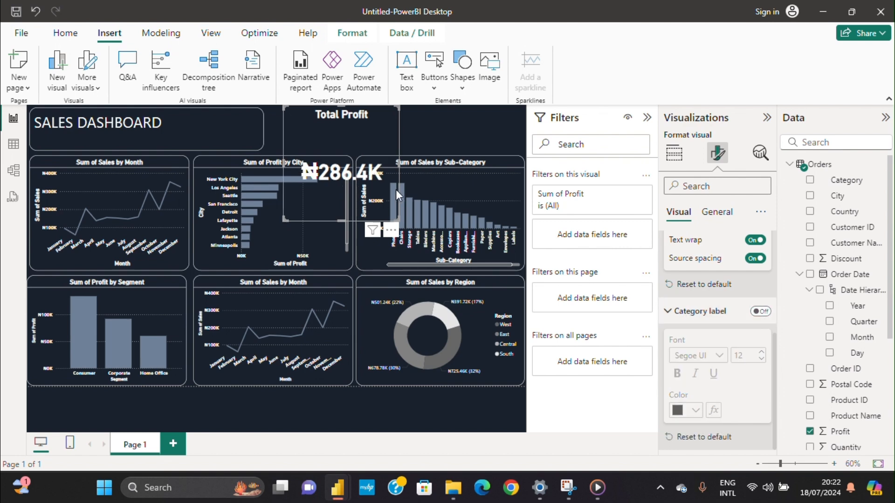
pyautogui.moveTo(341, 218); pyautogui.dragTo(331, 149)
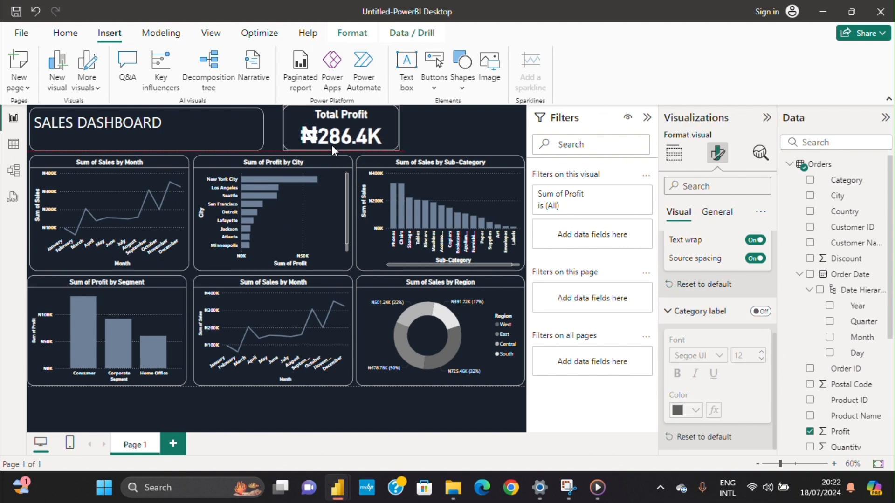
# Move the Total Profit card up against the SALES DASHBOARD box, fine-tuning its height and narrowing it.
pyautogui.moveTo(378, 116); pyautogui.dragTo(331, 144)
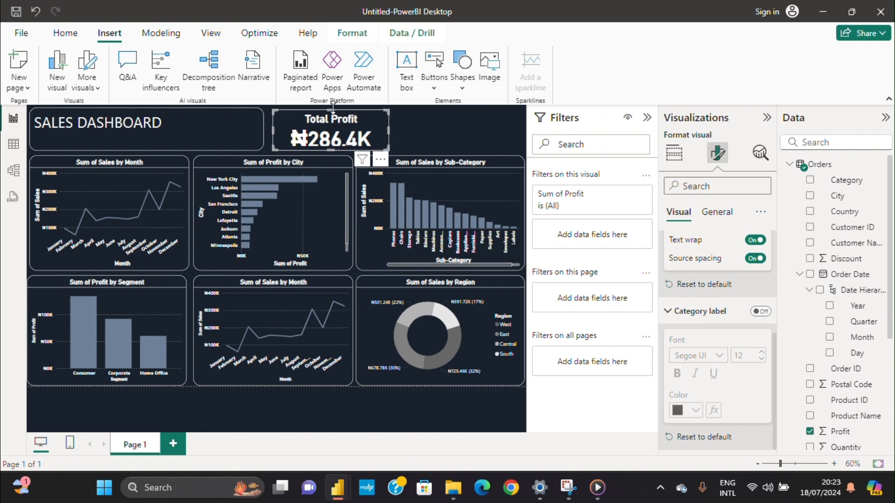
pyautogui.click(331, 108)
pyautogui.click(332, 112)
pyautogui.moveTo(328, 112); pyautogui.dragTo(328, 109)
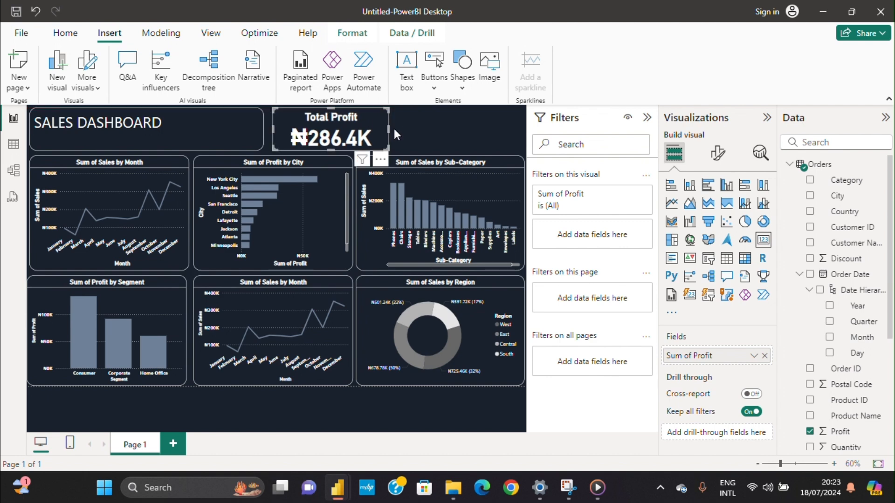
pyautogui.moveTo(387, 124); pyautogui.dragTo(363, 118)
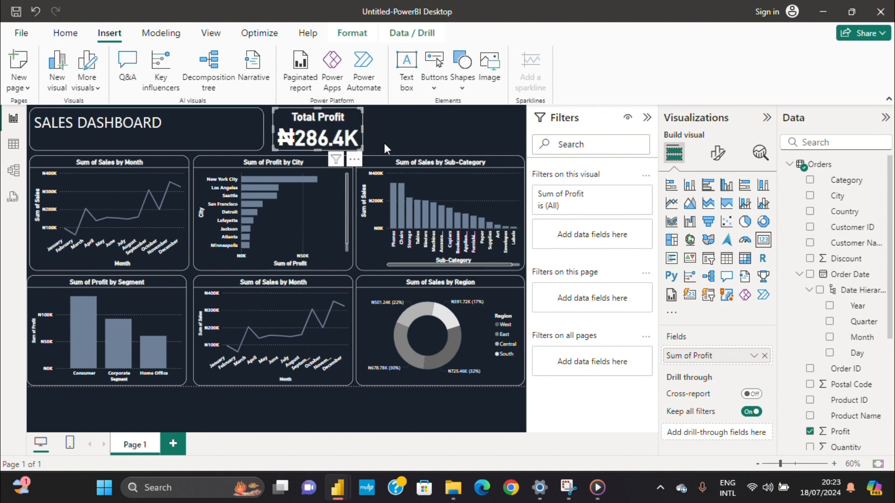
pyautogui.press('Left')
pyautogui.press('Left')
pyautogui.press('Left')
pyautogui.press('Left')
pyautogui.press('Left')
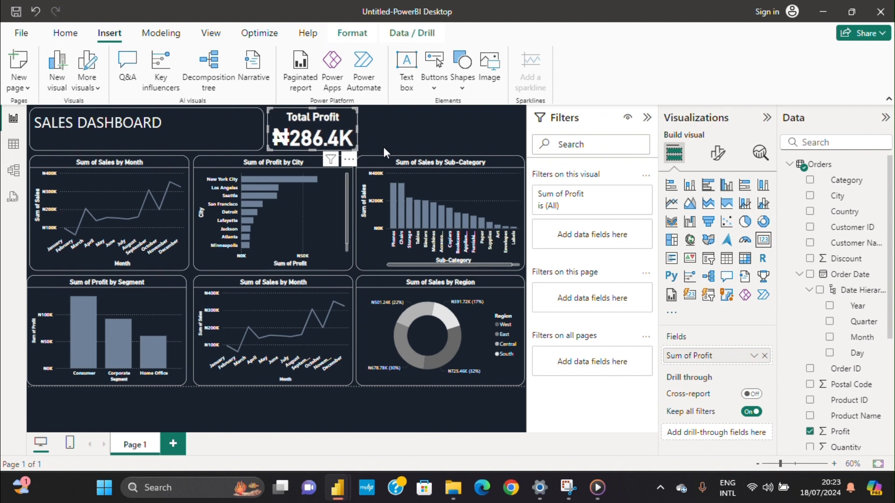
# Set the Total Profit callout value to font size 32 without bold, and narrow the card to fit it.
pyautogui.click(717, 153)
pyautogui.click(706, 244)
pyautogui.click(760, 292)
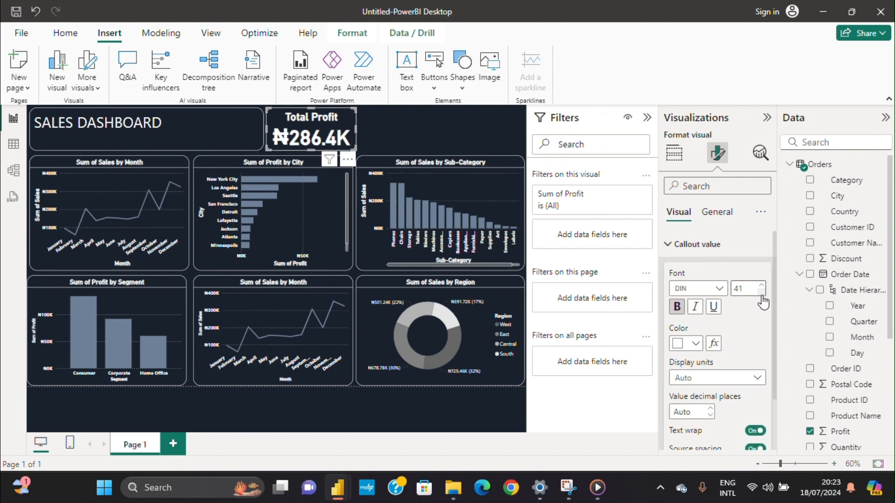
pyautogui.click(761, 294)
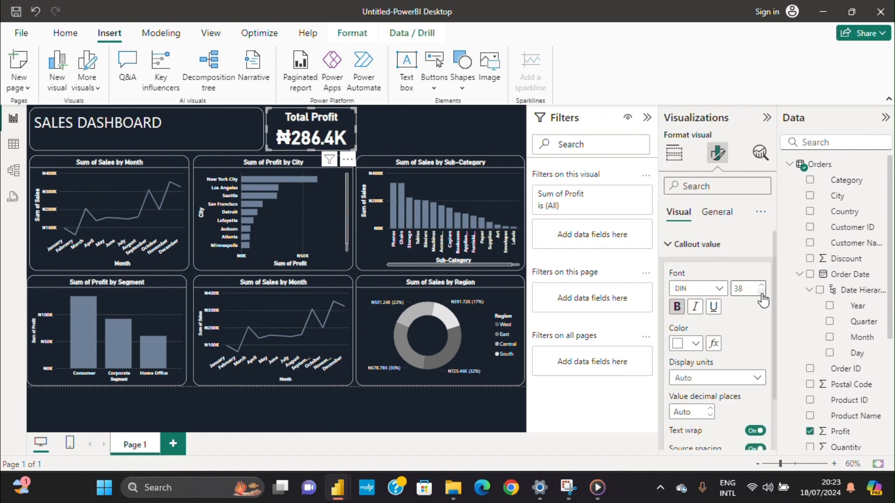
pyautogui.click(677, 308)
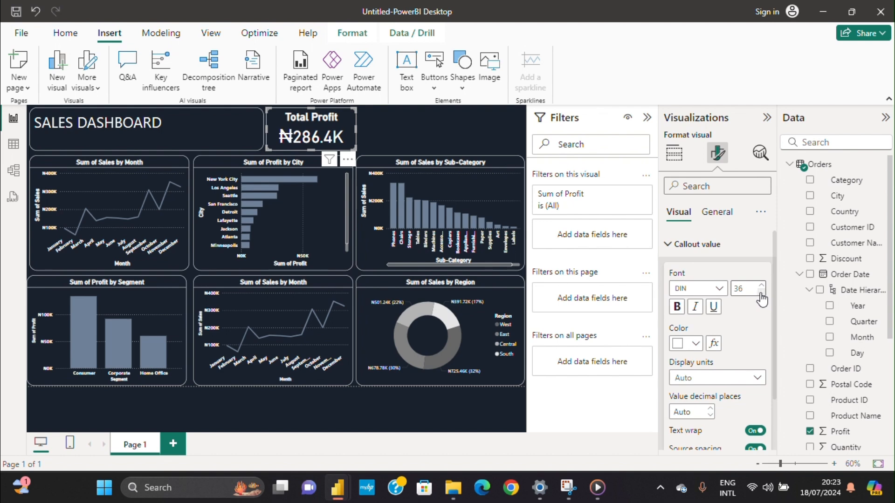
pyautogui.click(760, 293)
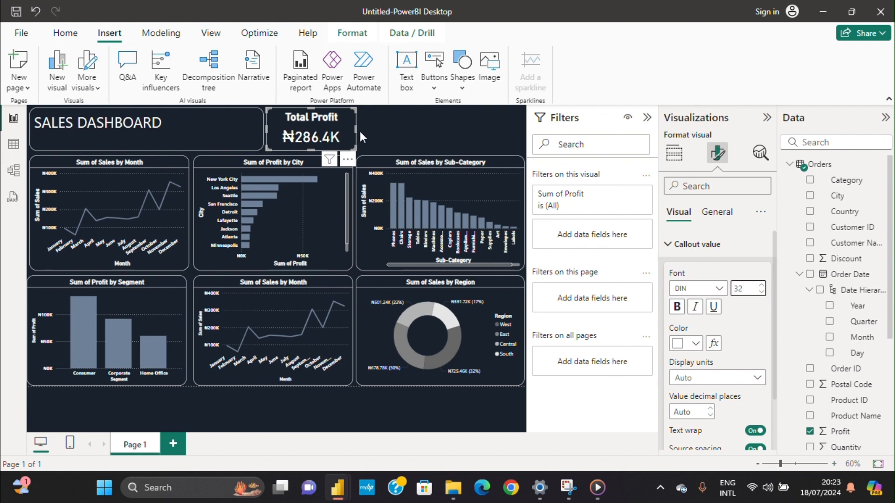
pyautogui.moveTo(354, 124); pyautogui.dragTo(339, 116)
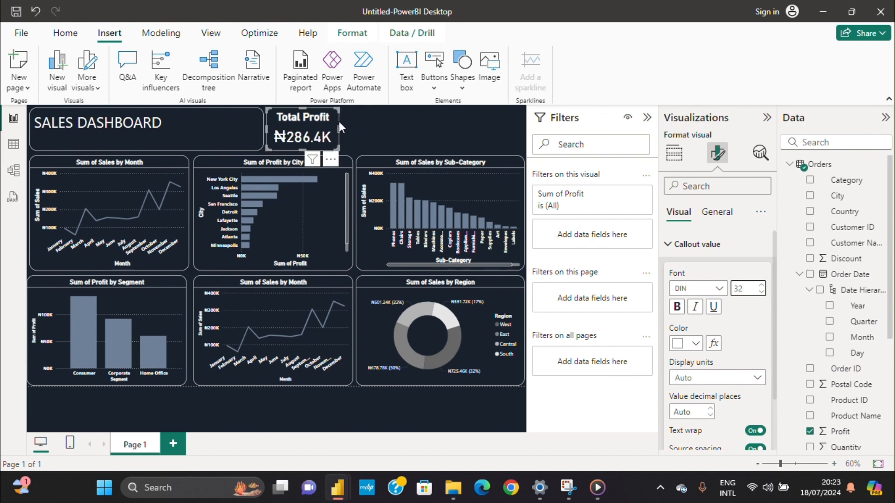
# Duplicate the Total Profit card and place the copy directly beside the original.
pyautogui.hotkey('ctrl', 'c')
pyautogui.hotkey('ctrl', 'v')
pyautogui.moveTo(336, 124); pyautogui.dragTo(407, 123)
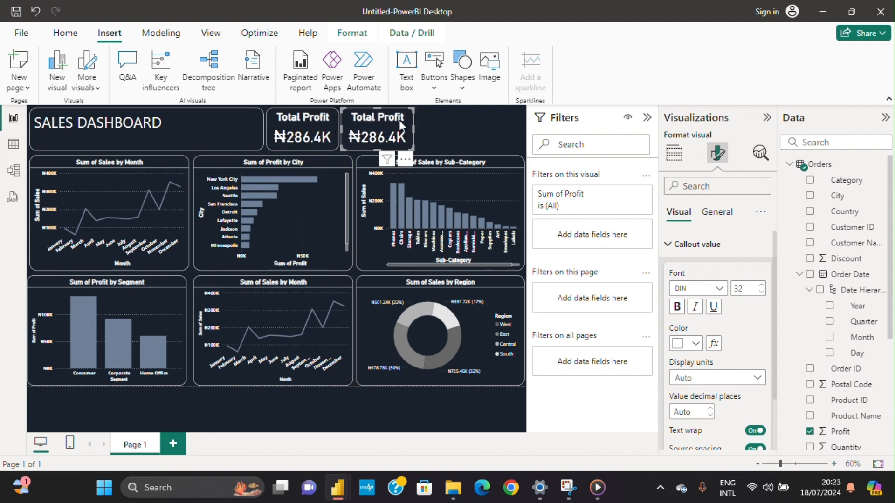
pyautogui.click(415, 127)
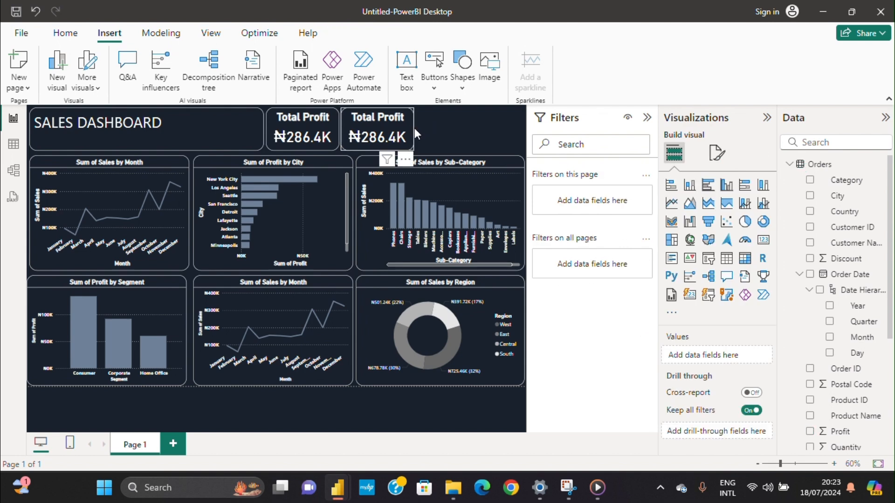
# Replace the Profit field with Sales in the duplicated card and narrow the card slightly.
pyautogui.click(413, 130)
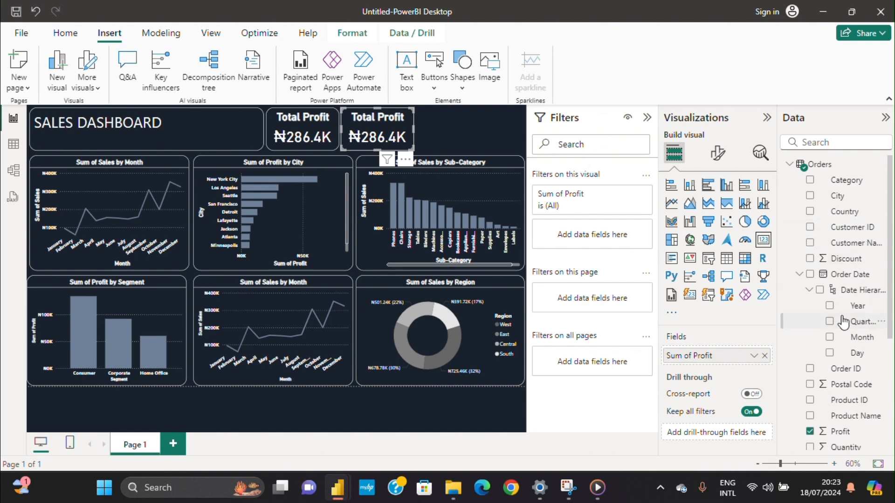
pyautogui.click(810, 432)
pyautogui.scroll(-3, 839, 410)
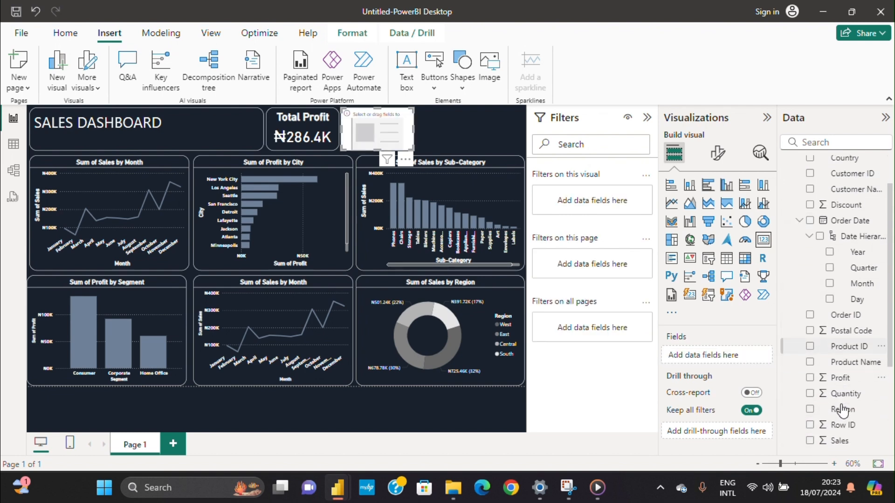
pyautogui.moveTo(836, 362); pyautogui.dragTo(690, 355)
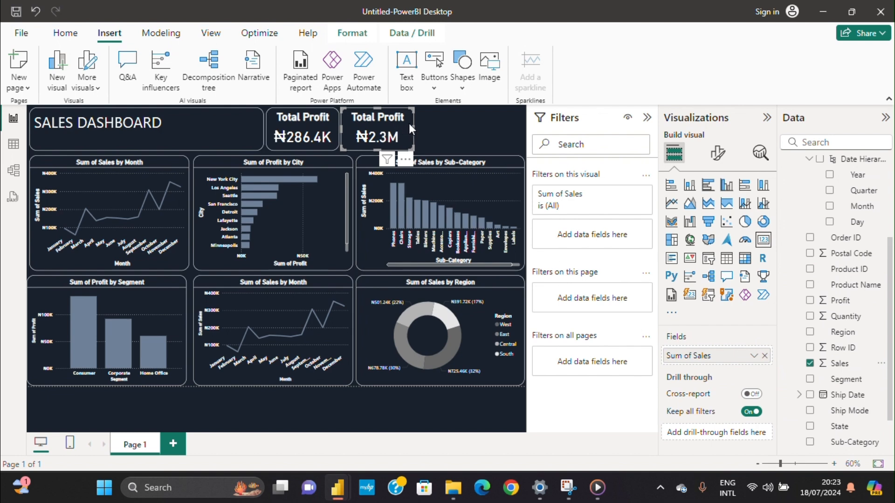
pyautogui.moveTo(414, 129); pyautogui.dragTo(405, 127)
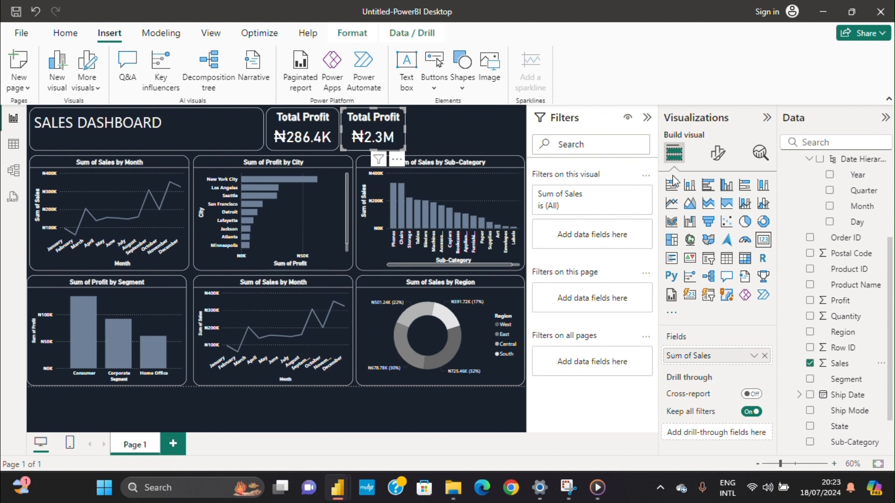
# Change the duplicated card's title text to "Total Sales".
pyautogui.click(717, 153)
pyautogui.click(711, 218)
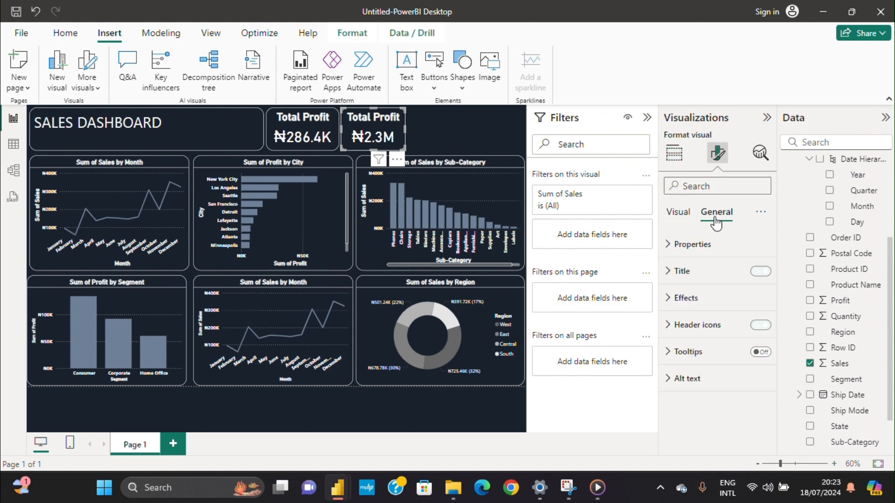
pyautogui.click(673, 280)
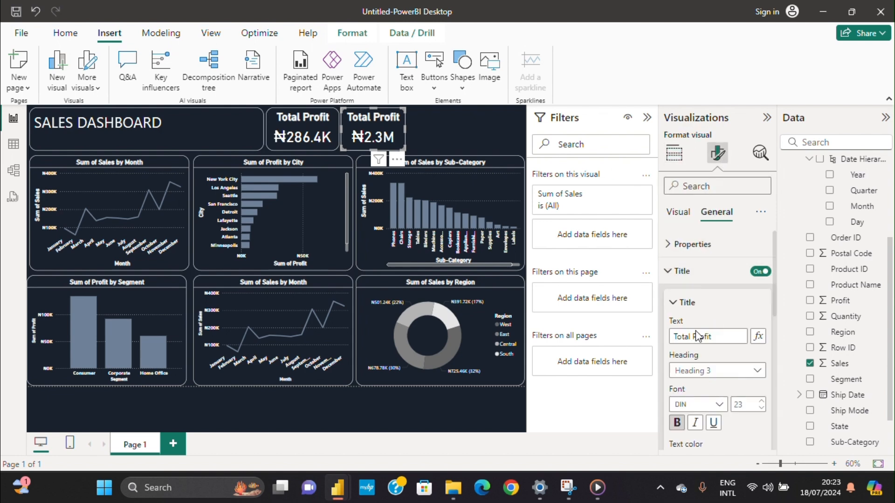
pyautogui.moveTo(714, 336); pyautogui.dragTo(693, 336)
pyautogui.write('Sales')
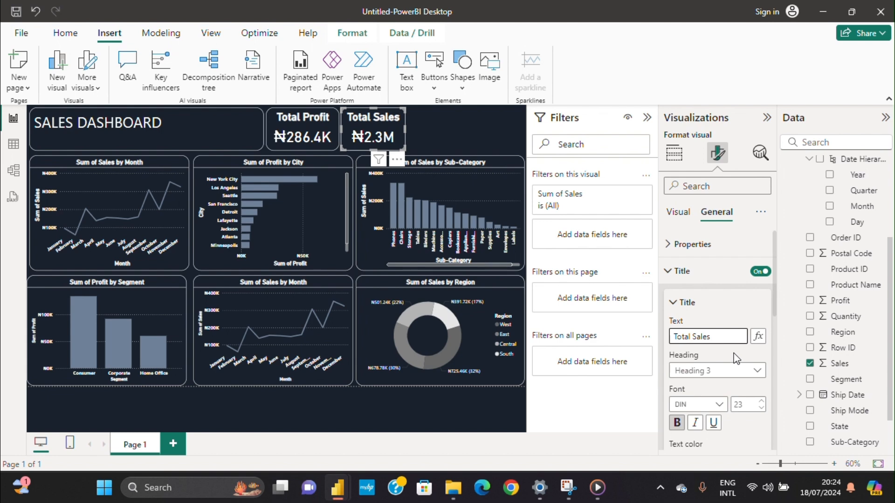
# Move the Total Profit card aside and place the Total Sales card directly beside the dashboard title.
pyautogui.click(431, 133)
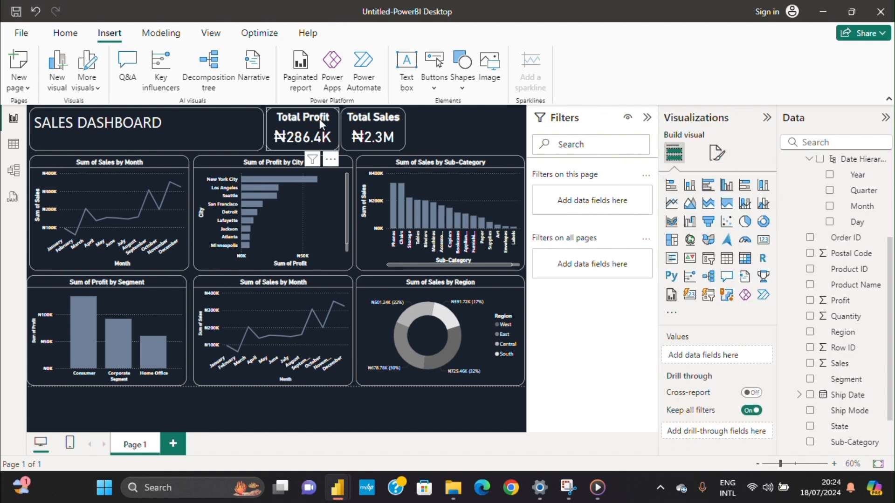
pyautogui.moveTo(328, 128); pyautogui.dragTo(459, 126)
pyautogui.moveTo(358, 135); pyautogui.dragTo(290, 140)
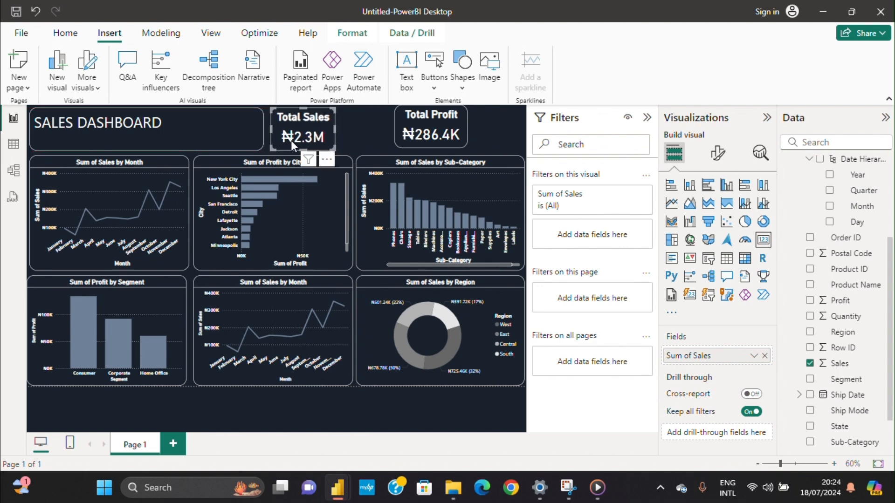
pyautogui.press('Left')
pyautogui.press('Left')
pyautogui.press('Left')
pyautogui.press('Left')
pyautogui.press('Left')
pyautogui.press('Left')
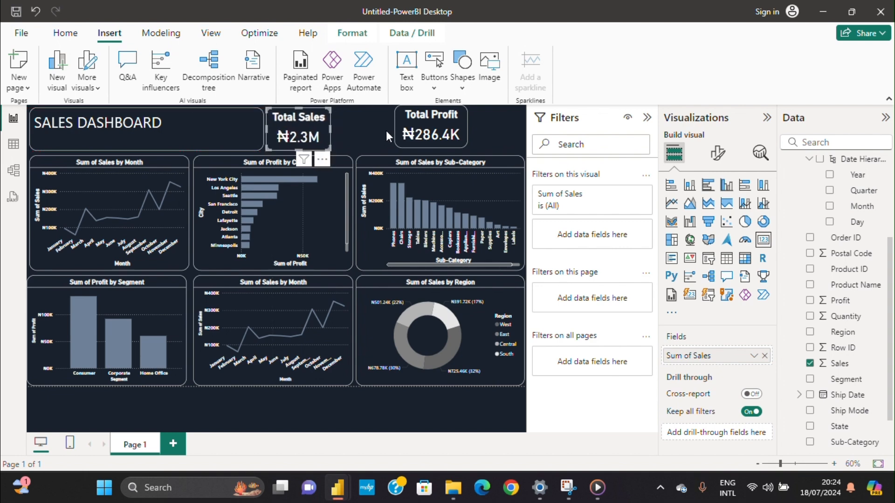
# Place the Total Profit card directly beside the Total Sales card, level with it.
pyautogui.moveTo(395, 125); pyautogui.dragTo(337, 130)
pyautogui.press('Left')
pyautogui.press('Left')
pyautogui.press('Left')
pyautogui.press('Left')
pyautogui.press('Left')
pyautogui.press('Left')
pyautogui.press('Left')
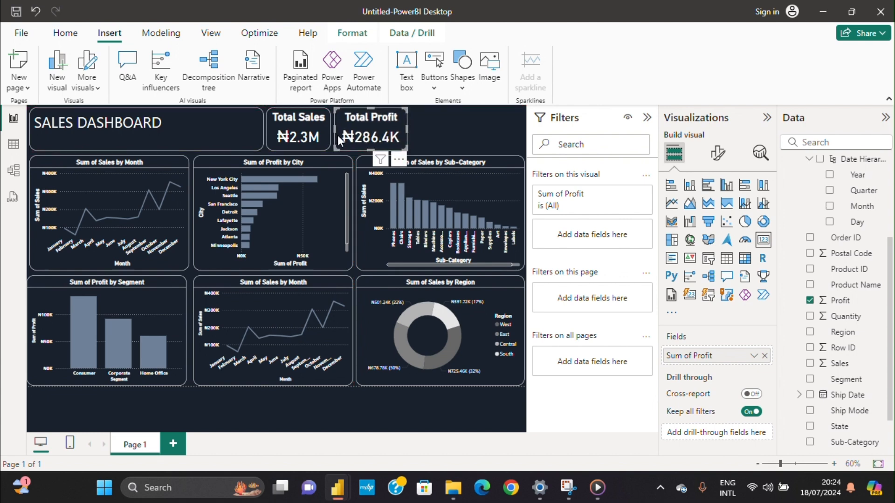
pyautogui.click(434, 130)
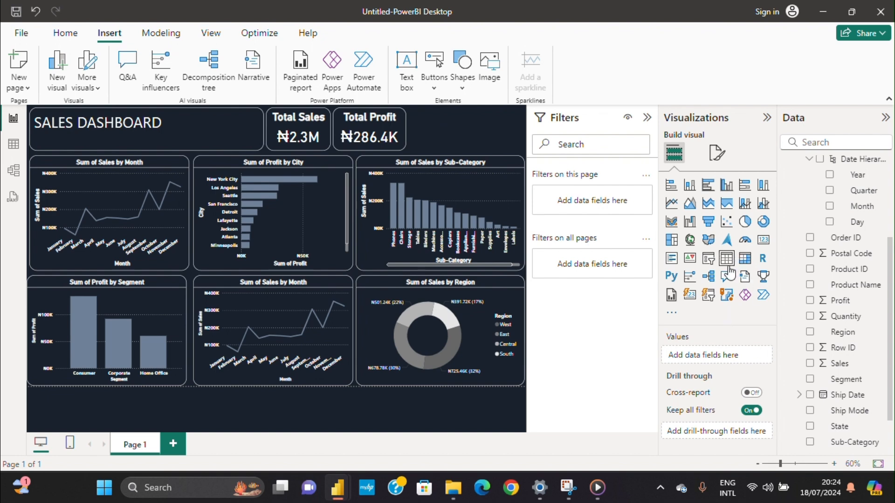
# Add a slicer to the report page using the Year level of the Order Date hierarchy.
pyautogui.click(708, 258)
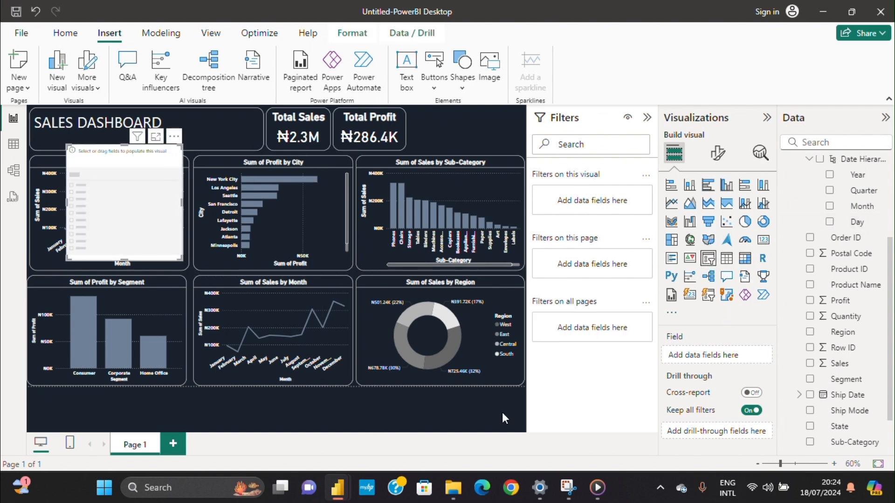
pyautogui.scroll(3, 841, 214)
pyautogui.scroll(2, 841, 214)
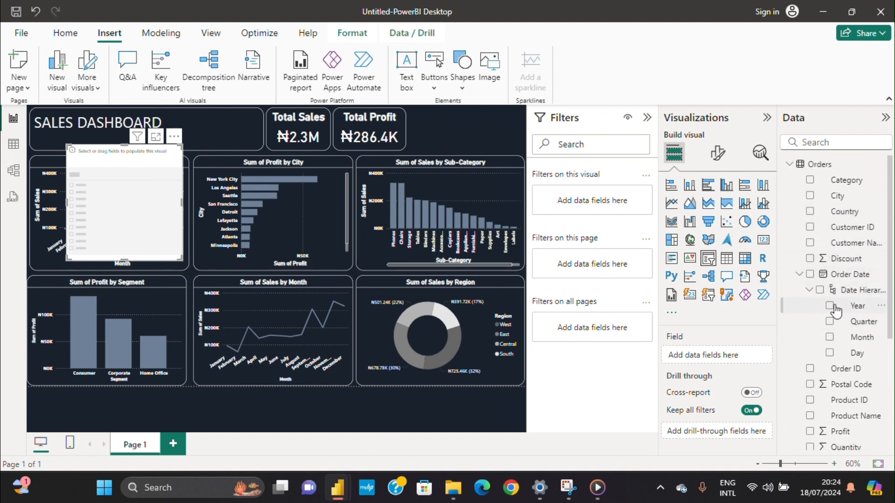
pyautogui.click(830, 306)
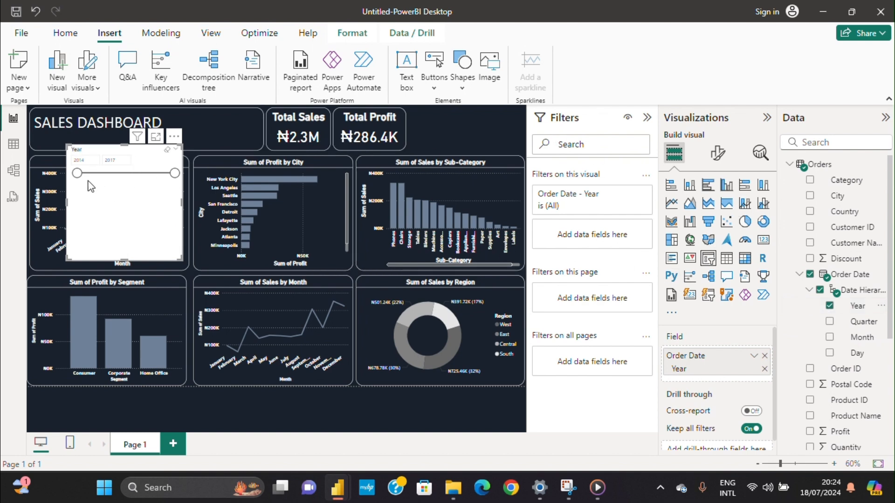
# Change the Year slicer's style to Dropdown and expand its list of years.
pyautogui.click(717, 154)
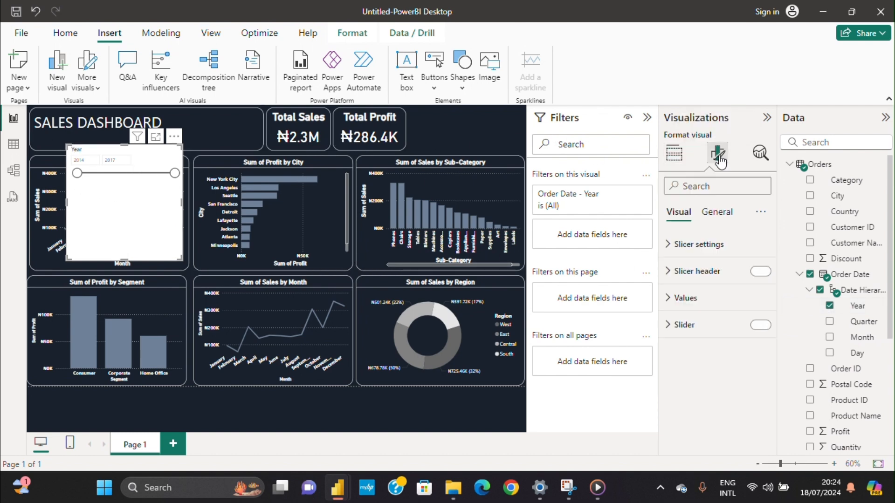
pyautogui.click(688, 257)
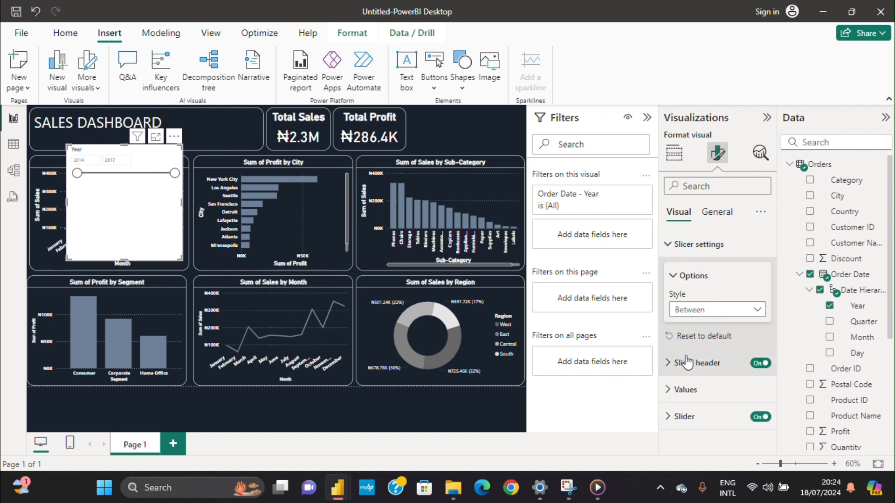
pyautogui.click(757, 310)
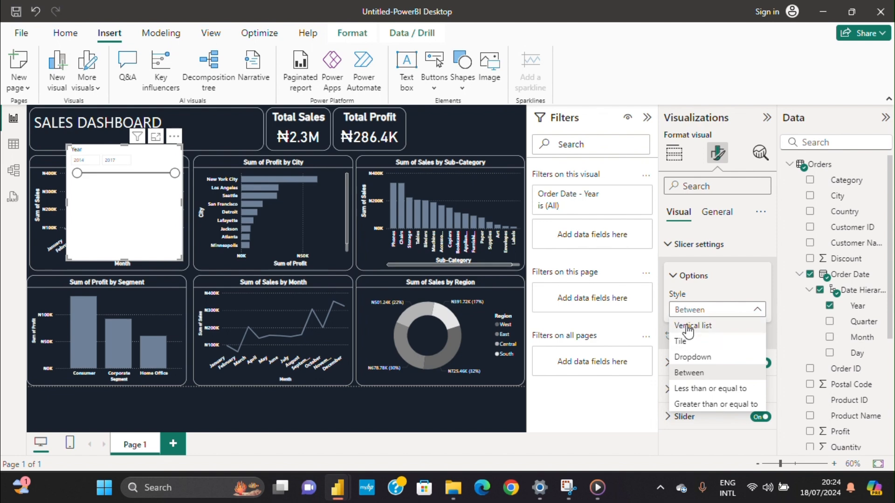
pyautogui.click(689, 357)
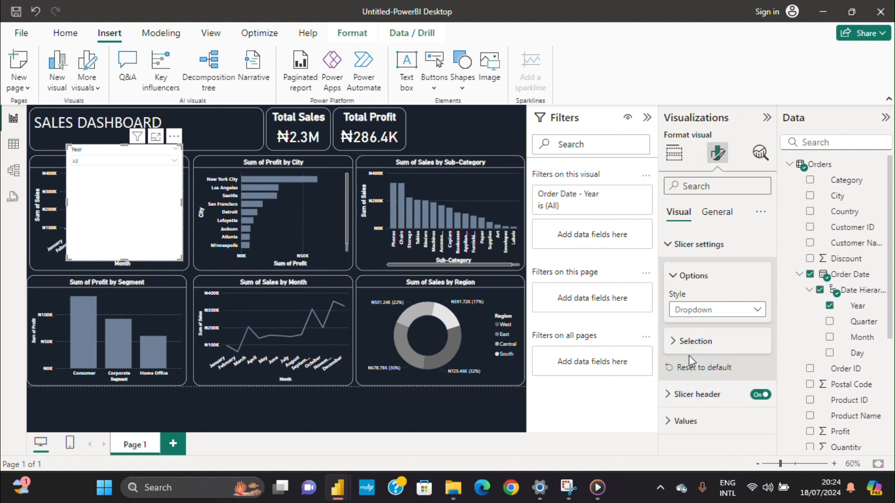
pyautogui.click(174, 162)
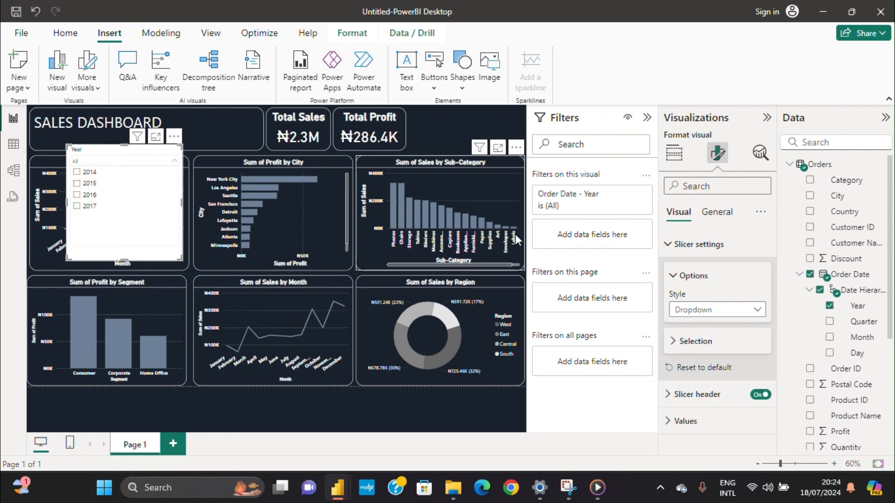
# Set the Year slicer's background transparency to 100%.
pyautogui.click(718, 212)
pyautogui.click(697, 299)
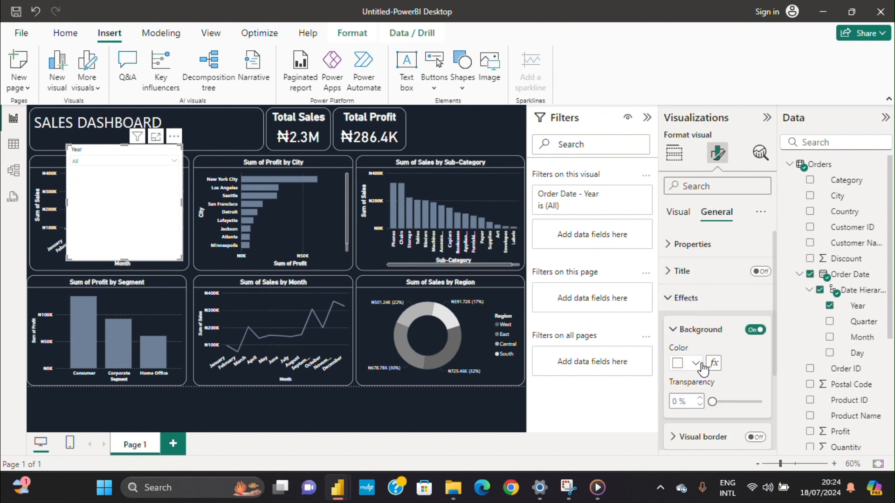
pyautogui.moveTo(712, 402); pyautogui.dragTo(765, 401)
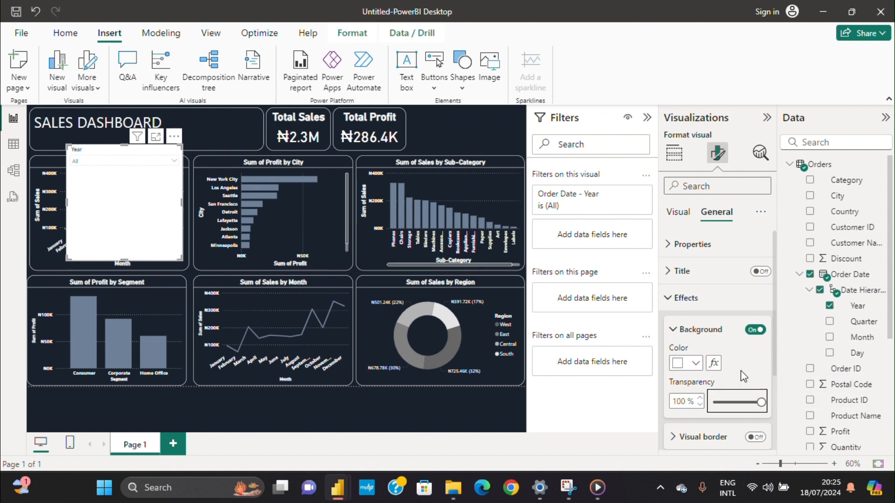
# Turn on the Year slicer's visual border in white with 20 px rounded corners.
pyautogui.scroll(-2, 731, 391)
pyautogui.click(755, 372)
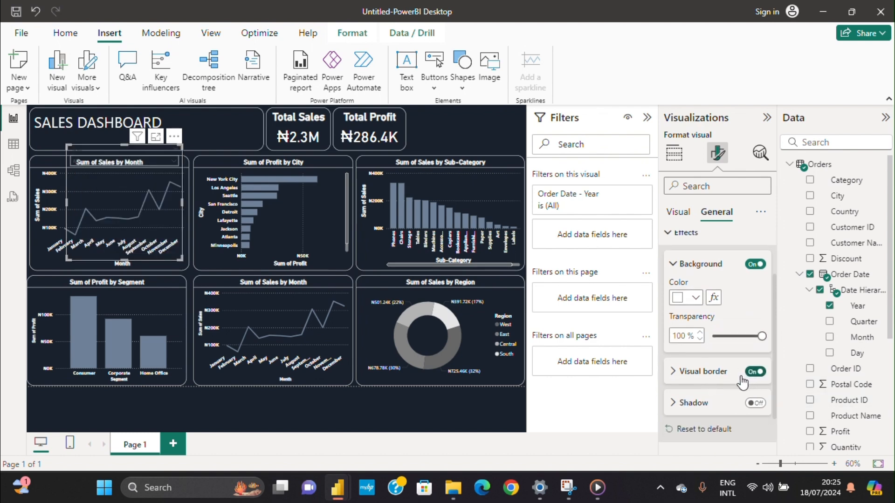
pyautogui.click(673, 372)
pyautogui.click(696, 406)
pyautogui.click(686, 349)
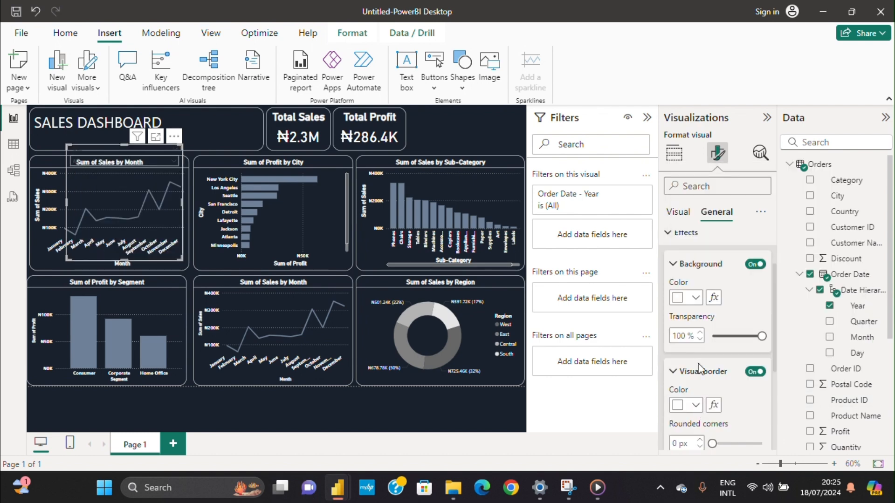
pyautogui.scroll(-3, 706, 356)
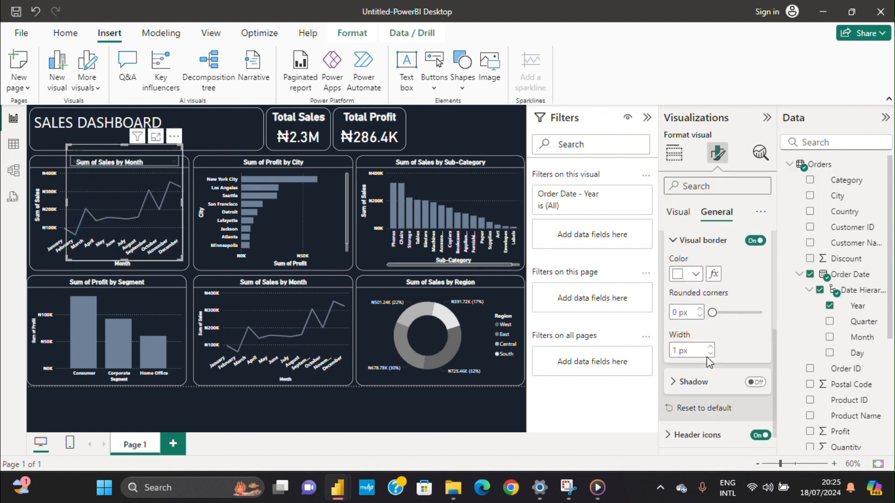
pyautogui.click(672, 319)
pyautogui.write('20')
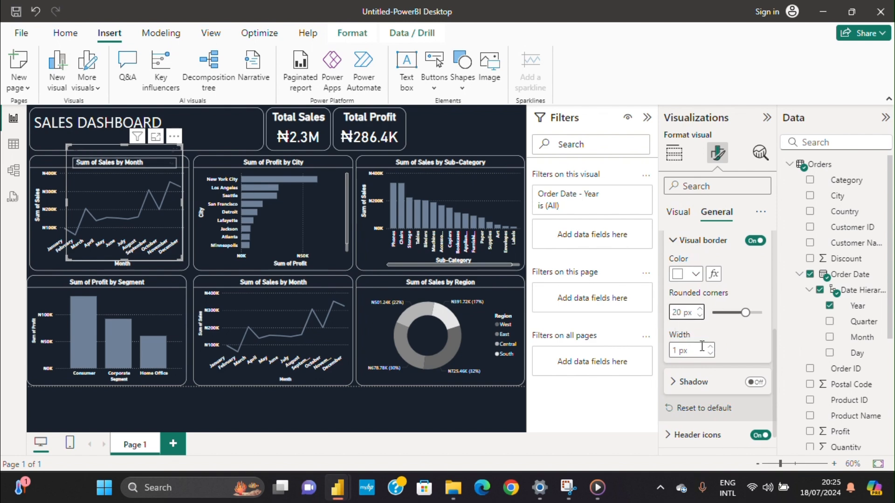
pyautogui.scroll(2, 696, 325)
pyautogui.scroll(2, 696, 324)
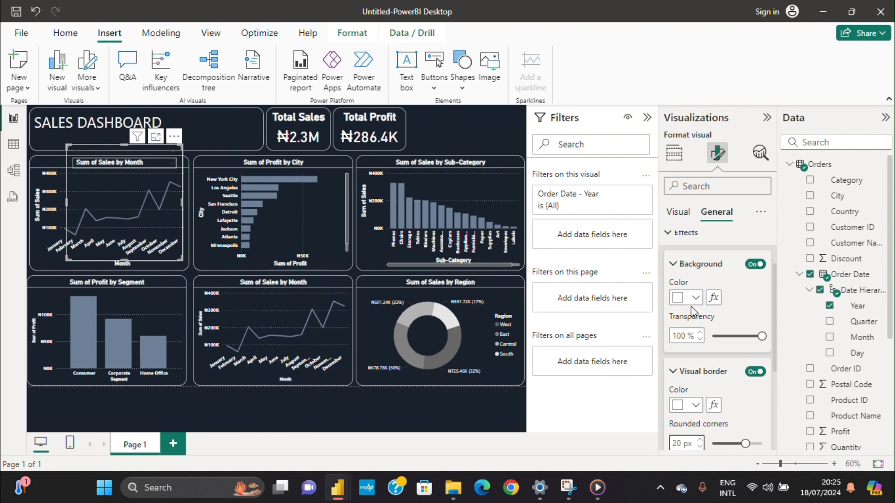
pyautogui.scroll(2, 742, 299)
pyautogui.click(667, 271)
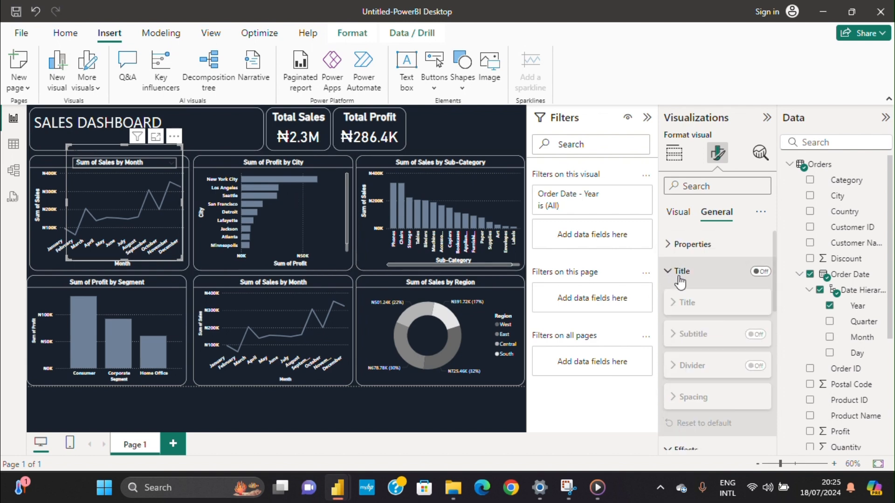
pyautogui.click(667, 274)
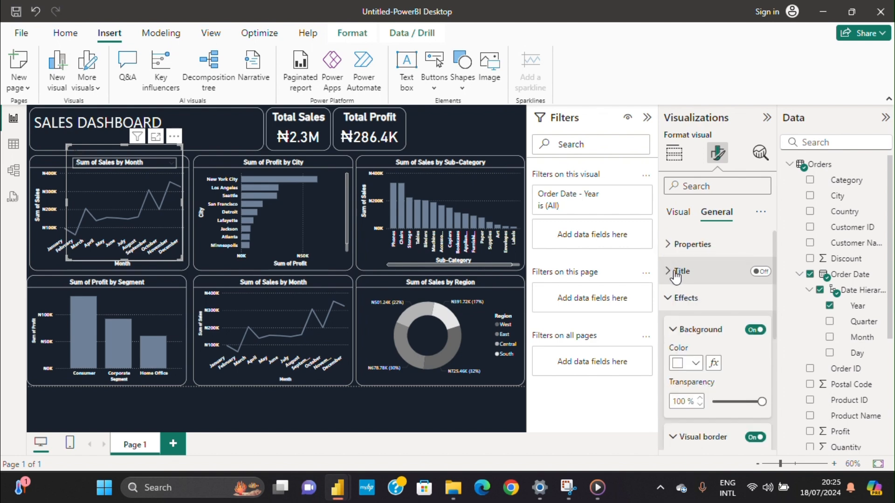
pyautogui.click(670, 273)
pyautogui.click(671, 273)
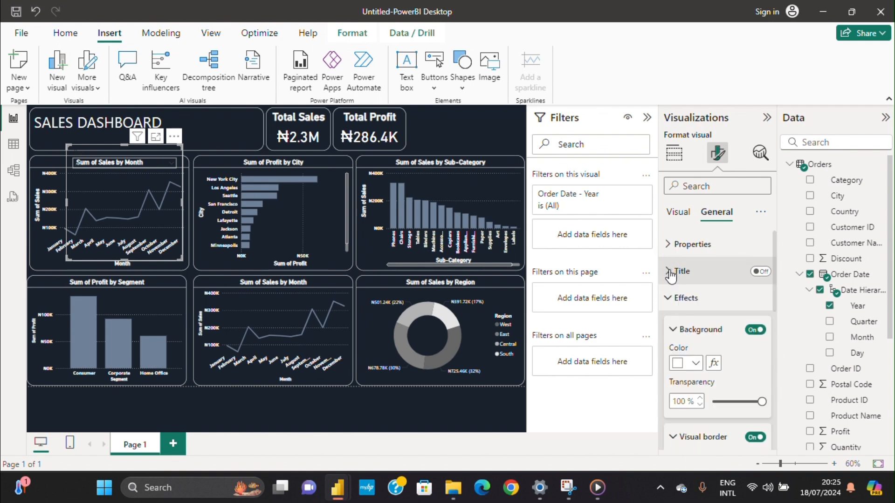
pyautogui.click(669, 245)
# Format the Year slicer's header text as white, bold and font size 15.
pyautogui.click(679, 213)
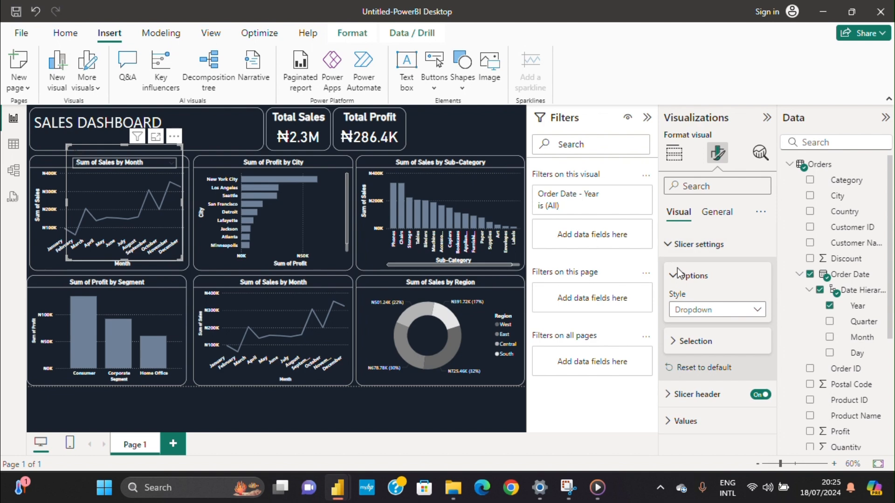
pyautogui.click(669, 396)
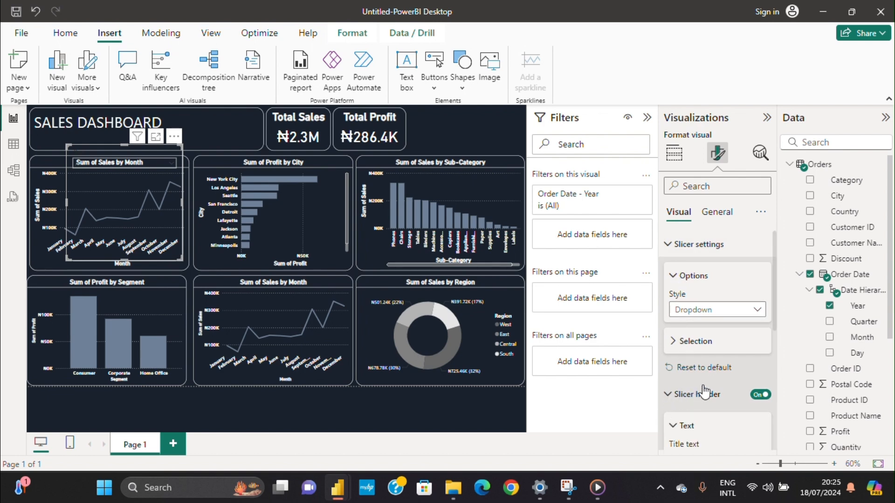
pyautogui.scroll(-3, 696, 381)
pyautogui.click(695, 418)
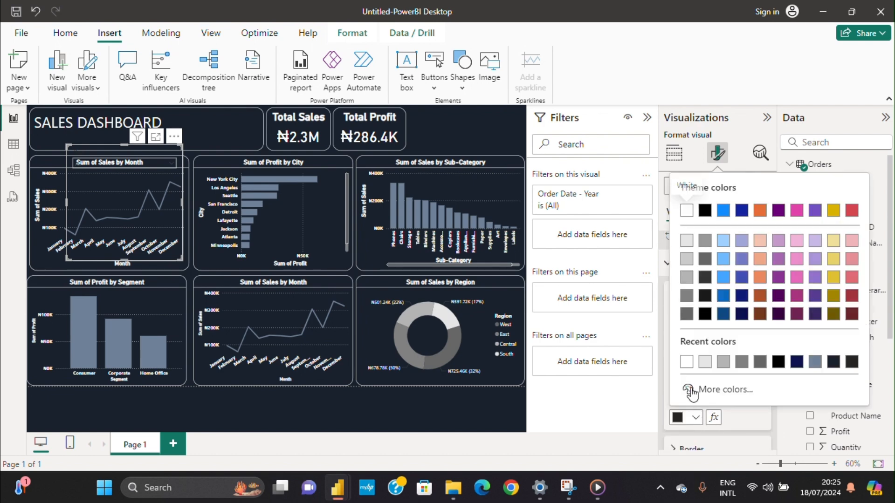
pyautogui.click(687, 368)
pyautogui.click(677, 381)
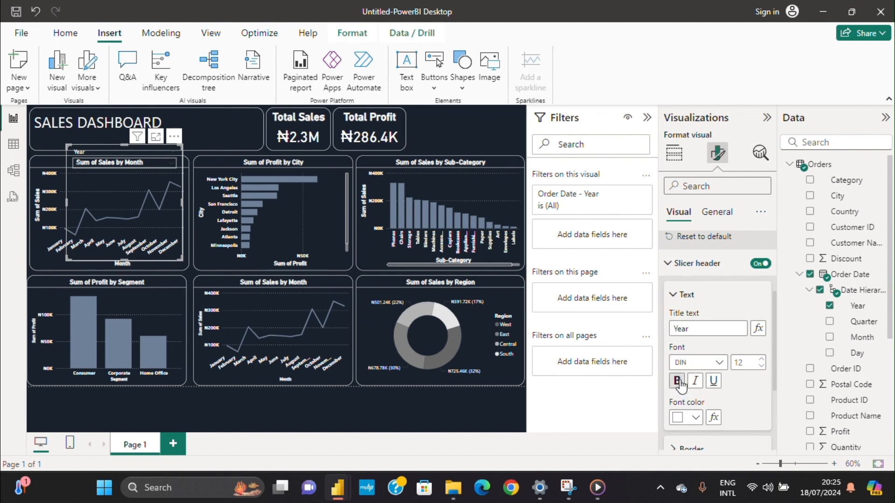
pyautogui.click(762, 360)
# Set the border color of the Year slicer's header to light gray.
pyautogui.scroll(-3, 685, 419)
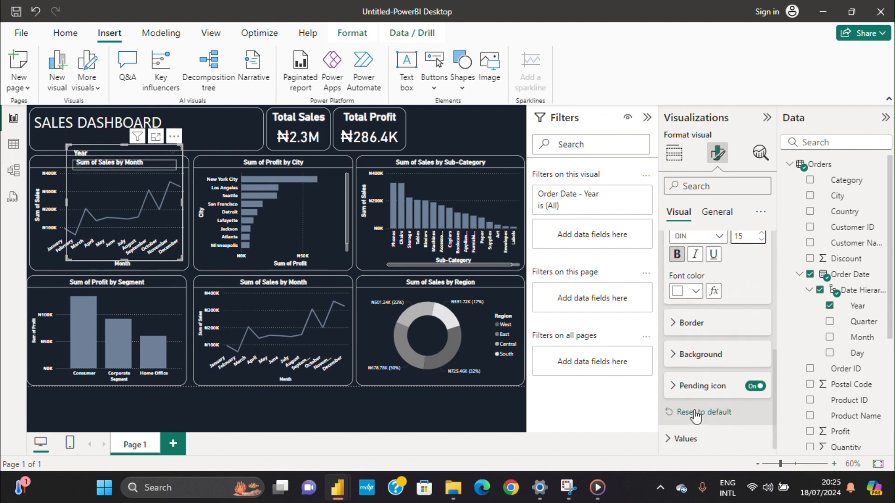
pyautogui.click(673, 323)
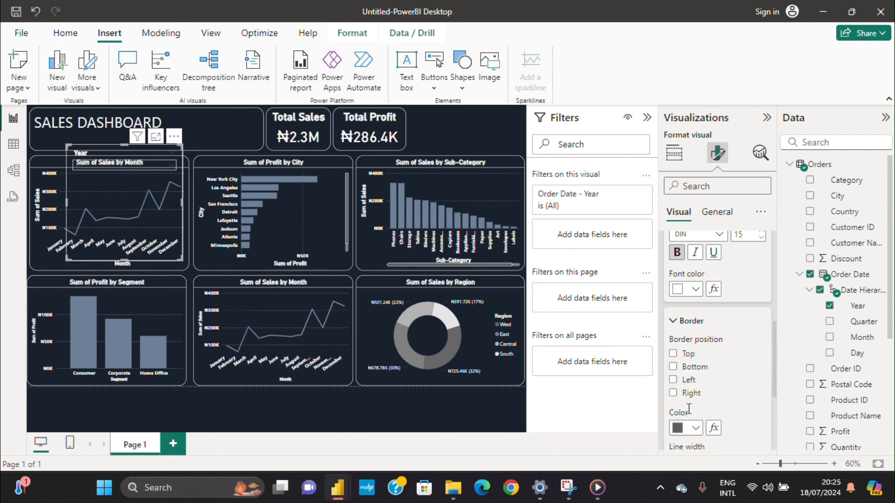
pyautogui.click(695, 429)
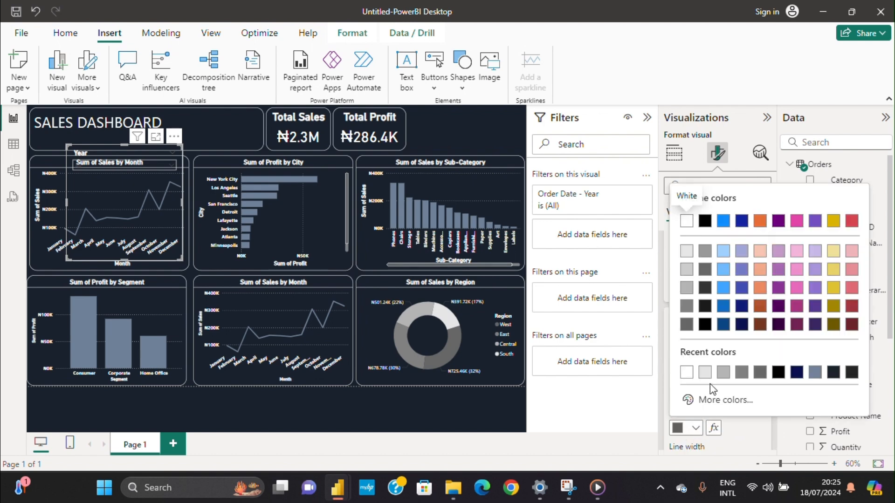
pyautogui.click(731, 373)
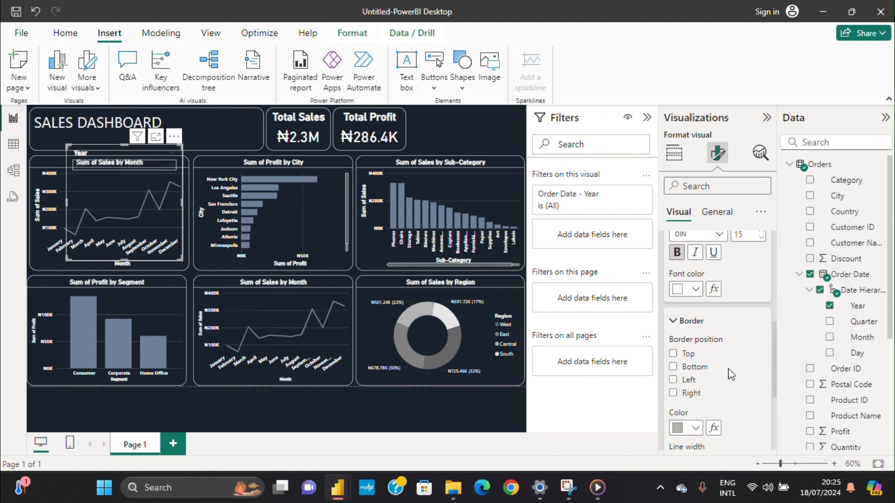
# Move the Year slicer beside the Total Profit card, then shorten and narrow it to match the cards.
pyautogui.click(172, 164)
pyautogui.moveTo(139, 144); pyautogui.dragTo(481, 111)
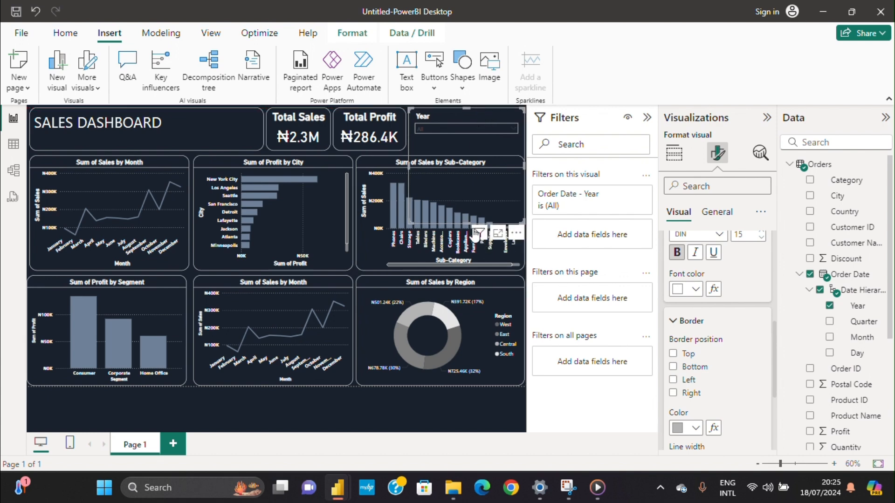
pyautogui.moveTo(466, 220); pyautogui.dragTo(448, 149)
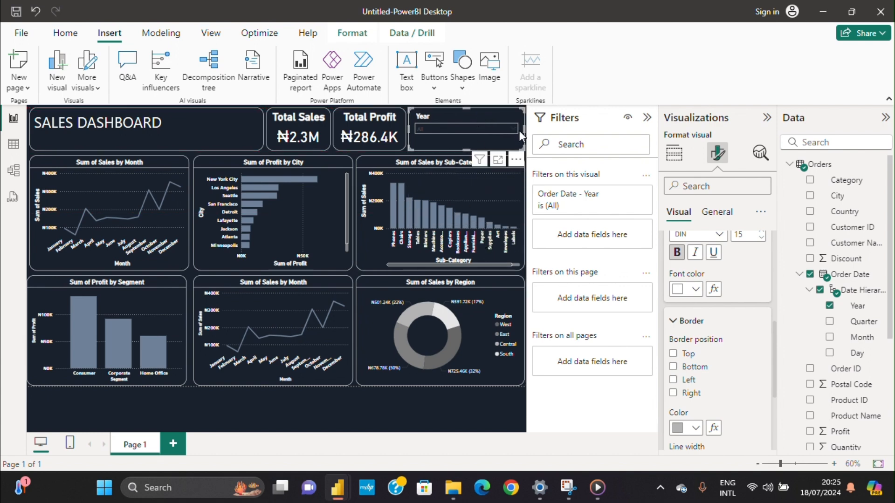
pyautogui.moveTo(524, 128); pyautogui.dragTo(463, 119)
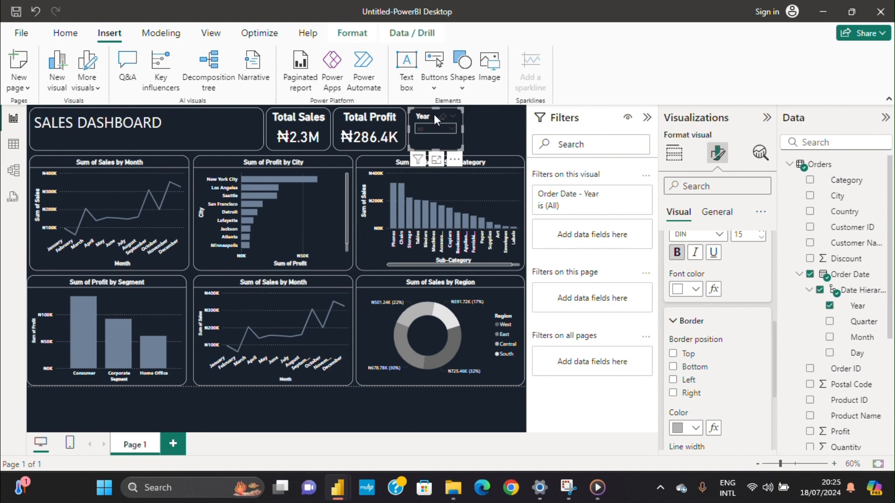
pyautogui.click(490, 132)
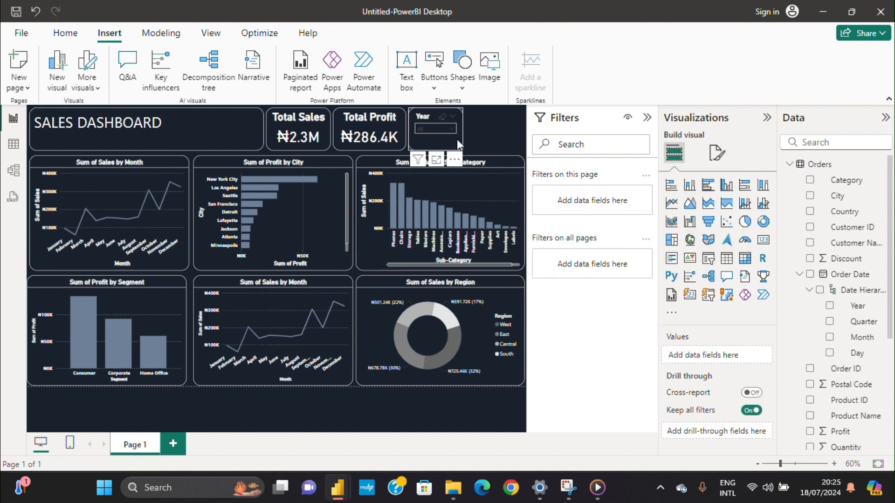
# Try a very light gray font color for the Year slicer's values and check it in the year list.
pyautogui.click(454, 133)
pyautogui.click(450, 130)
pyautogui.click(443, 111)
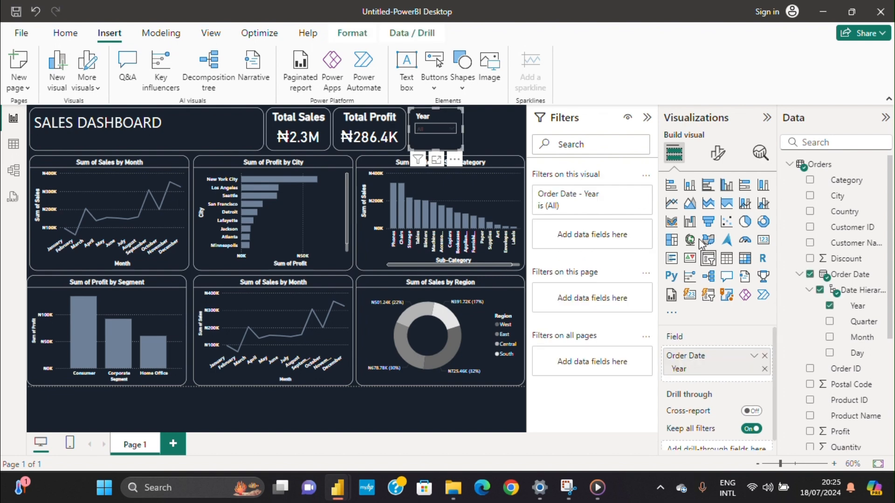
pyautogui.click(720, 156)
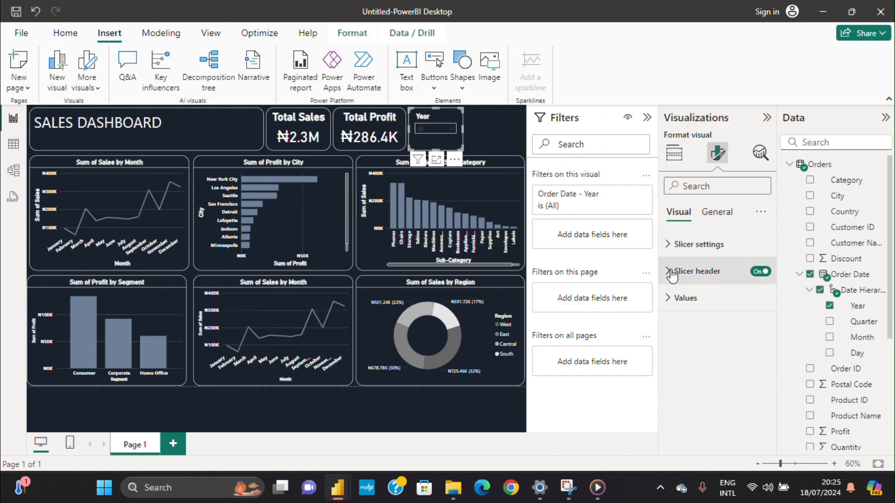
pyautogui.click(665, 298)
pyautogui.click(694, 352)
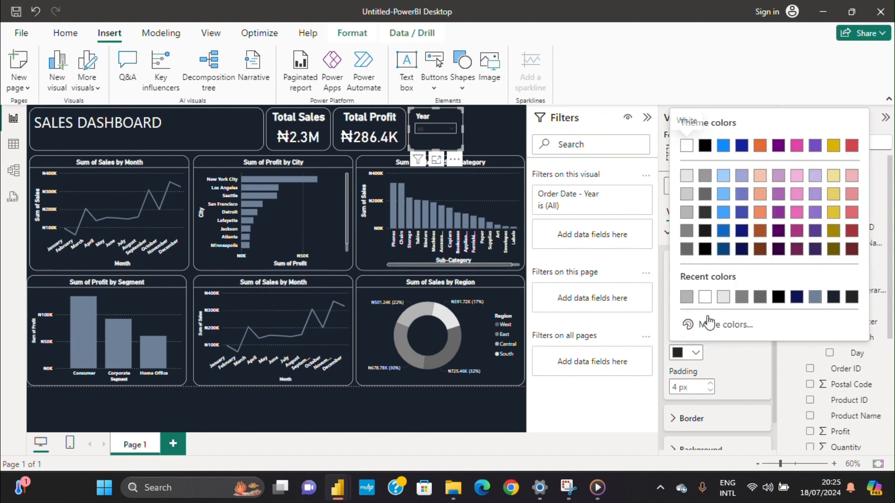
pyautogui.click(723, 298)
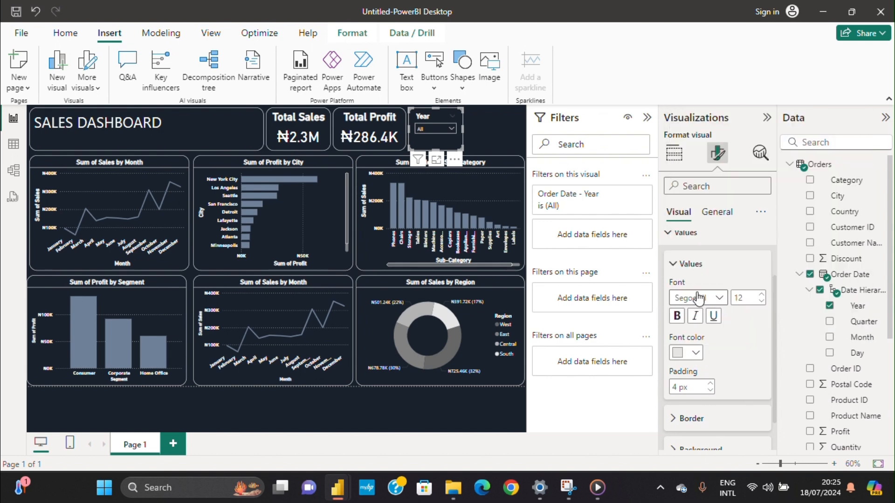
pyautogui.click(449, 130)
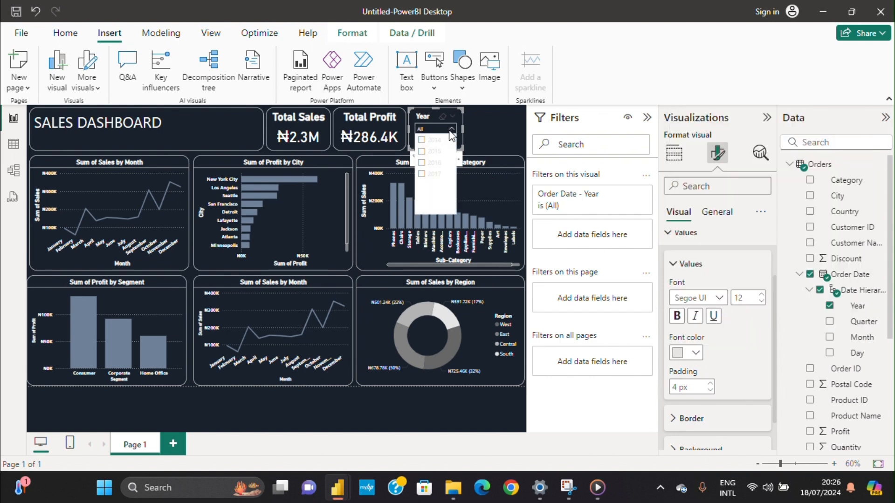
# Set the font color of the Year slicer's values to a medium-light gray and check it in the year list.
pyautogui.click(689, 353)
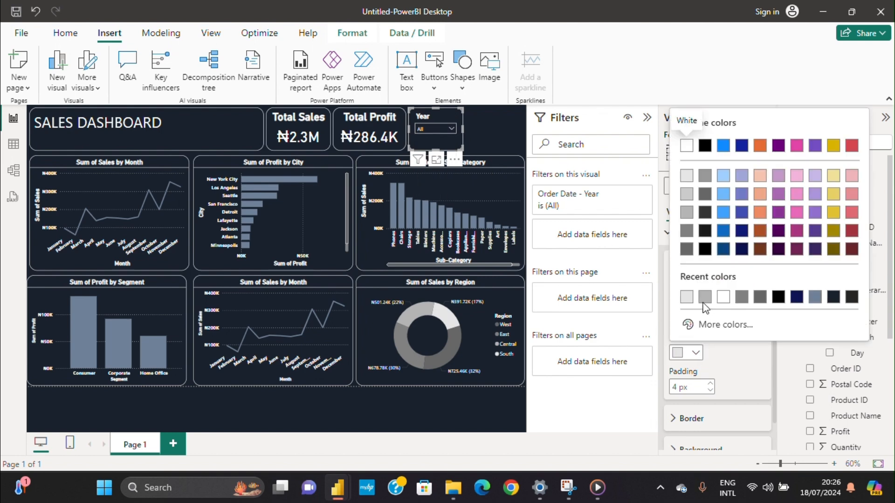
pyautogui.click(741, 297)
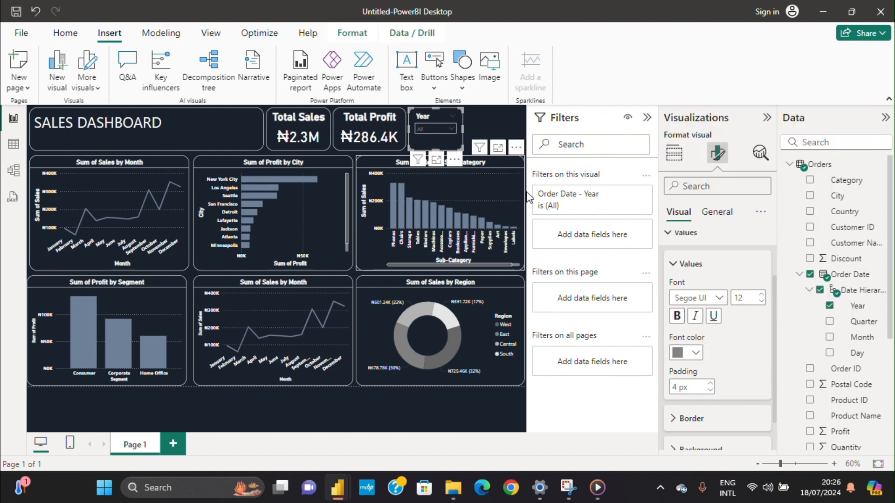
pyautogui.click(696, 353)
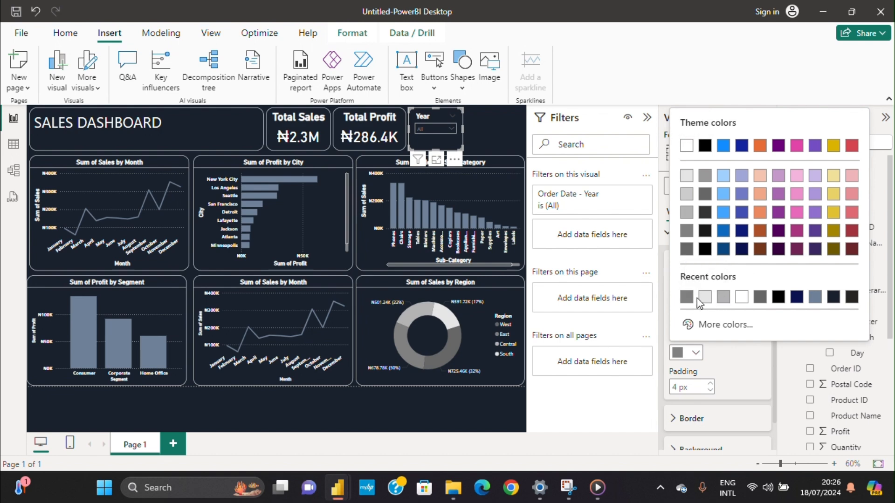
pyautogui.click(687, 298)
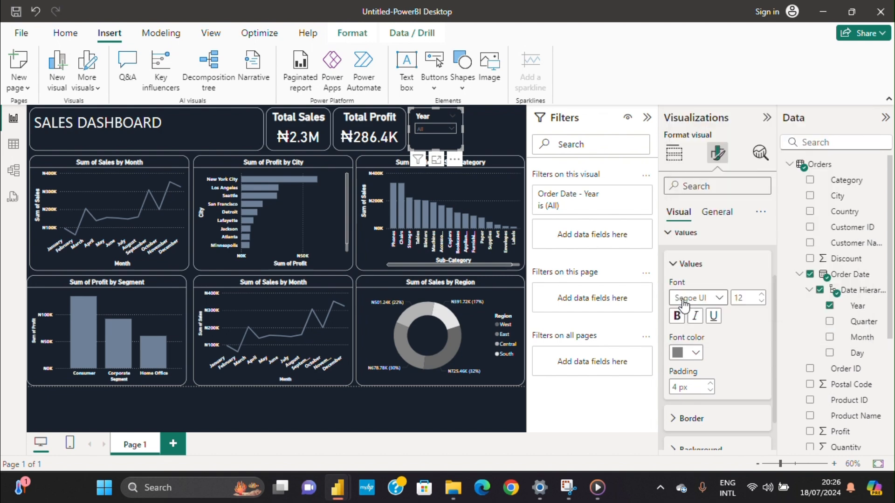
pyautogui.click(695, 353)
pyautogui.click(730, 298)
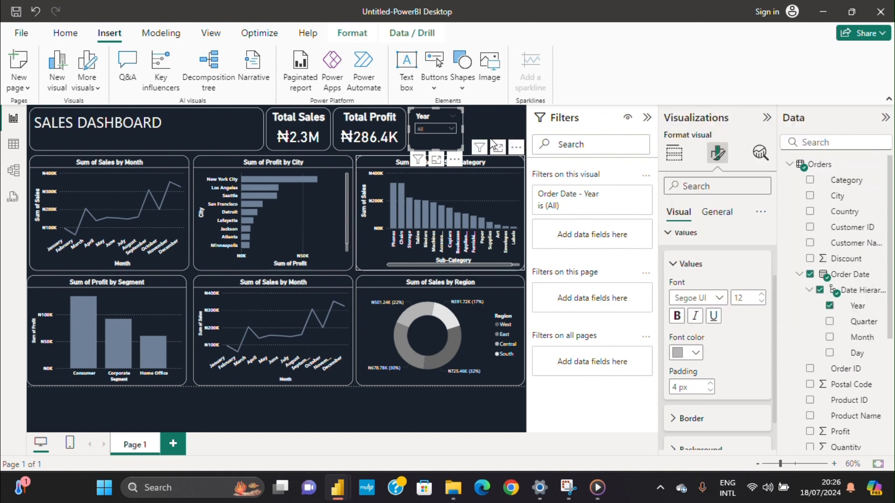
pyautogui.click(447, 130)
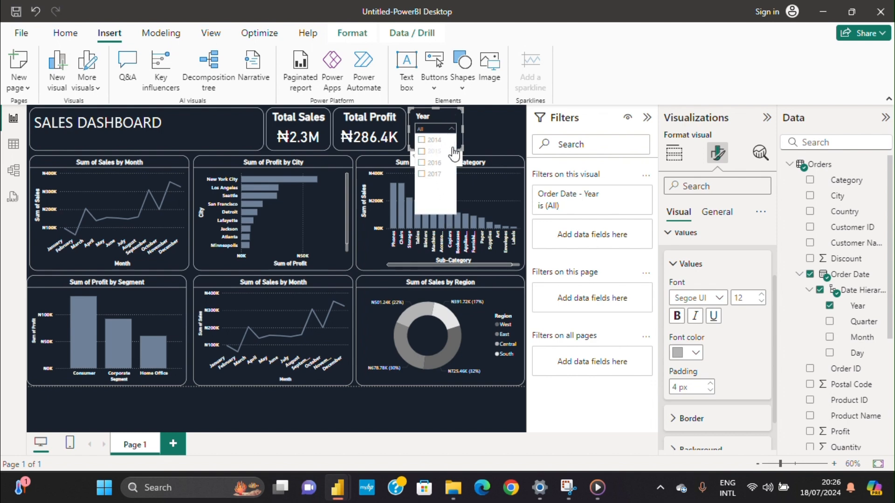
pyautogui.click(472, 129)
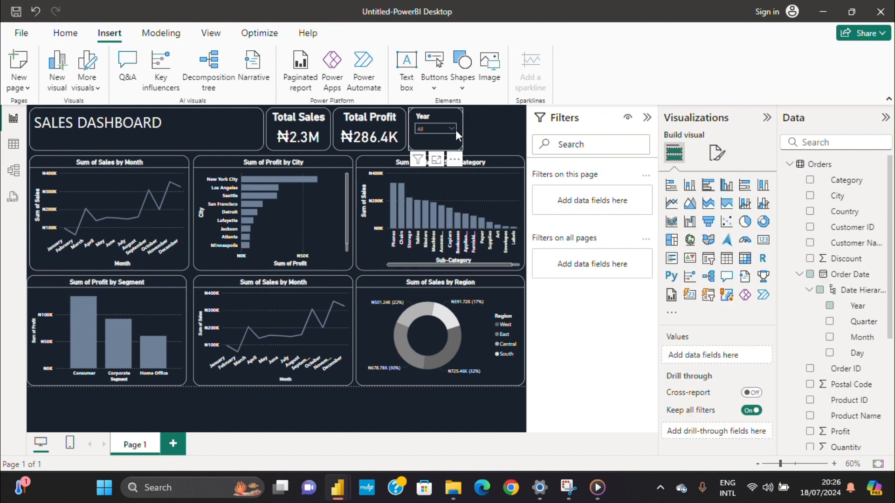
# Duplicate the Year slicer, place the copy at the end of the header row, and widen the original slightly.
pyautogui.click(435, 108)
pyautogui.moveTo(435, 113); pyautogui.dragTo(496, 118)
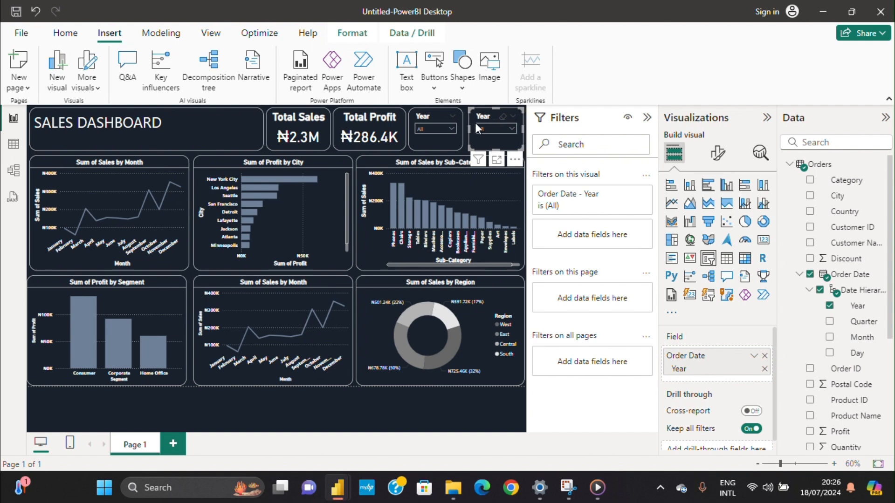
pyautogui.click(460, 129)
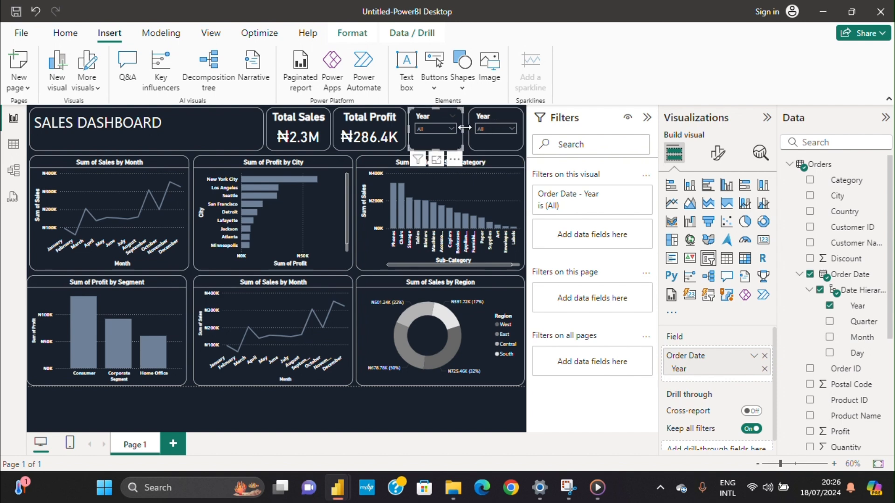
pyautogui.moveTo(466, 127); pyautogui.dragTo(466, 131)
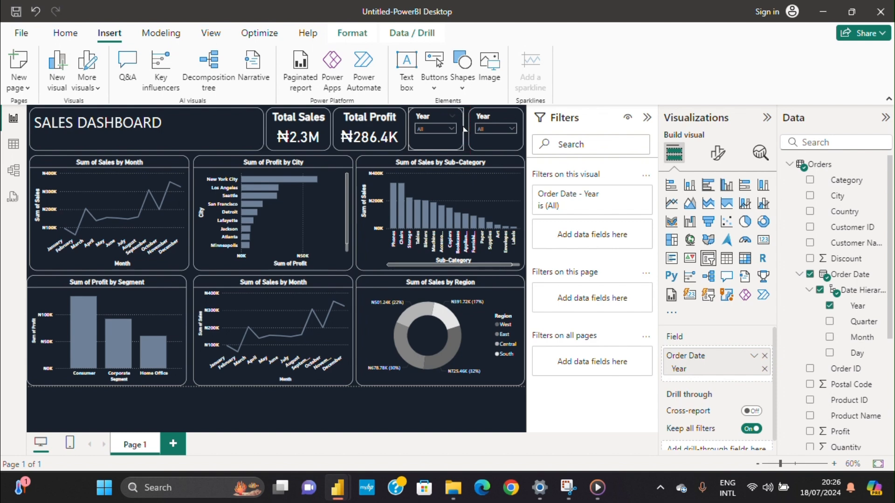
# Replace the Order Date field in the copied slicer with Category and check its list of options.
pyautogui.click(472, 126)
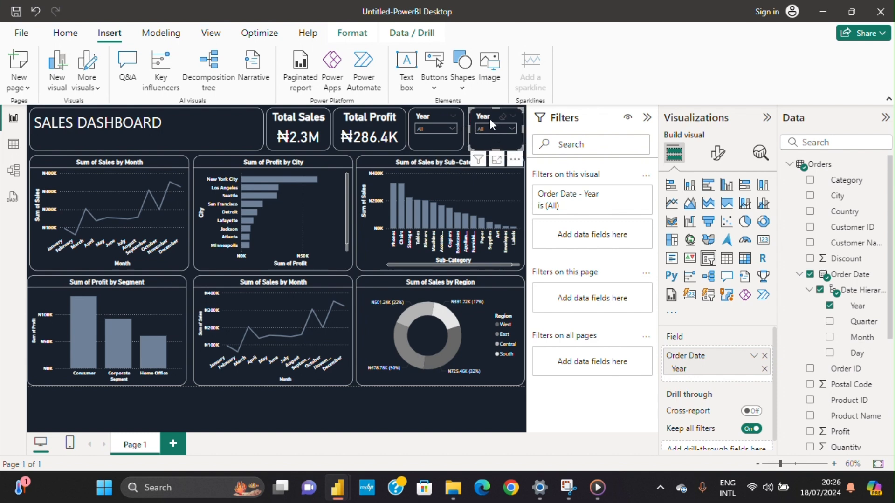
pyautogui.click(808, 274)
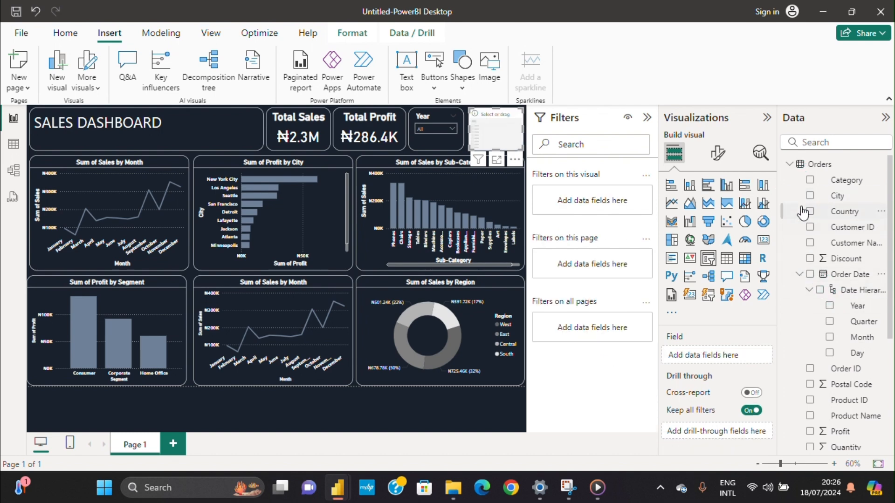
pyautogui.click(810, 180)
pyautogui.click(511, 130)
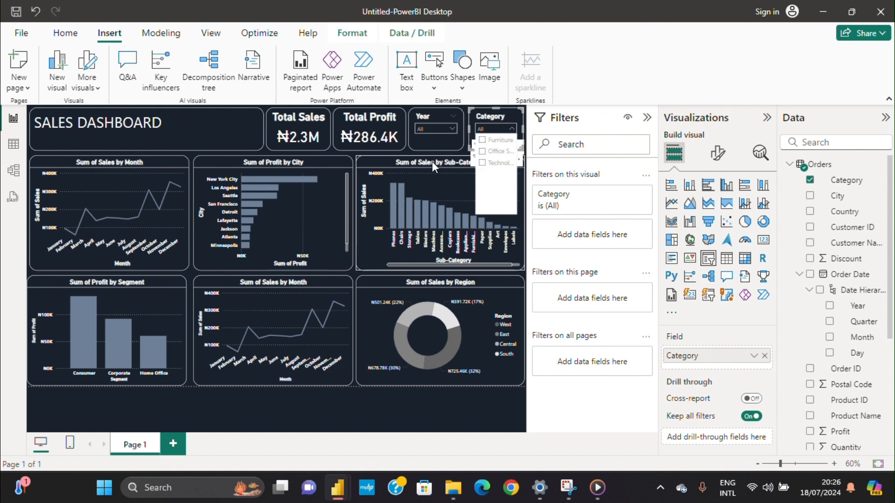
# Insert the picture Sales Images 1 from the dashboard images folder into the report.
pyautogui.click(211, 144)
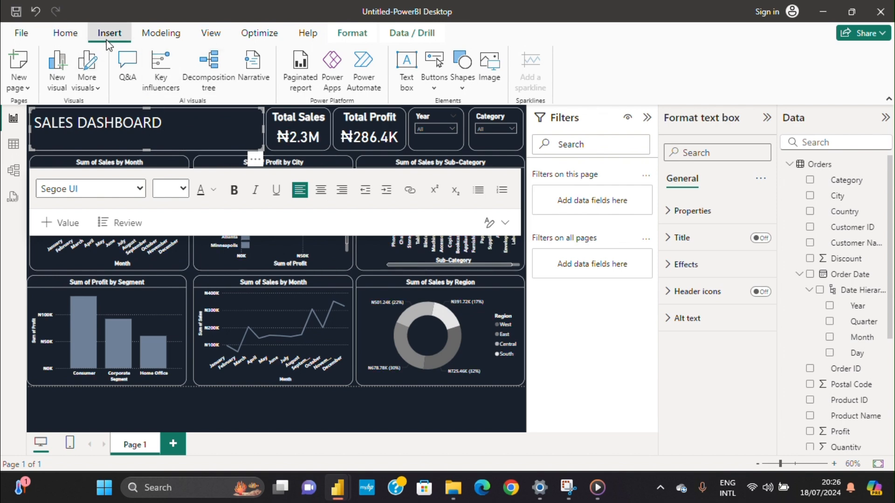
pyautogui.click(487, 66)
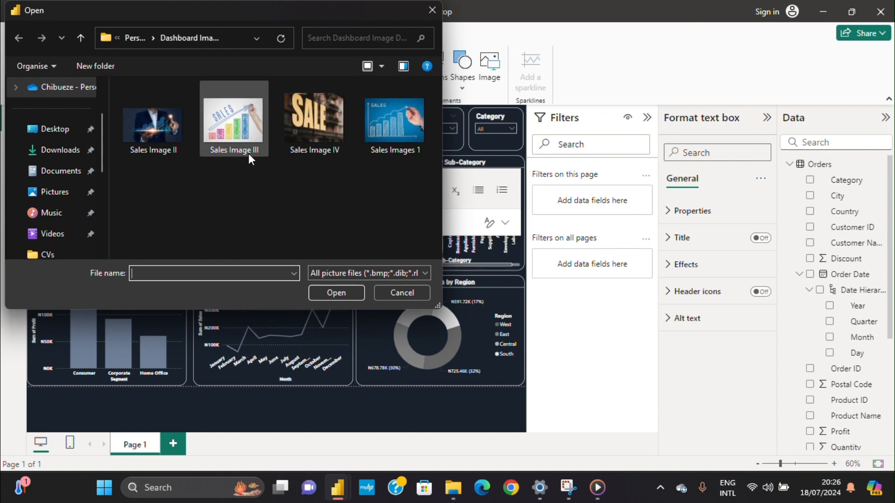
pyautogui.click(231, 127)
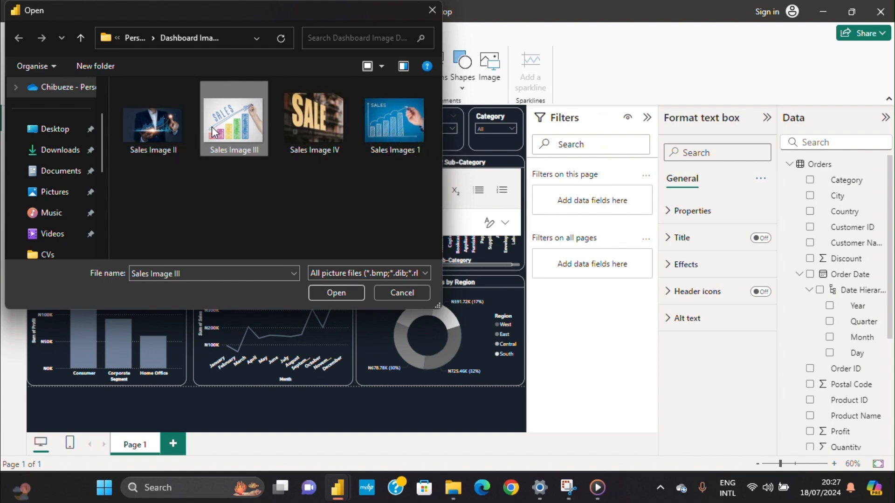
pyautogui.click(387, 140)
pyautogui.click(336, 293)
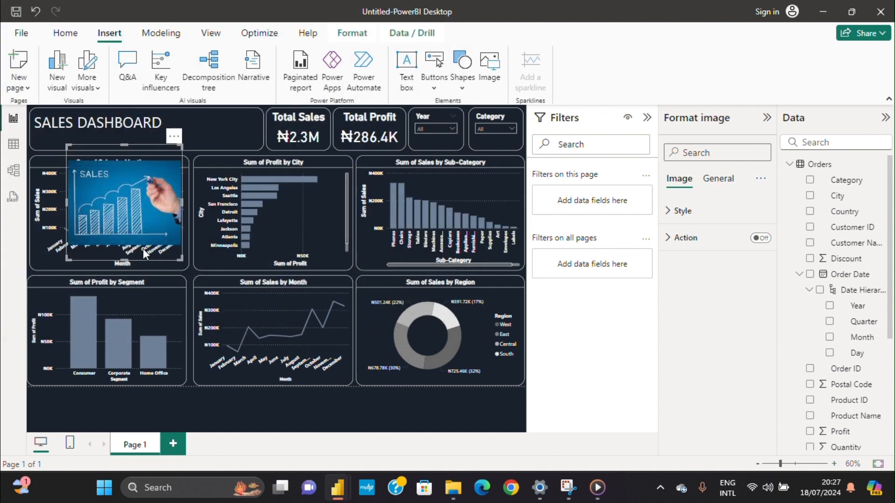
# Shrink the sales image and move it into the title banner, fitting its height to the banner.
pyautogui.moveTo(122, 259); pyautogui.dragTo(137, 202)
pyautogui.moveTo(128, 161); pyautogui.dragTo(211, 119)
pyautogui.moveTo(212, 163); pyautogui.dragTo(212, 144)
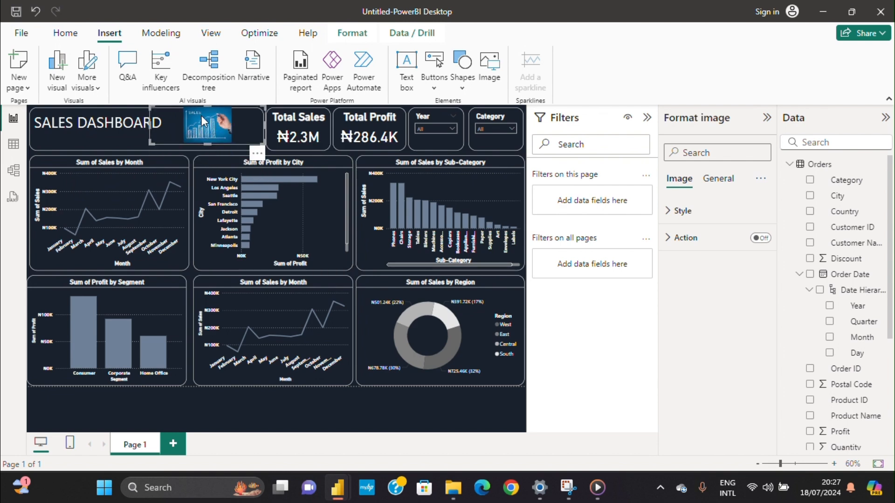
pyautogui.moveTo(209, 145); pyautogui.dragTo(209, 150)
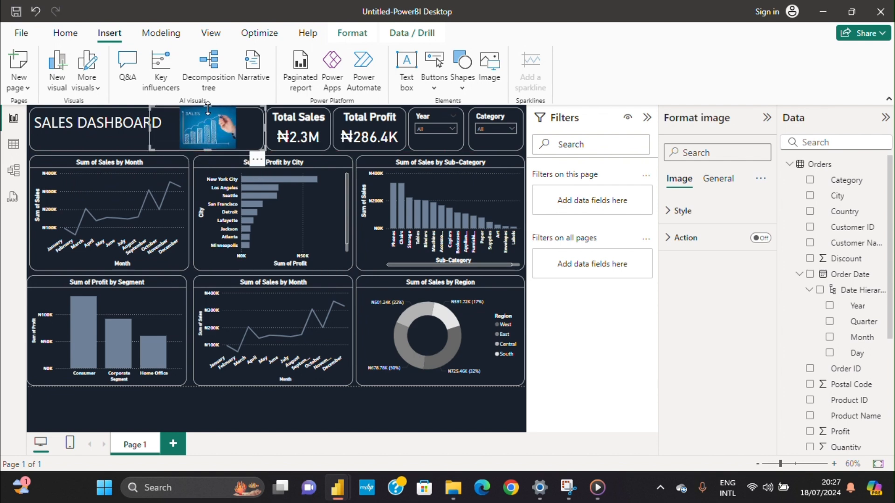
# Narrow the sales image's frame so it clears the title, and move it closer to the title text.
pyautogui.click(152, 129)
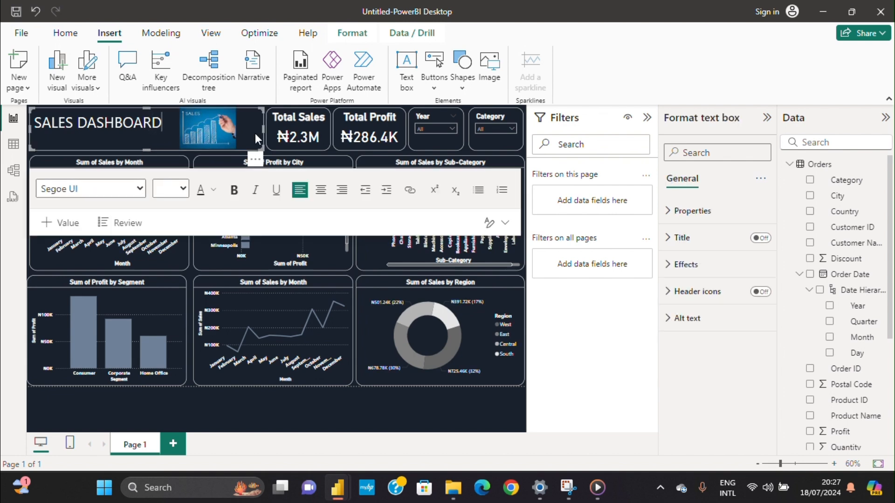
pyautogui.click(206, 328)
pyautogui.click(214, 142)
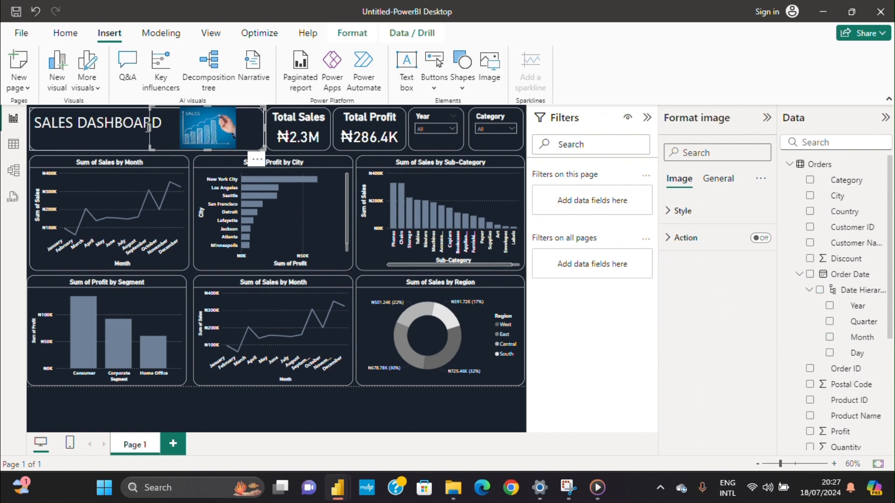
pyautogui.moveTo(150, 127); pyautogui.dragTo(191, 130)
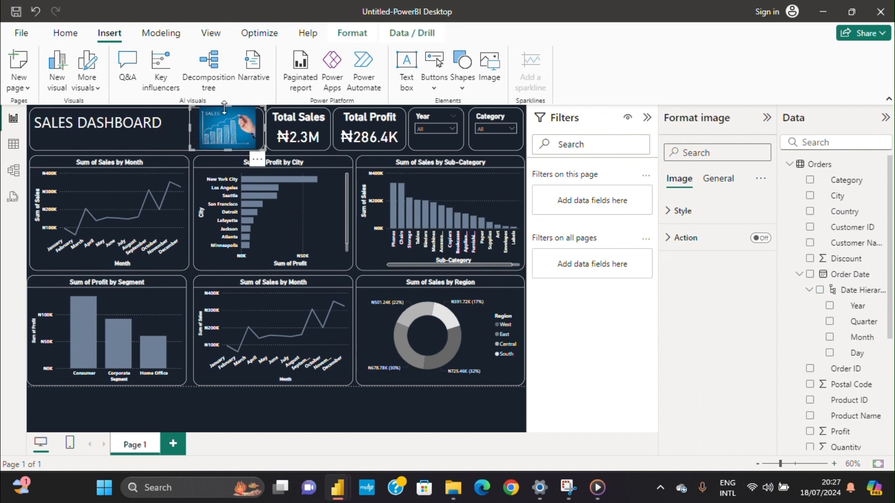
pyautogui.click(272, 147)
pyautogui.moveTo(251, 135); pyautogui.dragTo(225, 138)
# Set the SALES DASHBOARD title's font size to 40 and move the sales image to the banner's right end.
pyautogui.click(254, 134)
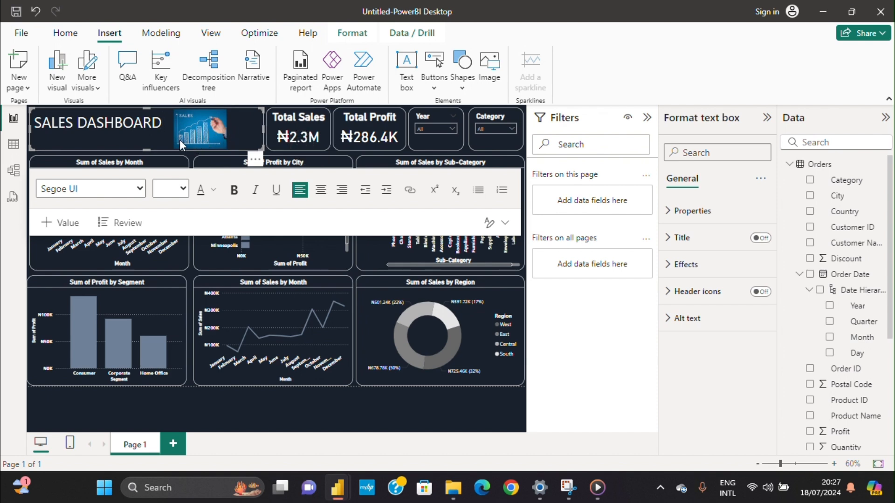
pyautogui.moveTo(163, 123); pyautogui.dragTo(35, 123)
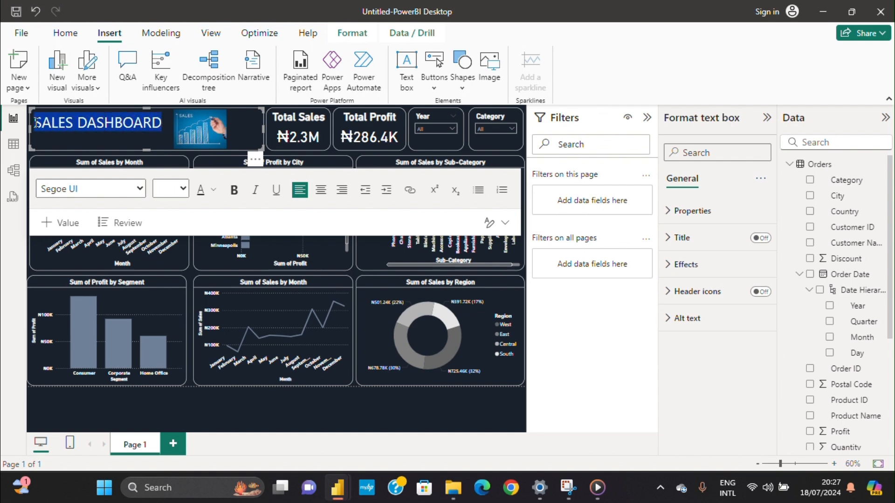
pyautogui.click(183, 189)
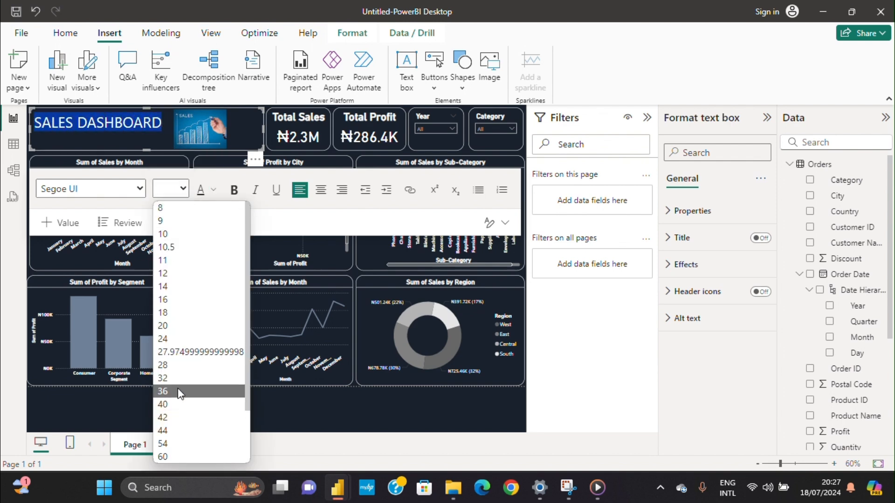
pyautogui.click(170, 403)
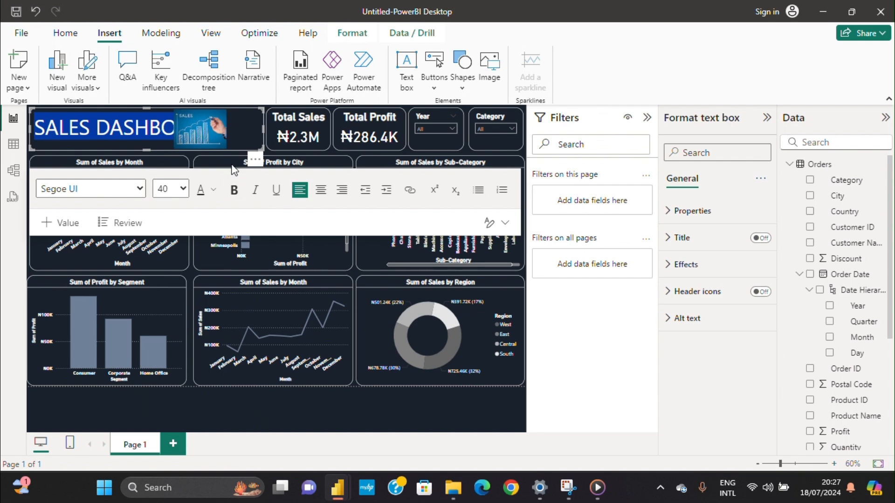
pyautogui.click(211, 138)
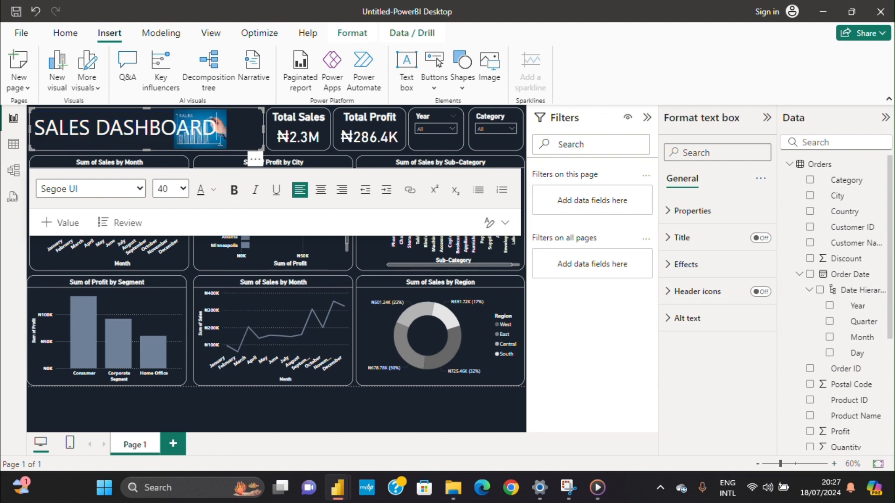
pyautogui.click(191, 379)
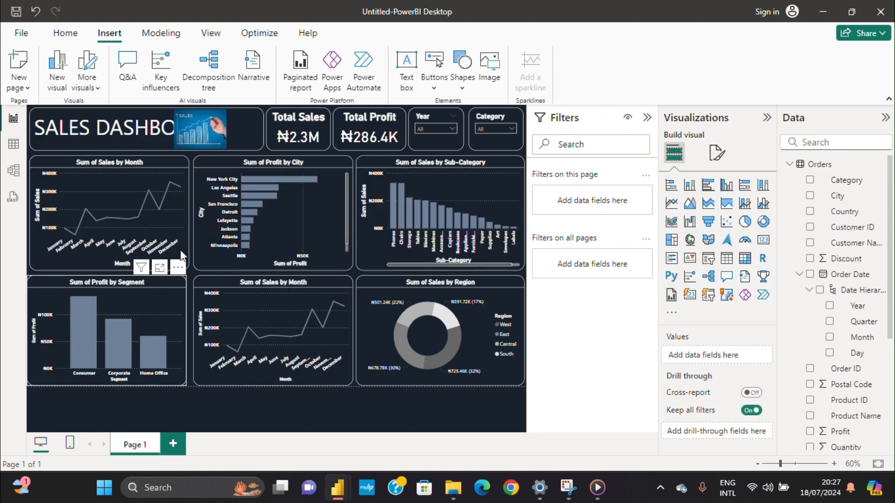
pyautogui.moveTo(220, 136); pyautogui.dragTo(253, 134)
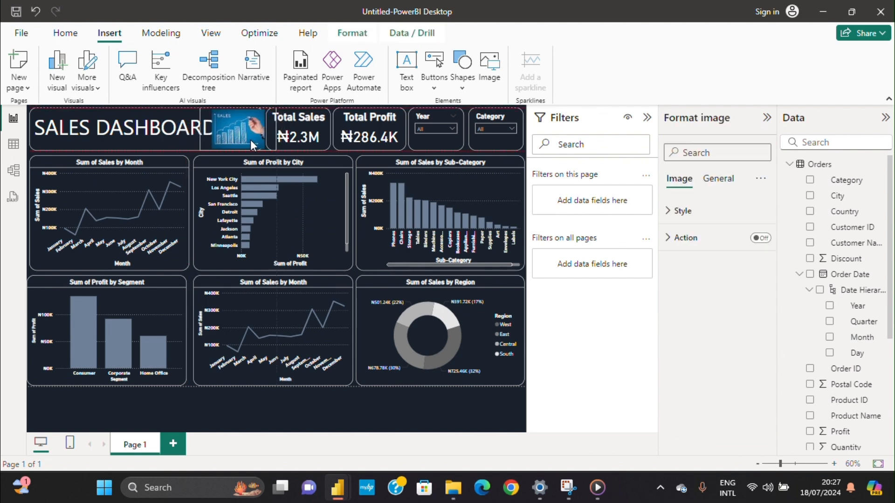
# Set the SALES DASHBOARD title's font size to 36 and nudge the sales image closer to the title within the banner.
pyautogui.click(193, 128)
pyautogui.moveTo(219, 129); pyautogui.dragTo(33, 129)
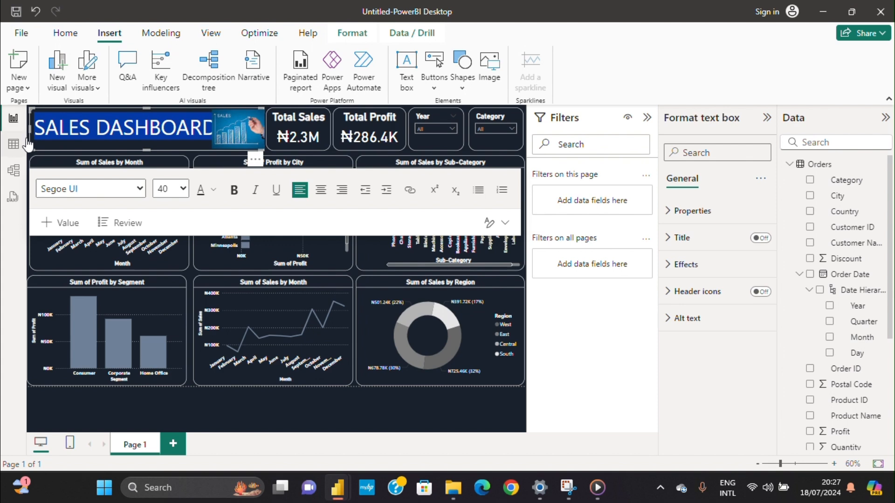
pyautogui.click(183, 190)
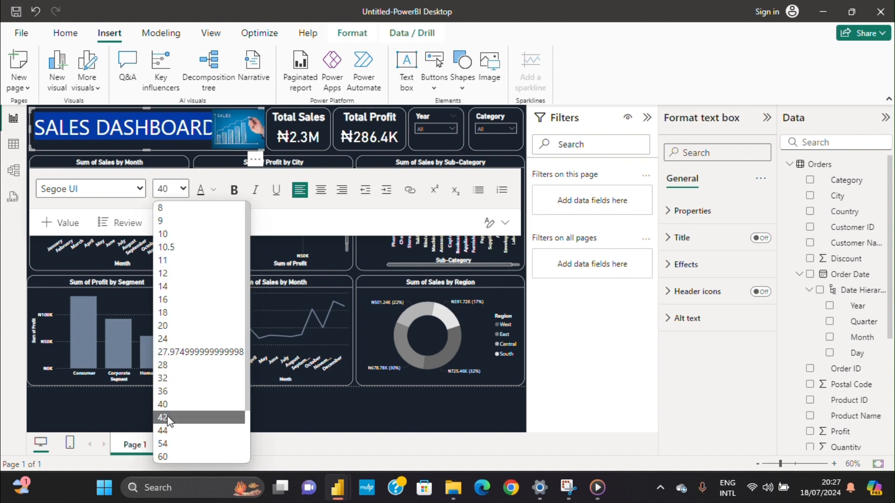
pyautogui.click(163, 393)
pyautogui.click(208, 128)
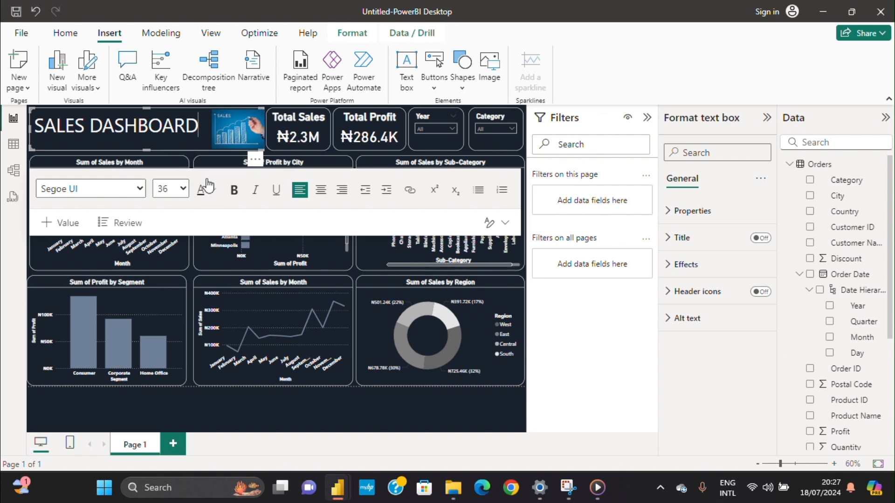
pyautogui.click(190, 156)
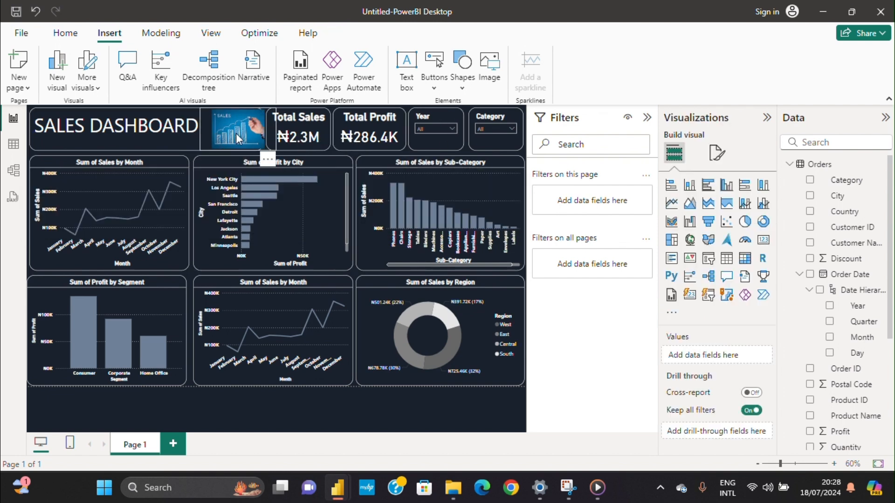
pyautogui.moveTo(234, 131); pyautogui.dragTo(228, 133)
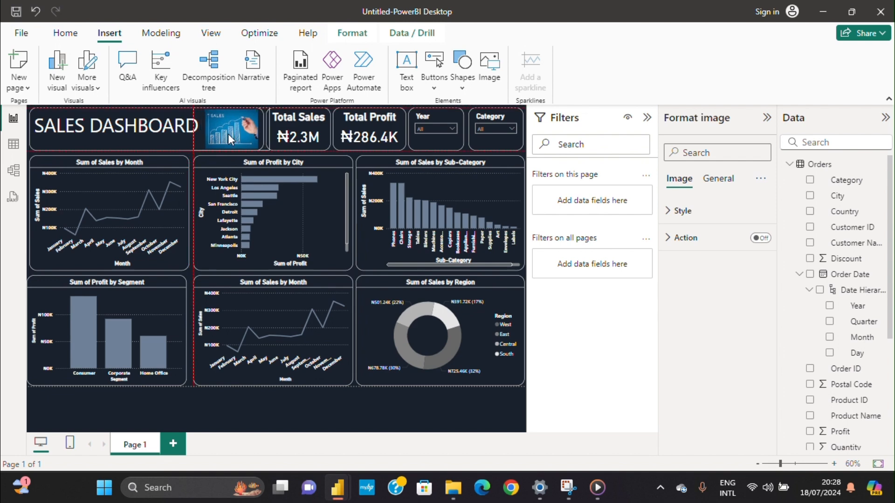
pyautogui.click(357, 406)
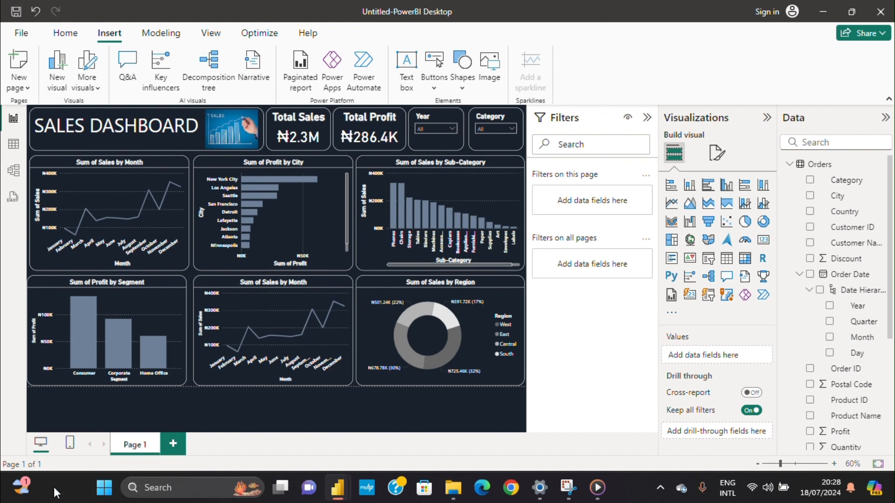
# Rename the report page as Overview.
pyautogui.doubleClick(138, 447)
pyautogui.write('Overview')
# Test the Year slicer by filtering the dashboard to 2014, 2016 and 2017 in turn.
pyautogui.click(444, 129)
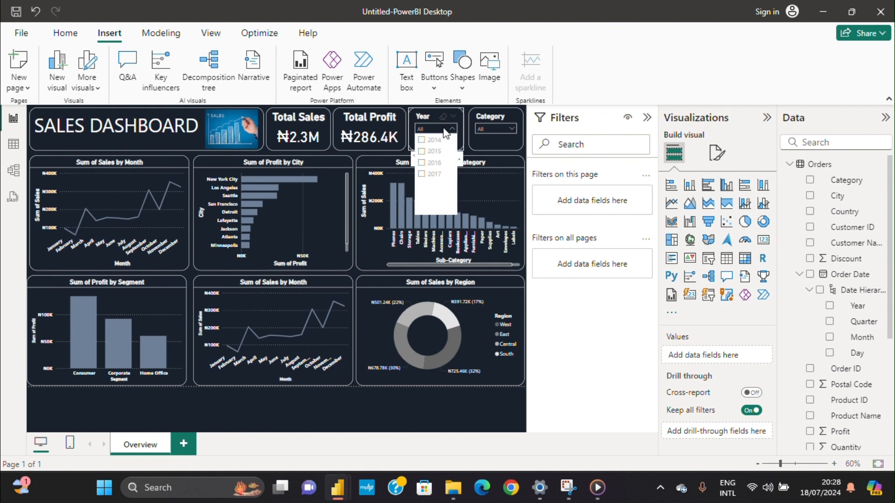
pyautogui.click(431, 140)
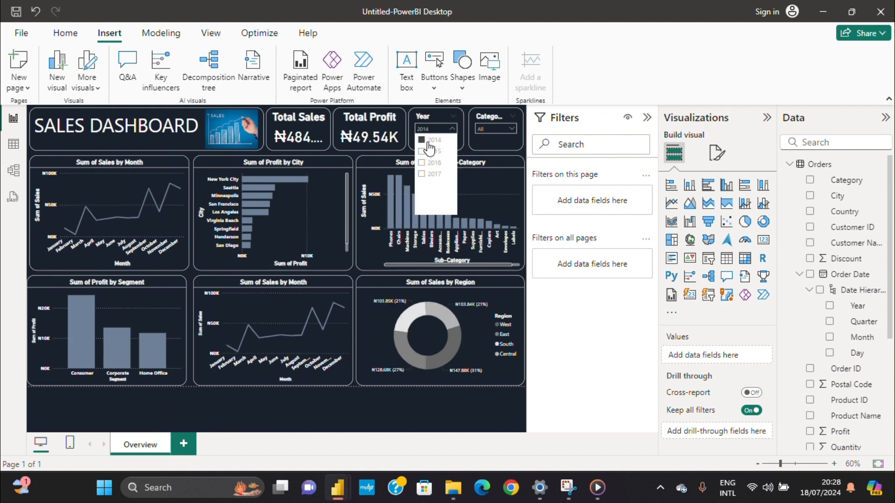
pyautogui.click(426, 161)
pyautogui.click(426, 175)
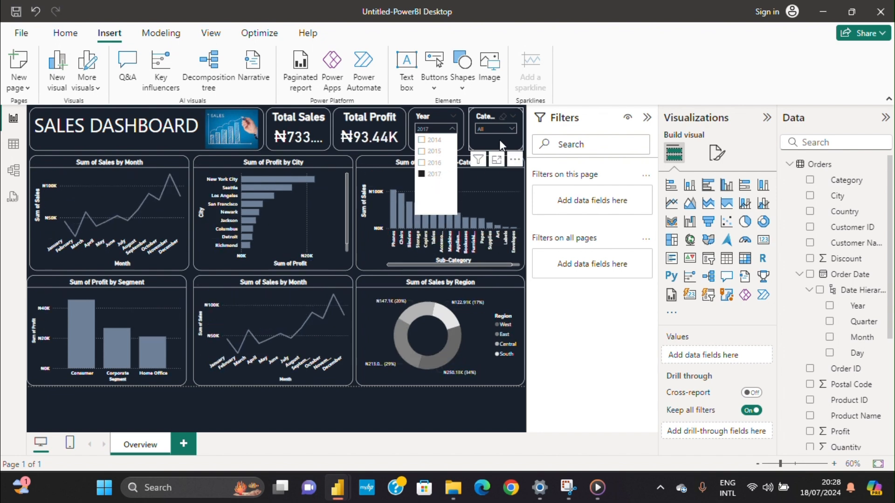
# Test the Category slicer with Office Supplies, Technology and Furniture in turn, and clear the Category and Year selections.
pyautogui.click(508, 128)
pyautogui.click(483, 152)
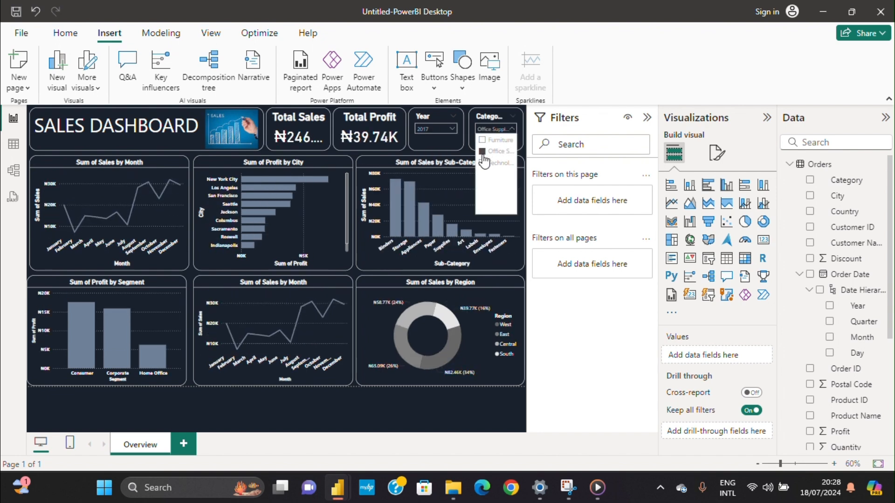
pyautogui.click(483, 163)
pyautogui.click(483, 140)
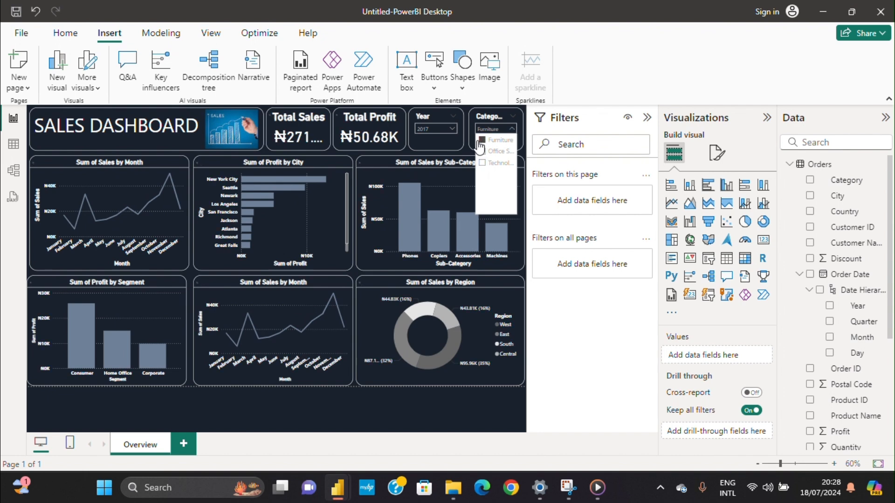
pyautogui.click(505, 120)
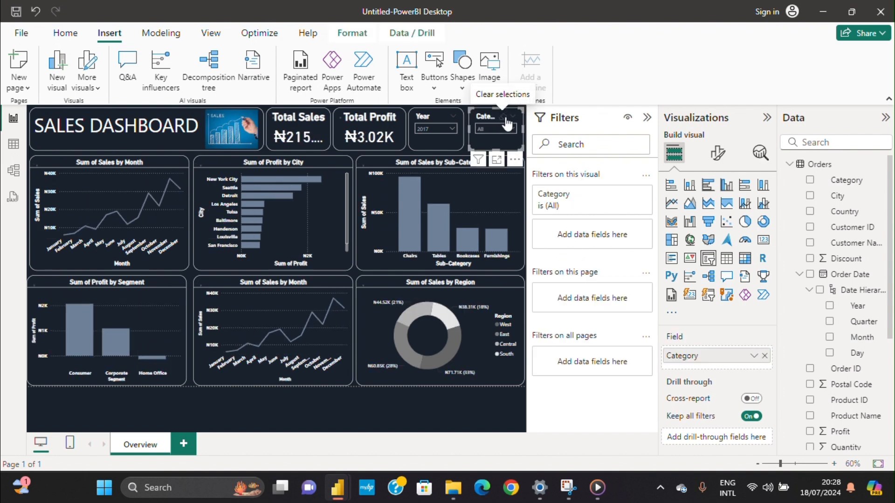
pyautogui.click(442, 121)
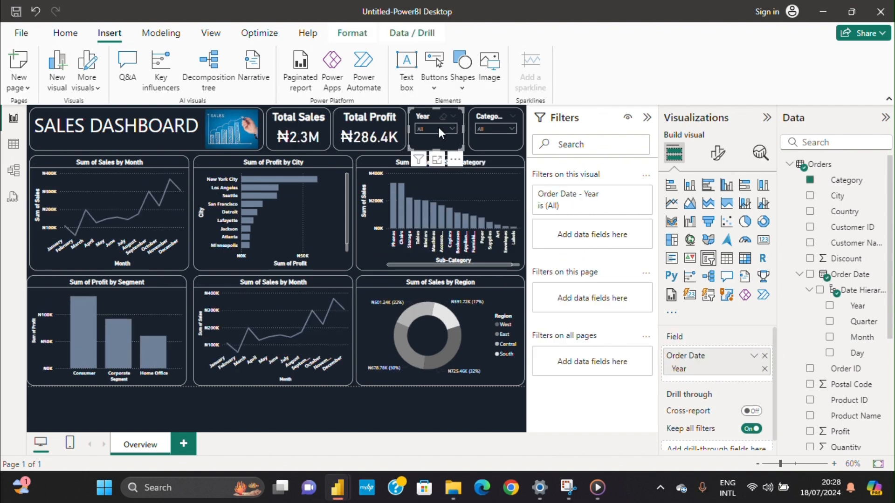